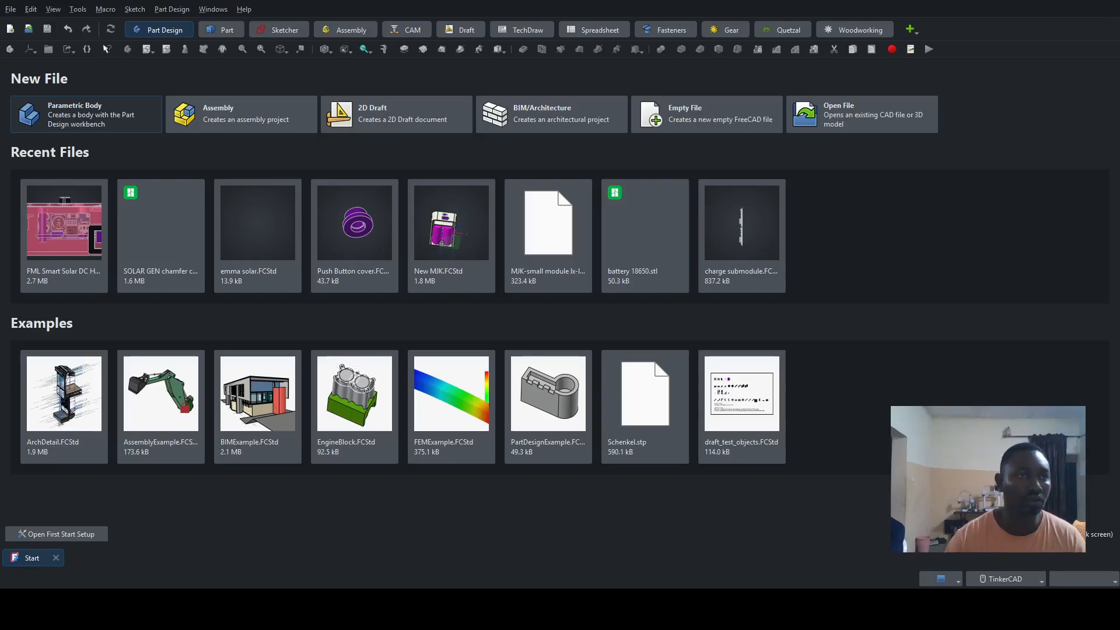
Step: Start a new document with a parametric body and save it as Tutorial
left_click(75, 124)
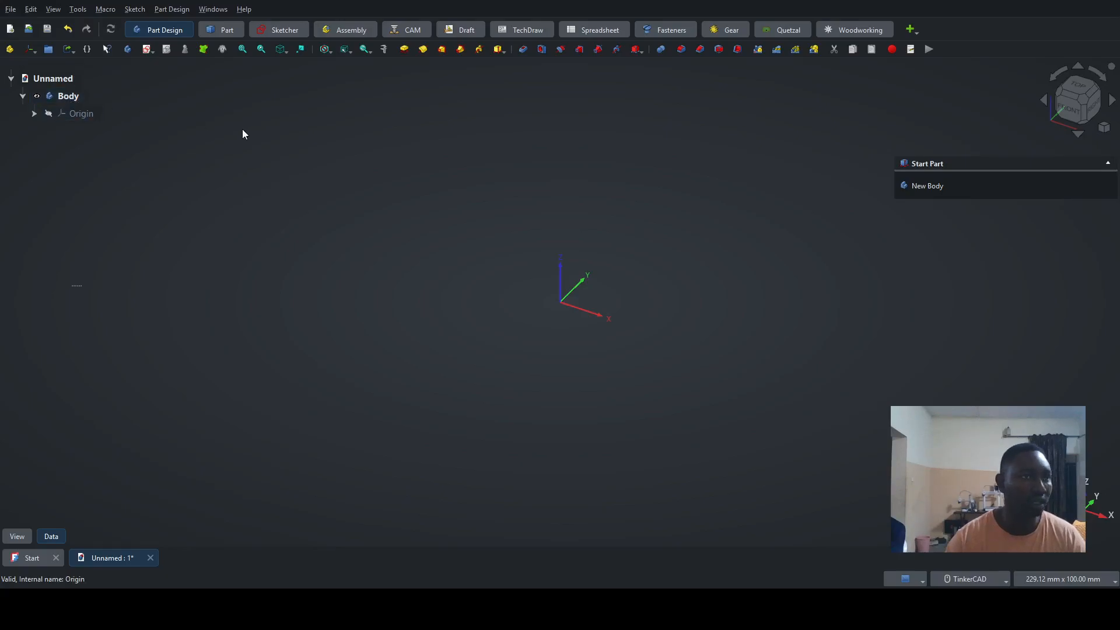
left_click(61, 106)
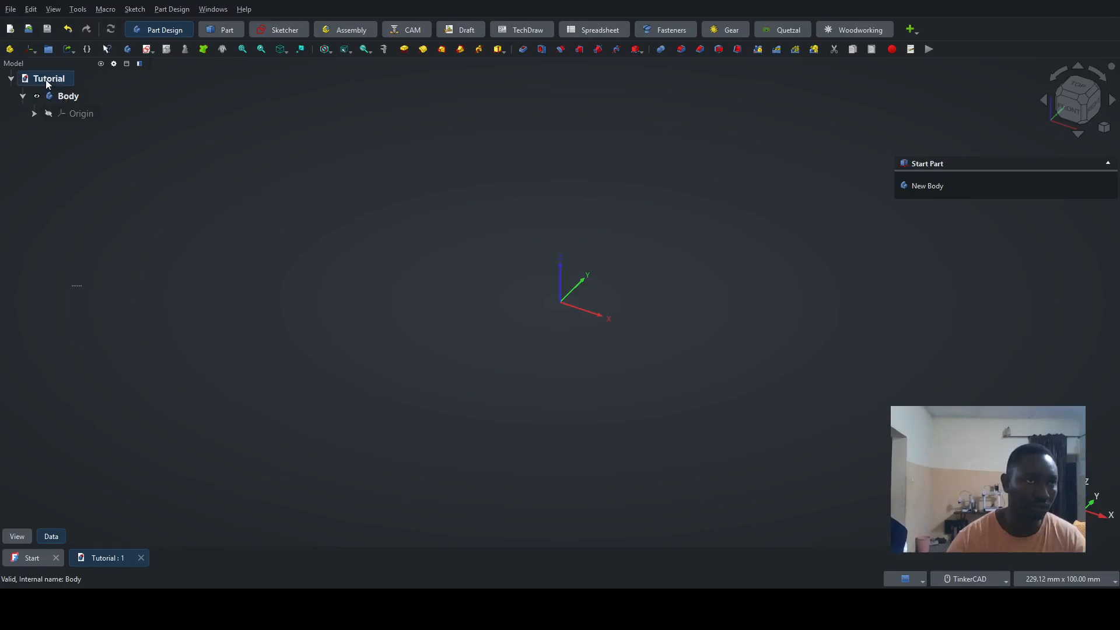
Step: Create a new sketch in the body, attached to the XY base plane
left_click(64, 101)
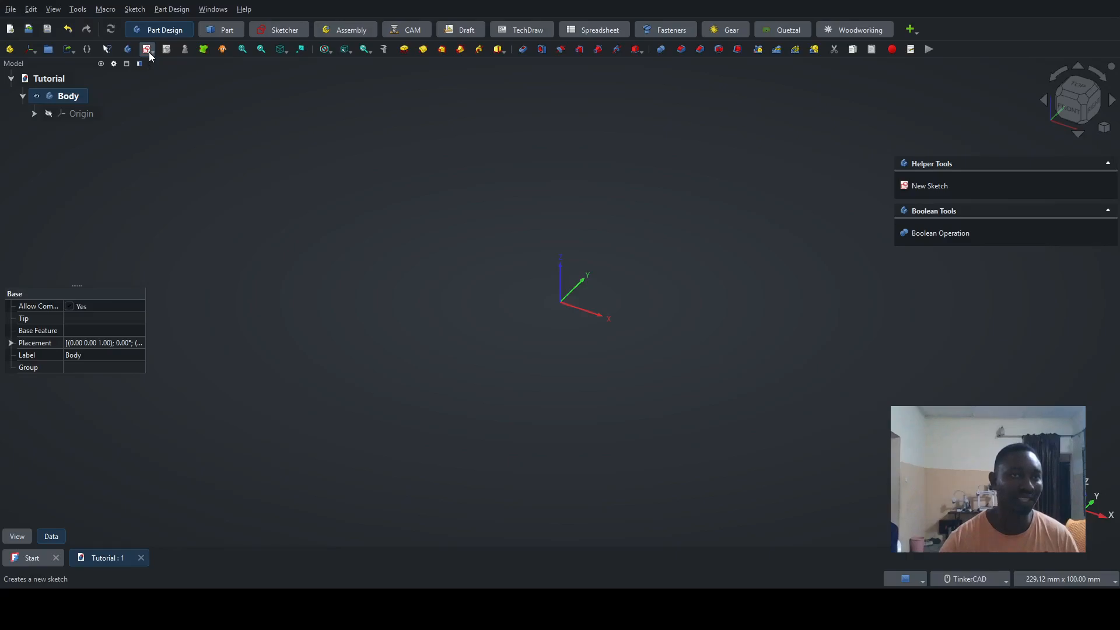
left_click(929, 186)
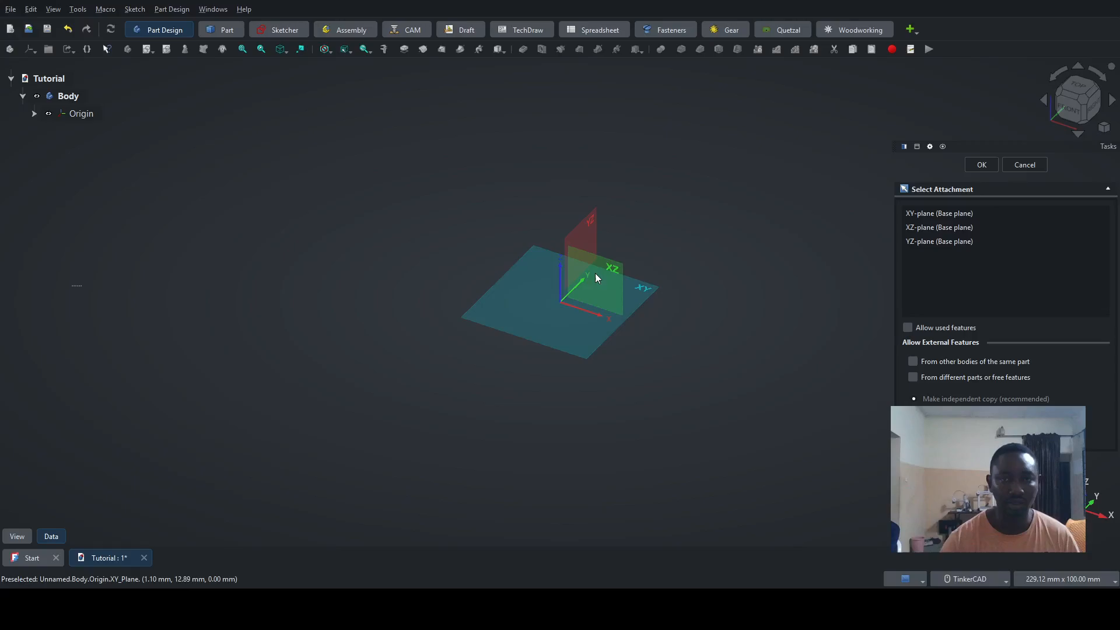
right_click_drag(596, 320, 747, 219)
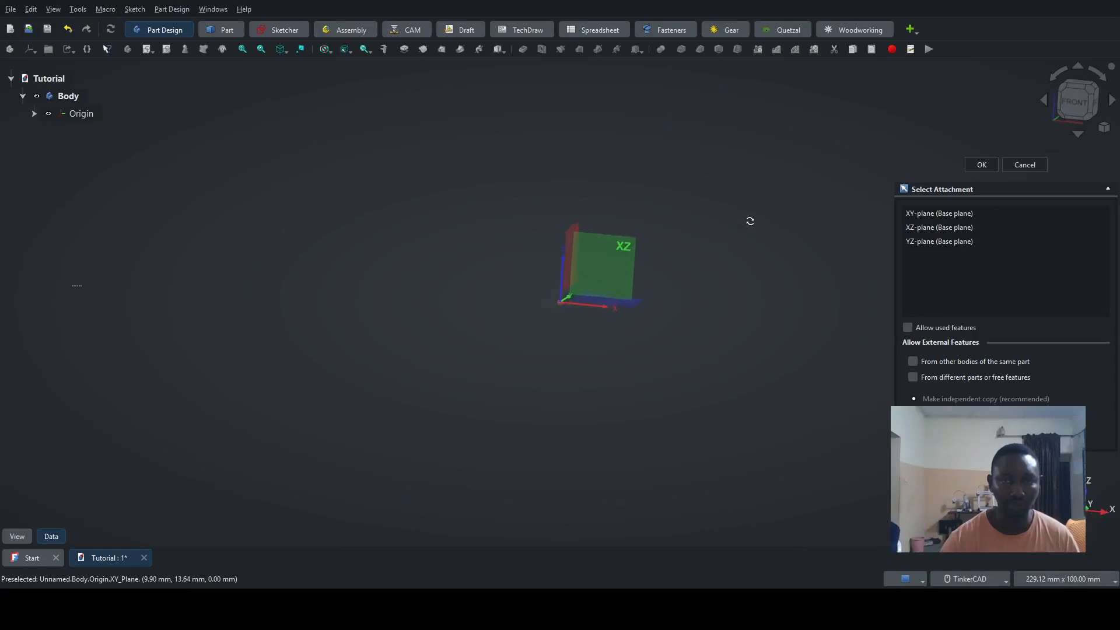
right_click_drag(597, 261, 420, 290)
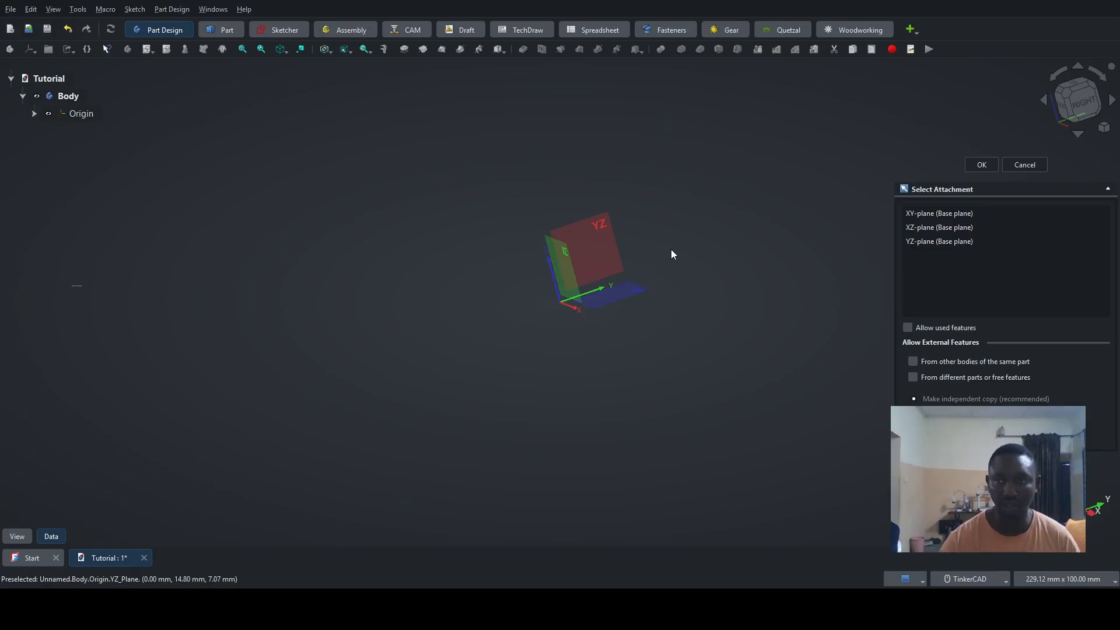
left_click(928, 216)
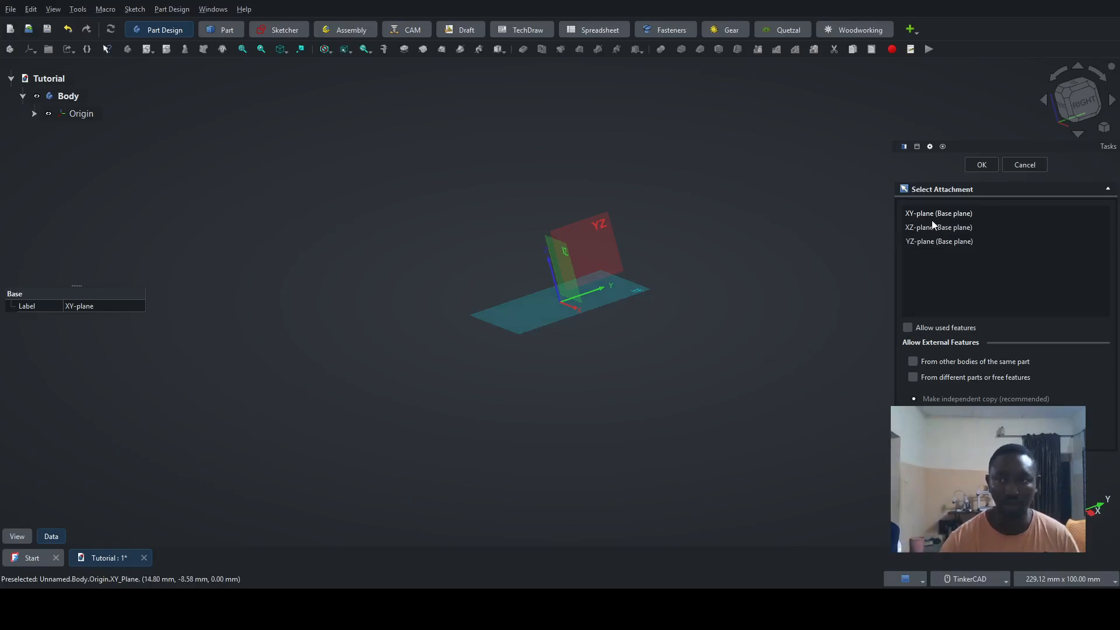
left_click(982, 166)
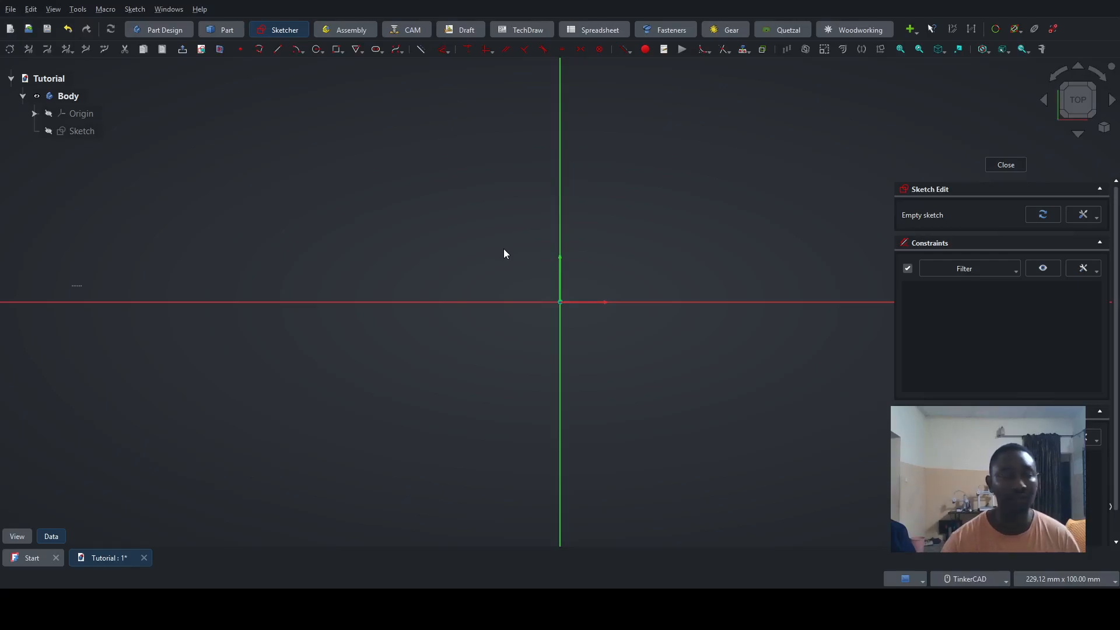
Step: Draw a horizontal line 45 mm long above the sketch's horizontal axis
scroll(677, 288, "up", 1)
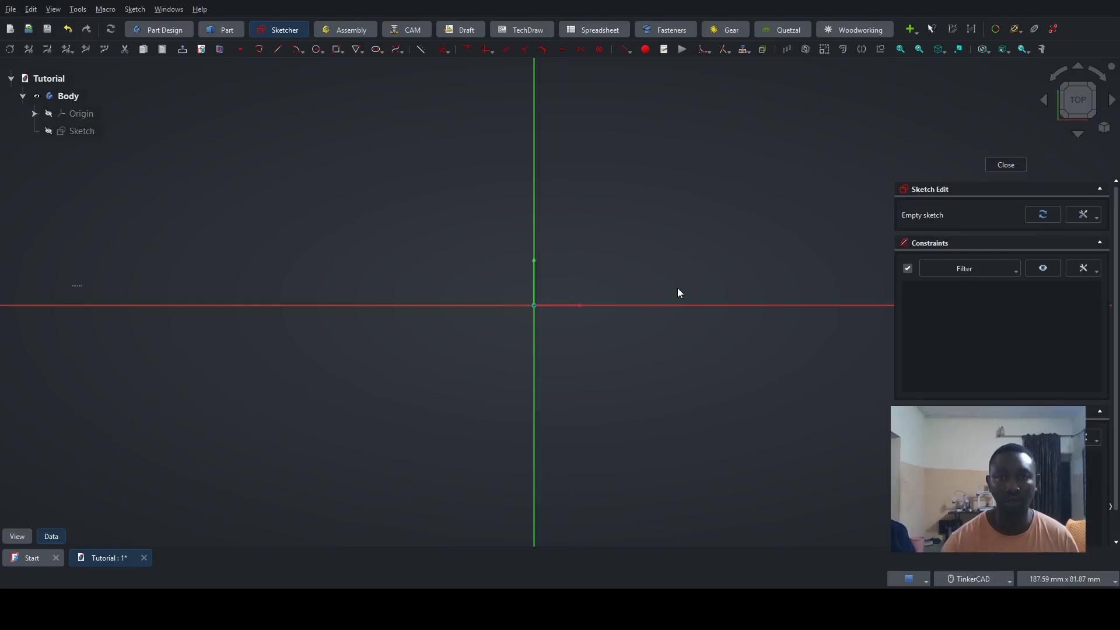
scroll(635, 318, "up", 2)
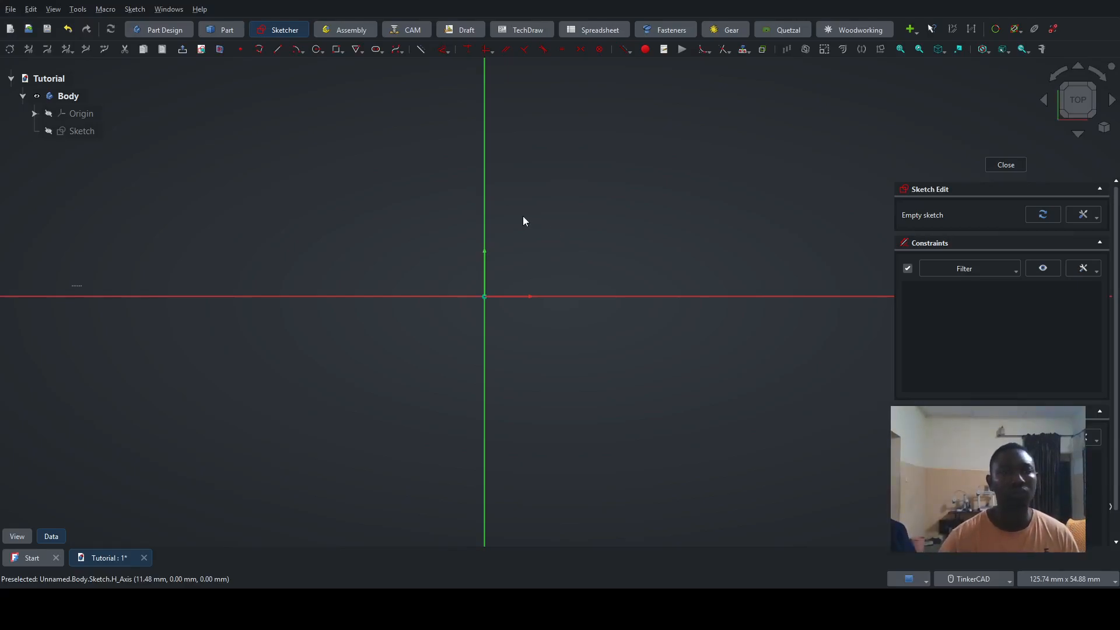
left_click(278, 51)
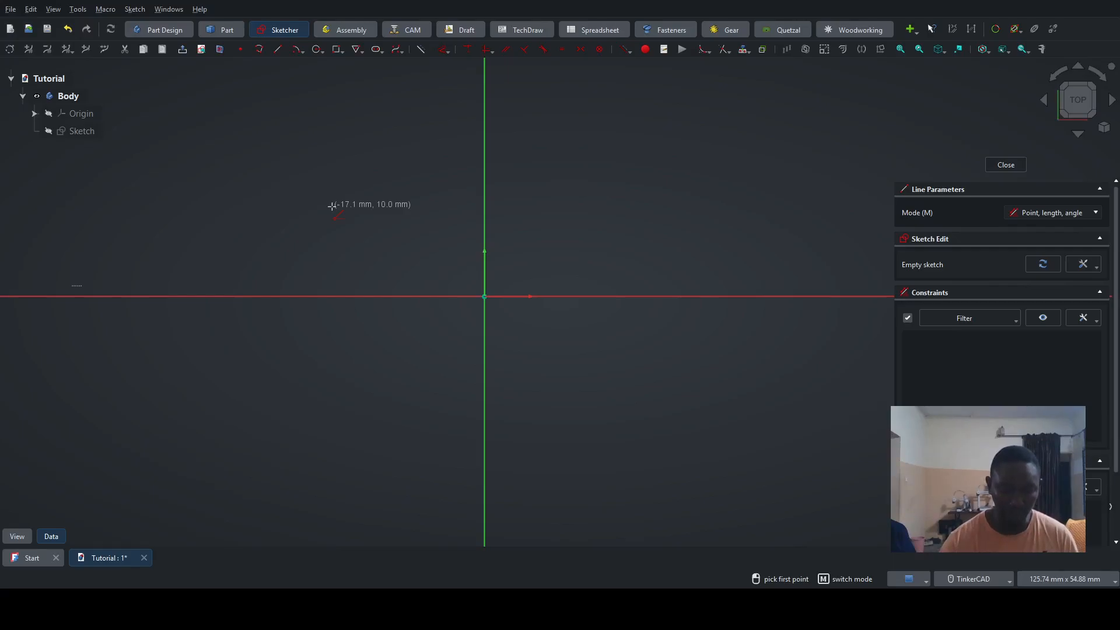
left_click(396, 155)
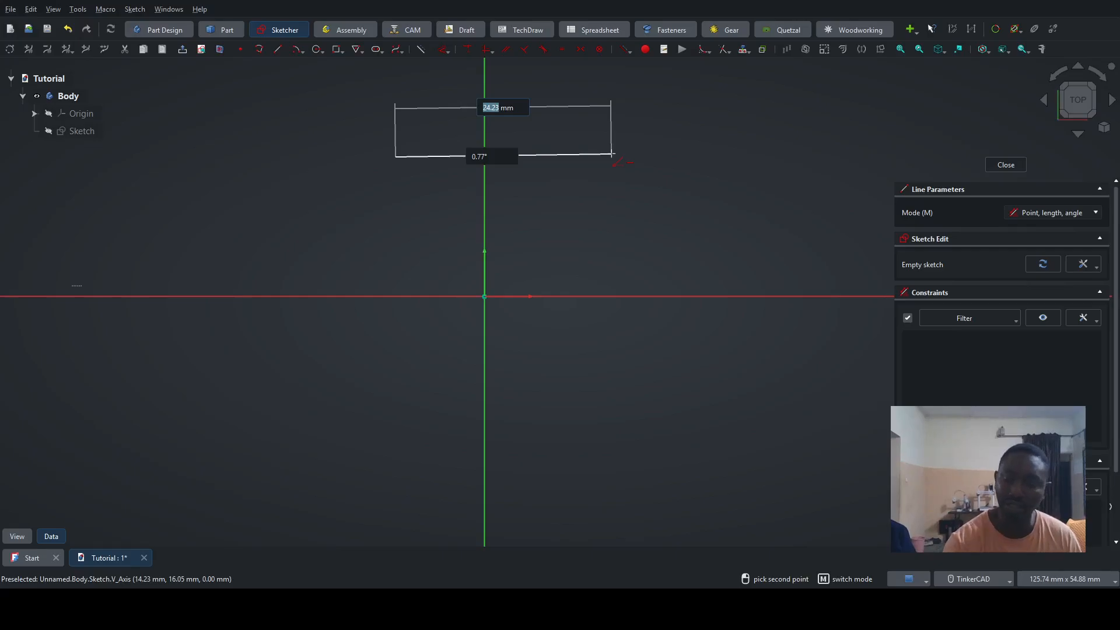
type("45")
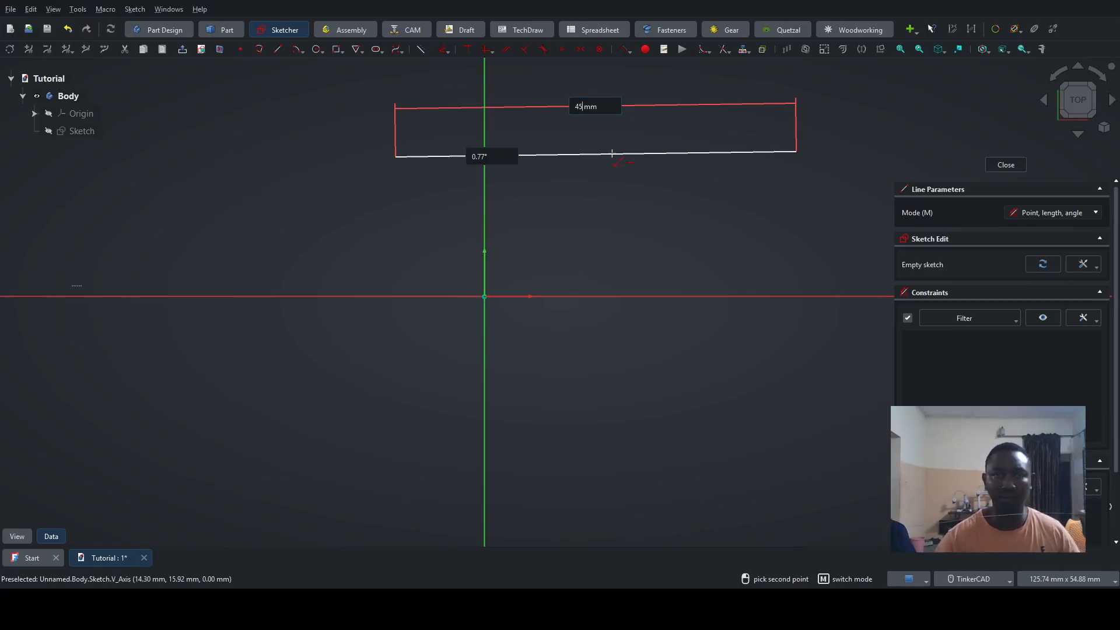
left_click(612, 153)
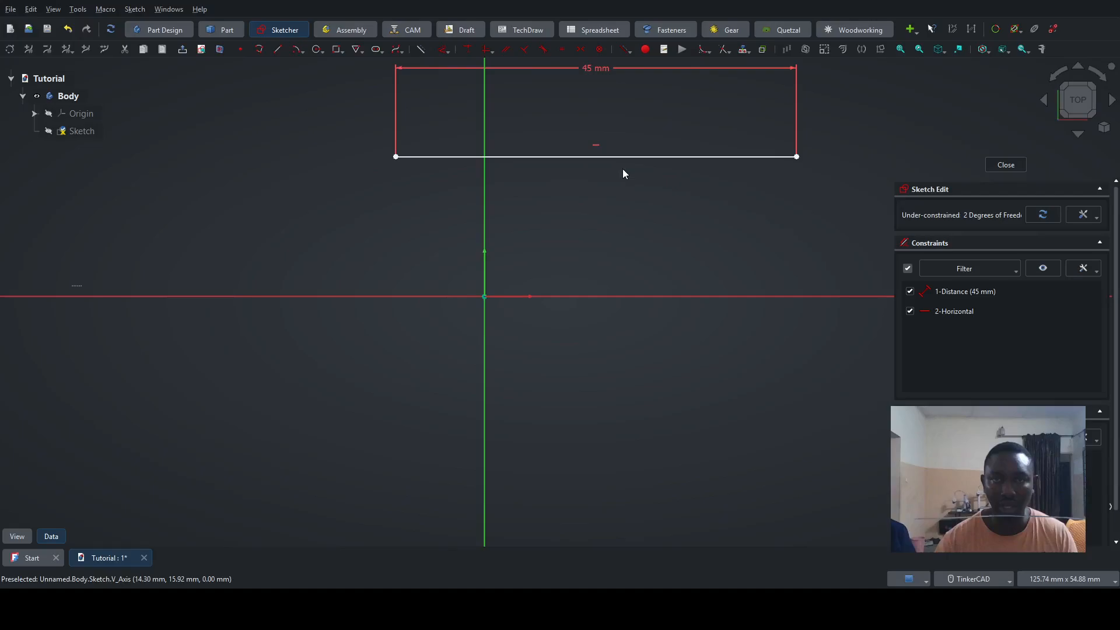
Step: Move the 45 mm line across the vertical axis and constrain its two endpoints symmetric about that axis
mouse_move(634, 157)
left_mouse_down()
mouse_move(515, 158)
mouse_move(529, 151)
left_mouse_up()
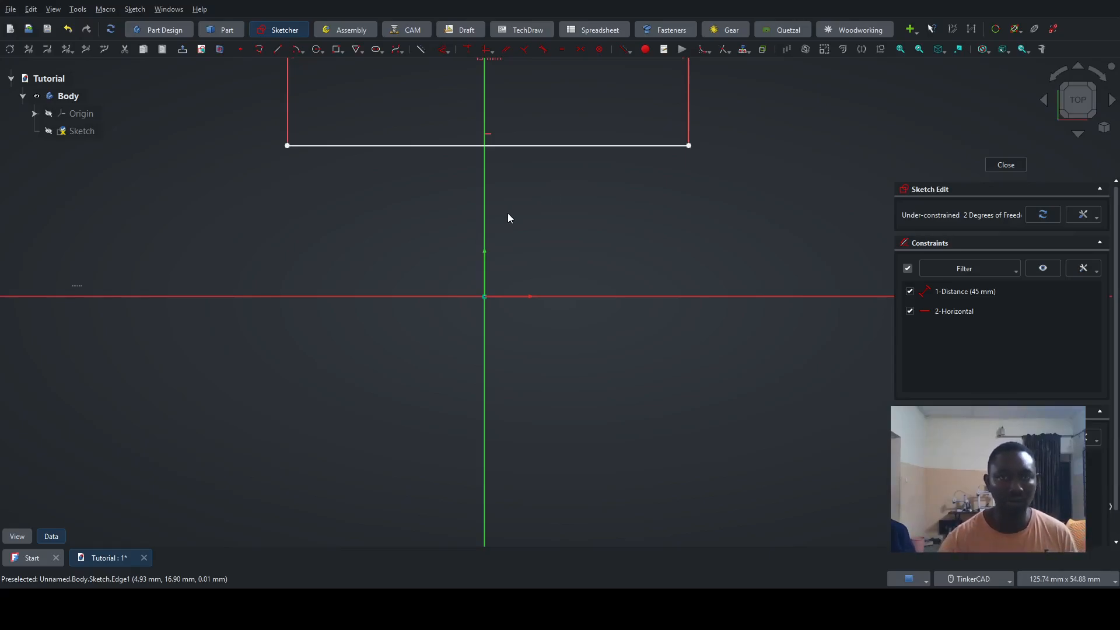
left_click(486, 188)
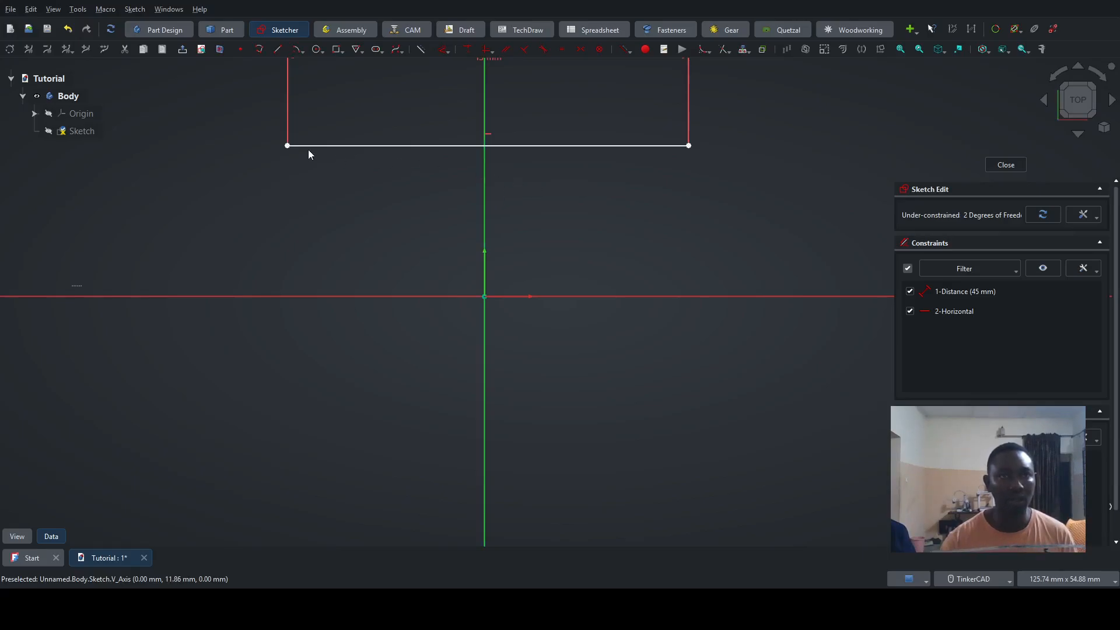
left_click(287, 145)
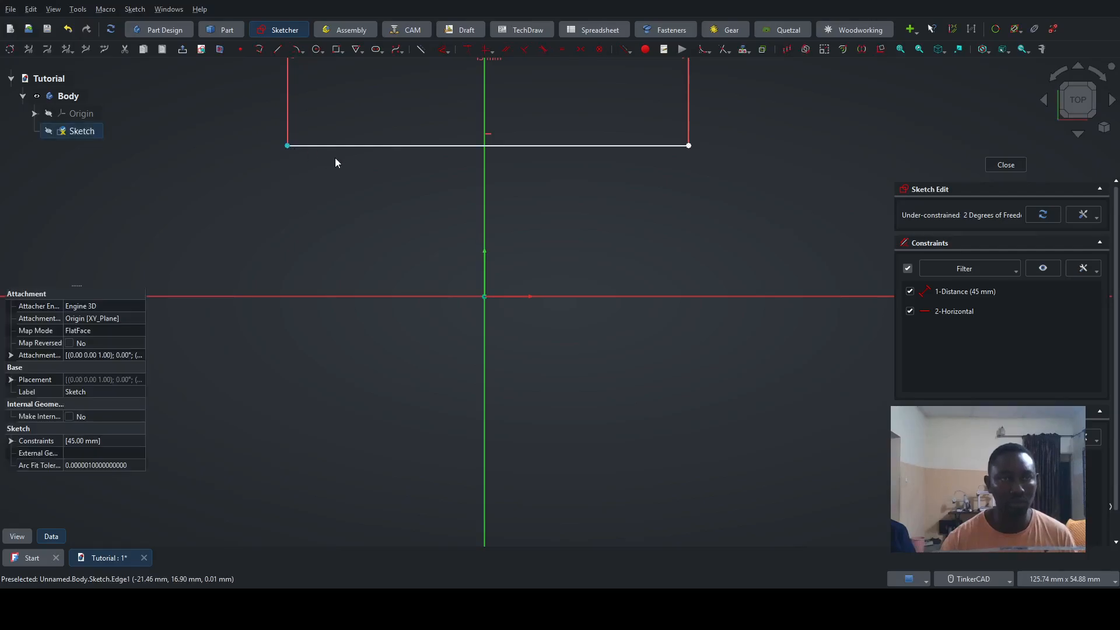
left_click(689, 146)
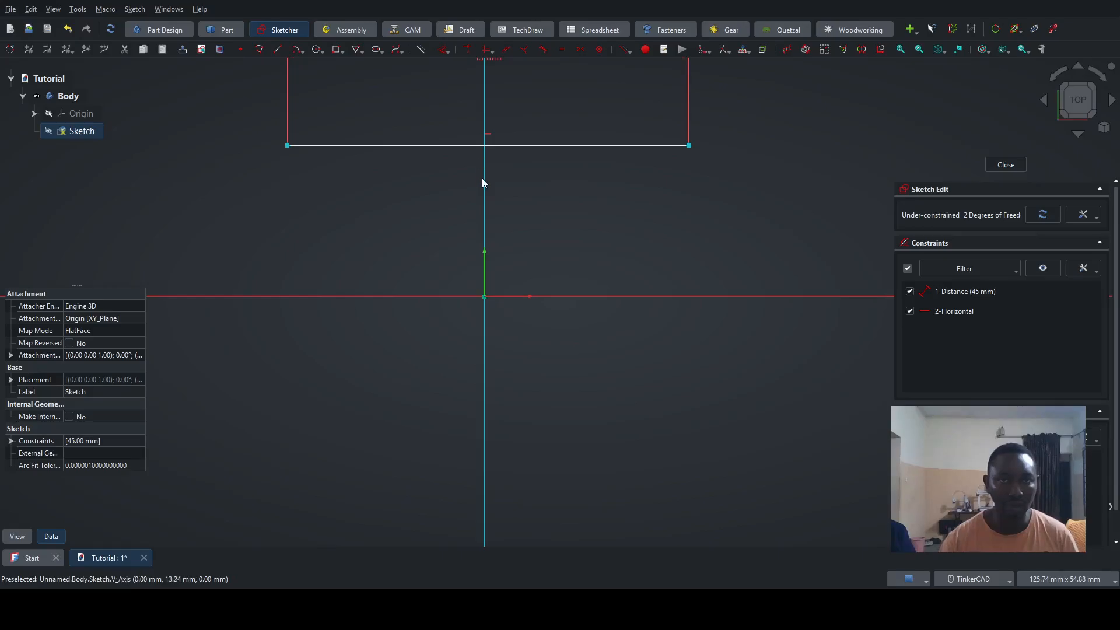
left_click(580, 51)
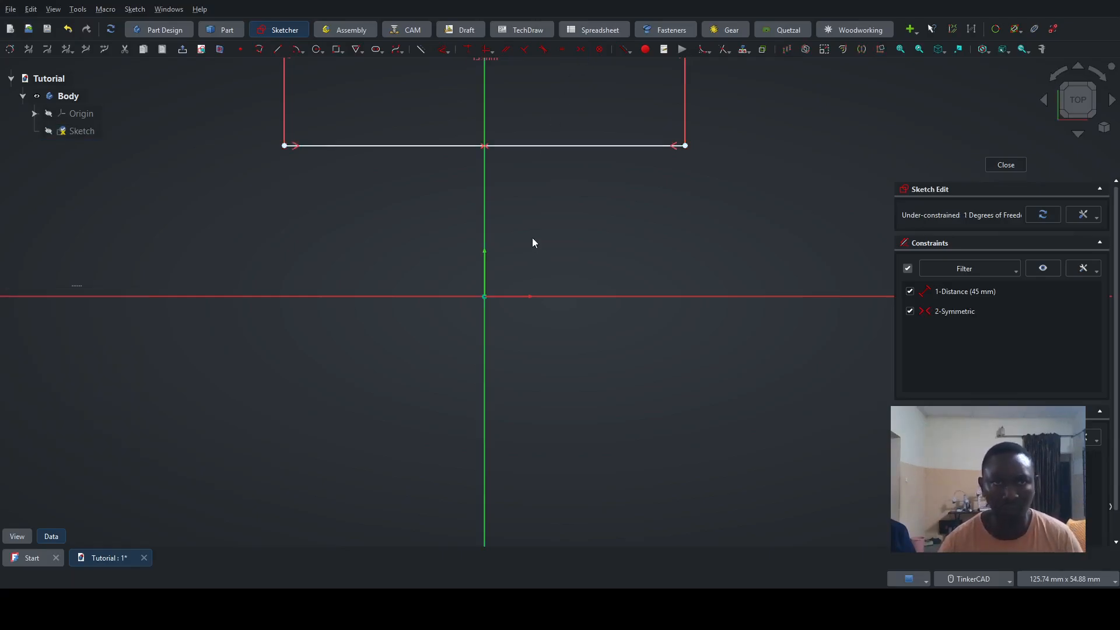
Step: Draw a second line 45 mm long at 0° below the horizontal axis, roughly beneath the first line
scroll(541, 191, "down", 2)
scroll(514, 93, "up", 2)
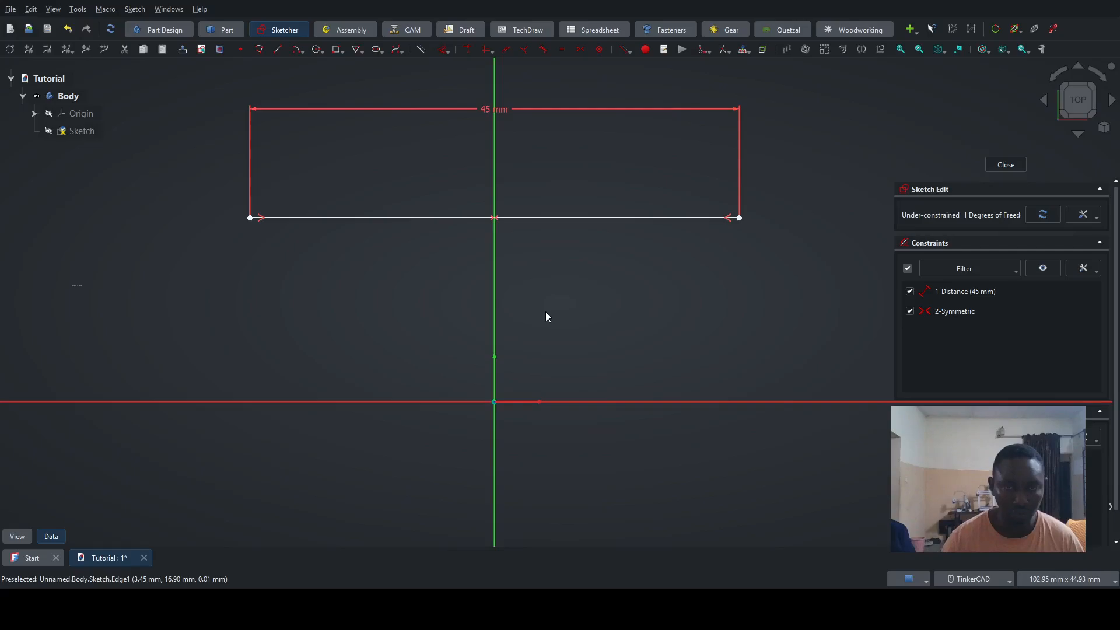
scroll(545, 312, "down", 3)
middle_click_drag(545, 312, 538, 252)
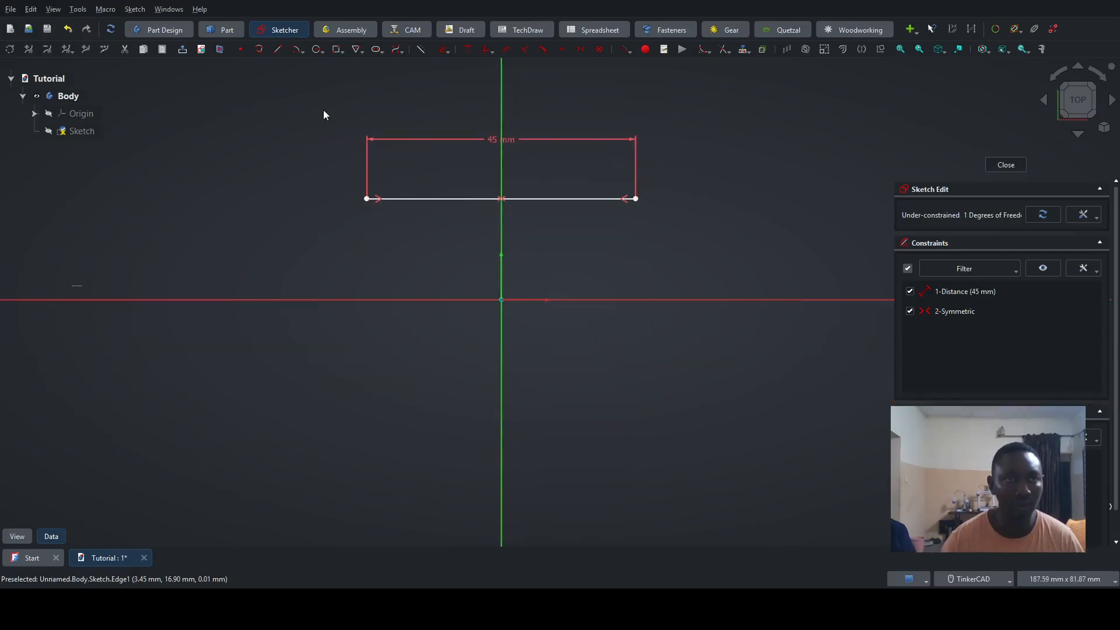
left_click(278, 50)
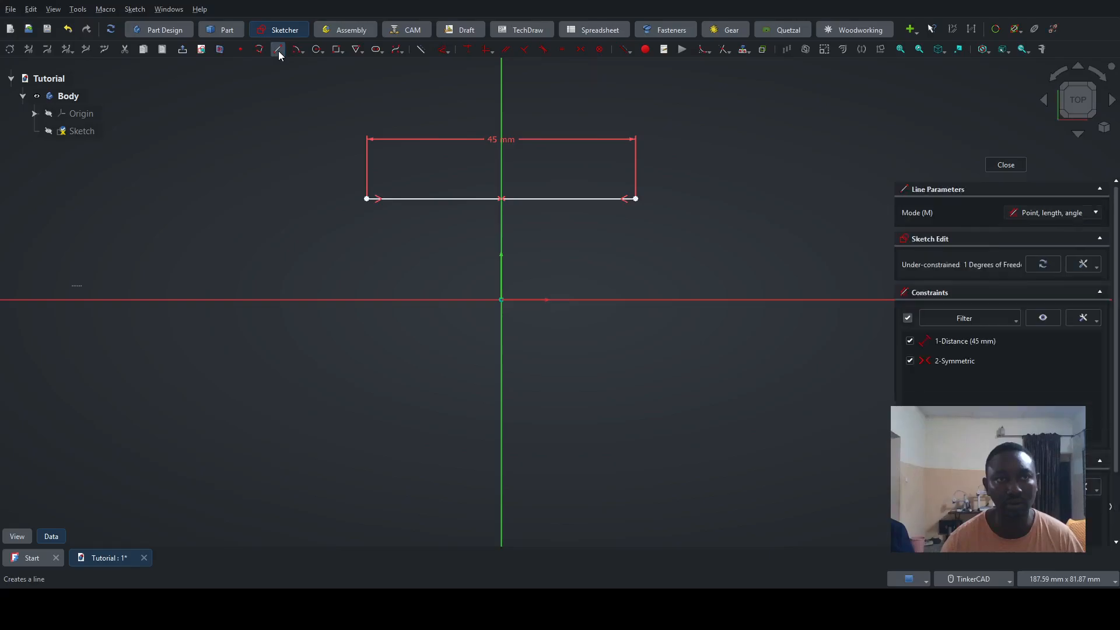
left_click(368, 388)
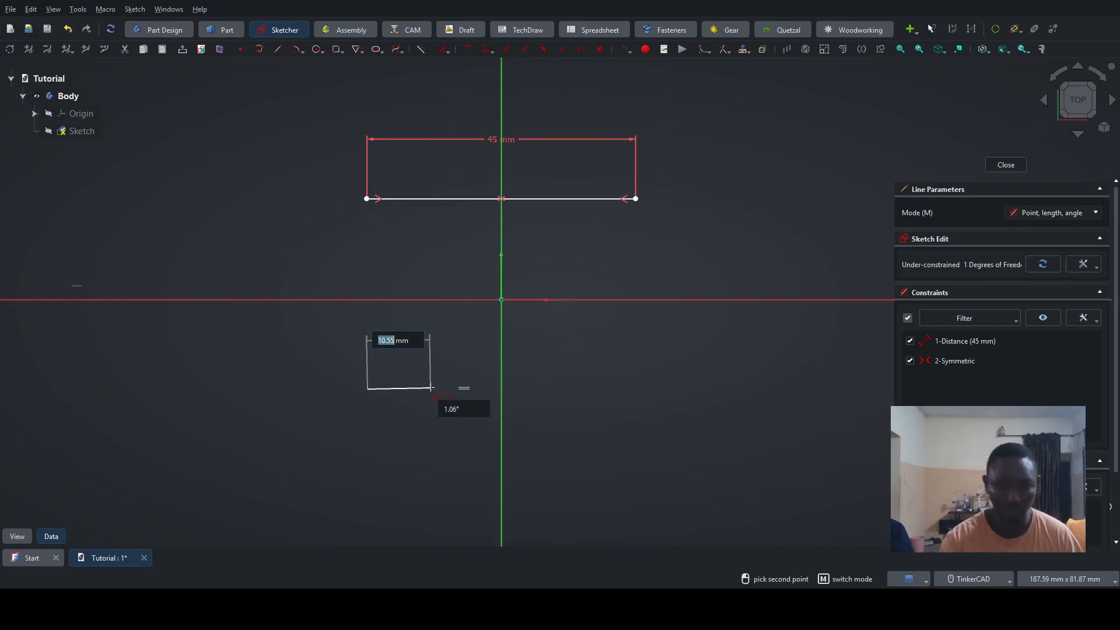
type("45")
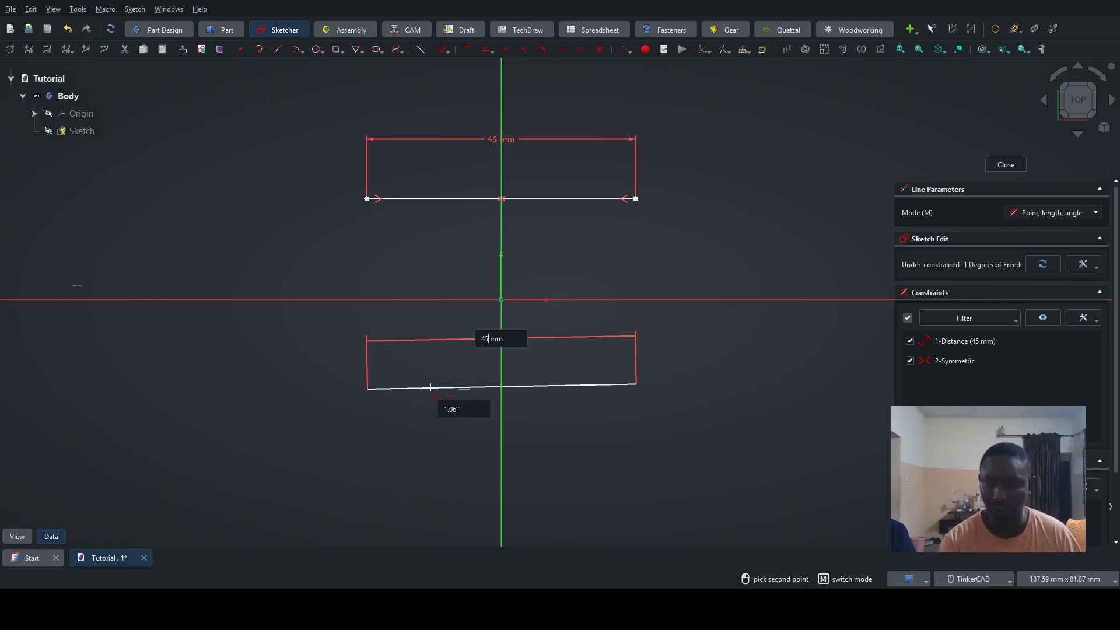
key("Tab")
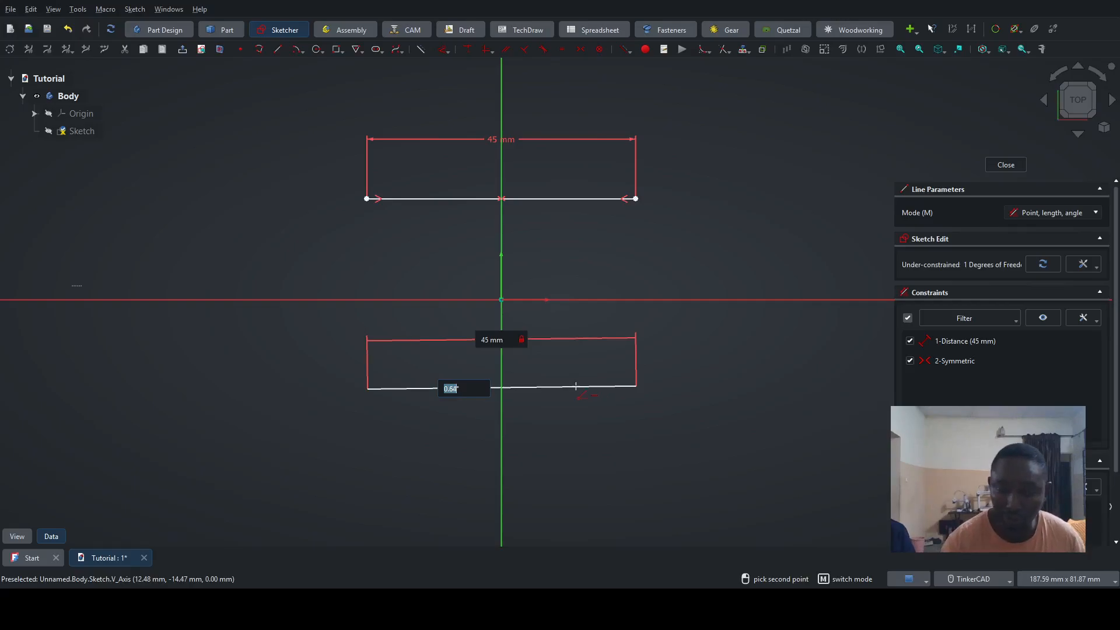
type("0")
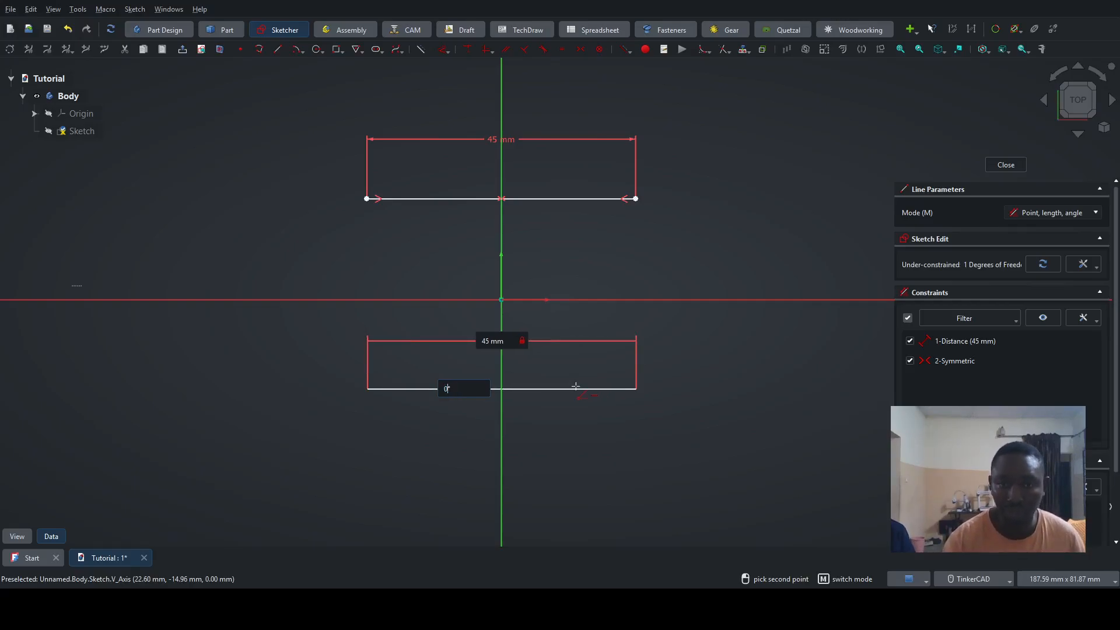
key("Return")
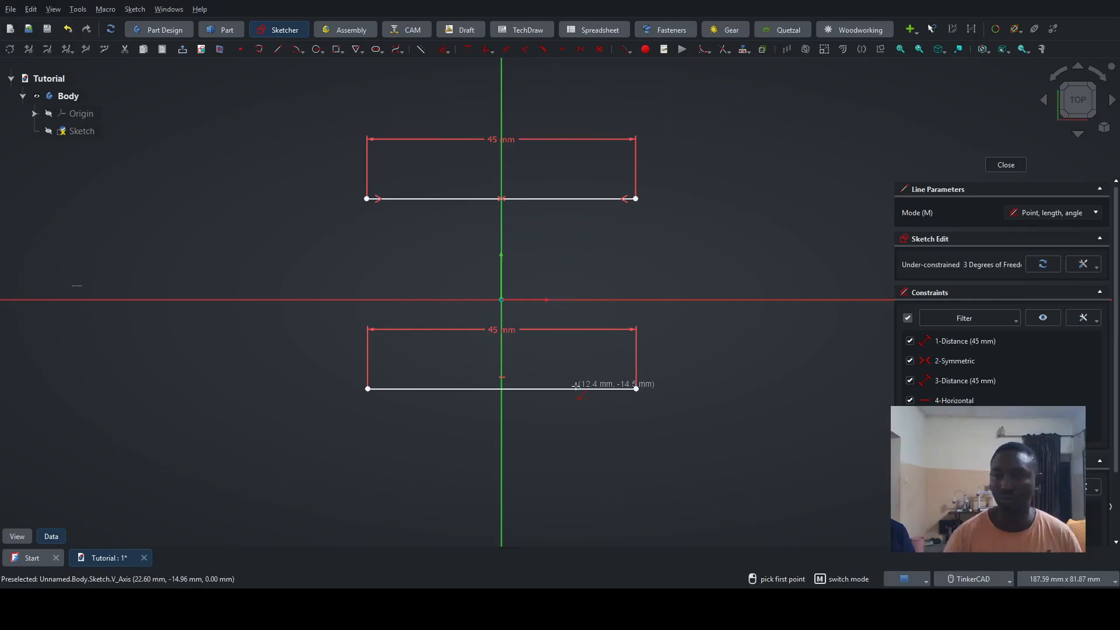
key("Escape")
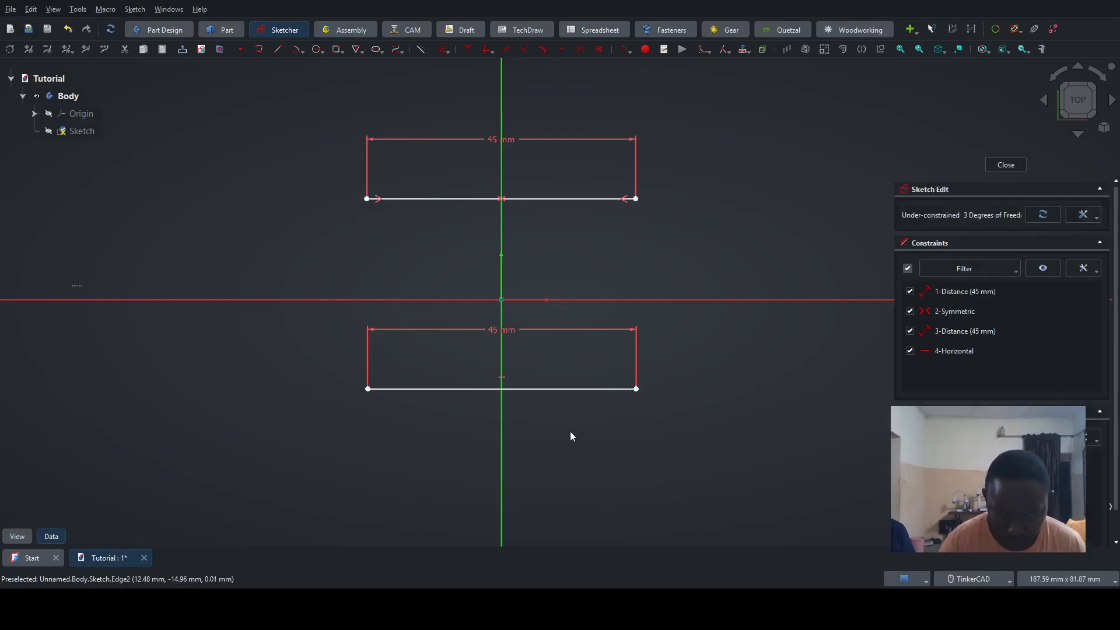
Step: Shift the lower line a little toward positive X and move the upper line slightly closer to the horizontal axis
scroll(531, 371, "up", 5)
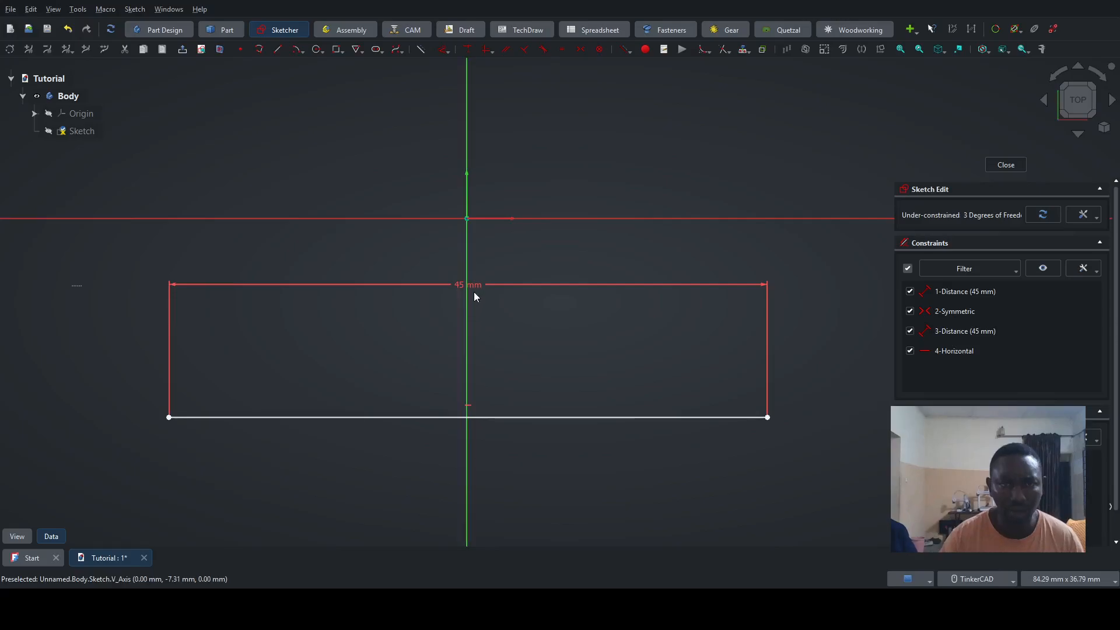
scroll(502, 306, "down", 4)
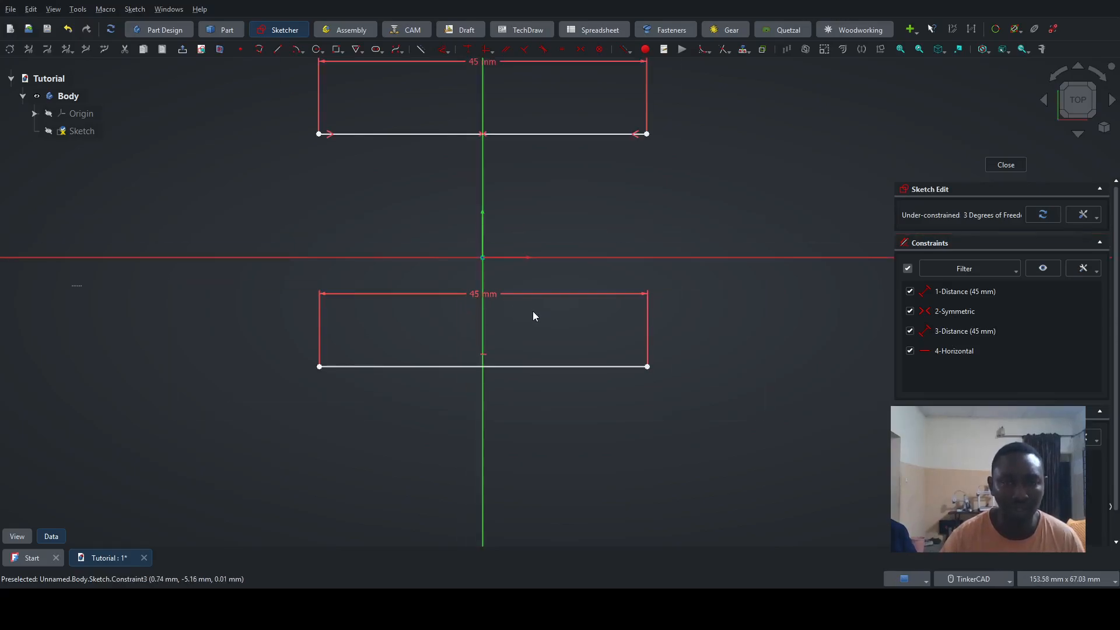
scroll(533, 316, "down", 1)
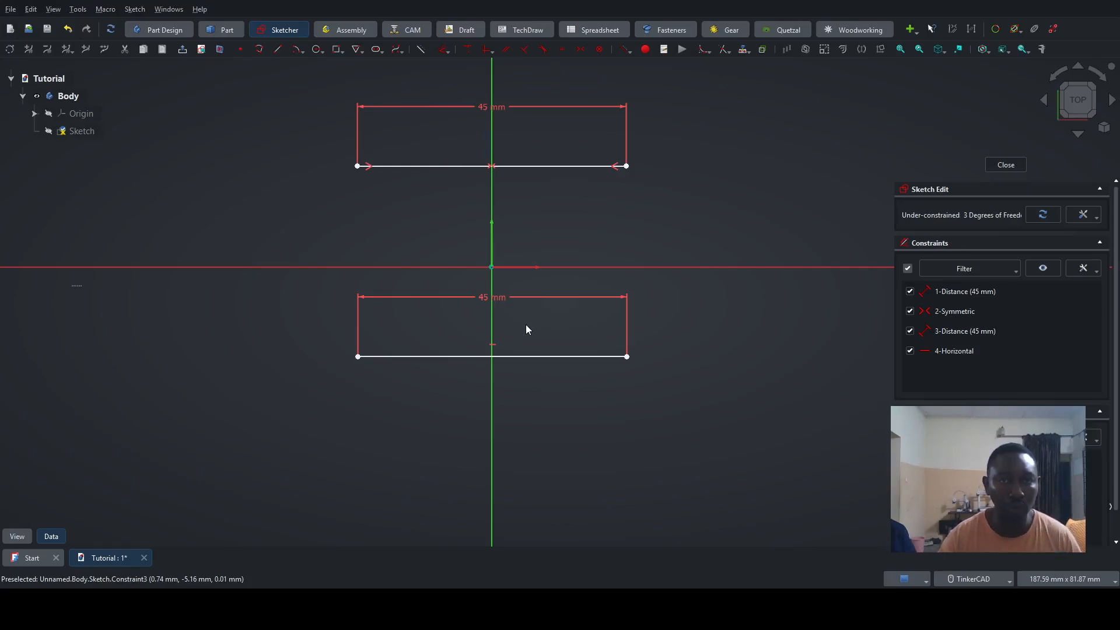
left_click_drag(532, 357, 562, 359)
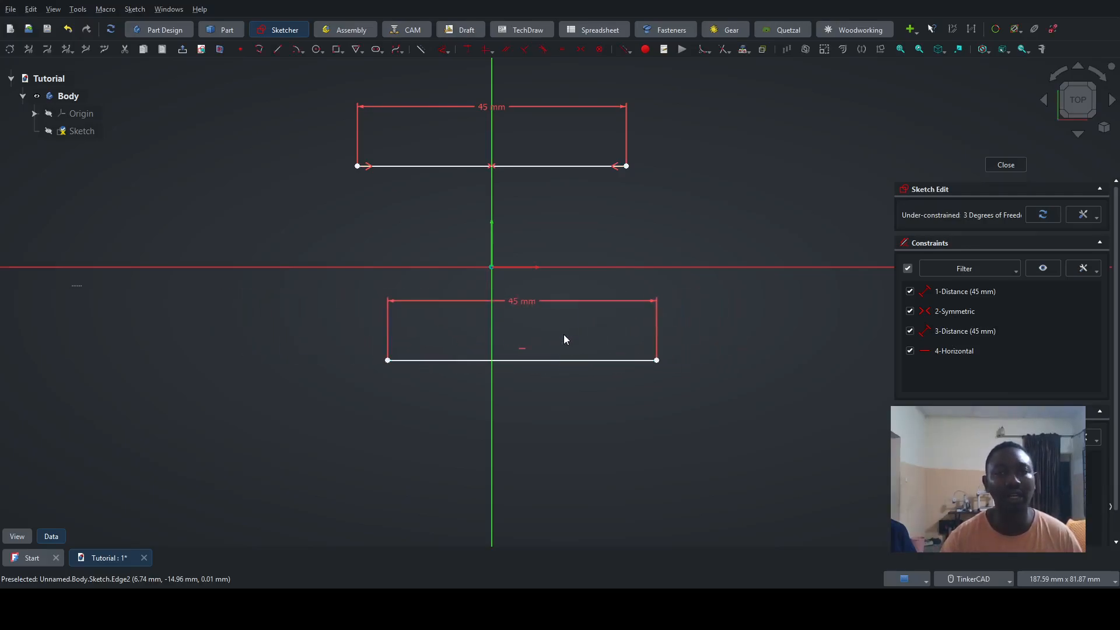
mouse_move(568, 168)
left_mouse_down()
mouse_move(504, 168)
mouse_move(588, 168)
mouse_move(579, 217)
mouse_move(580, 146)
mouse_move(577, 203)
mouse_move(578, 174)
left_mouse_up()
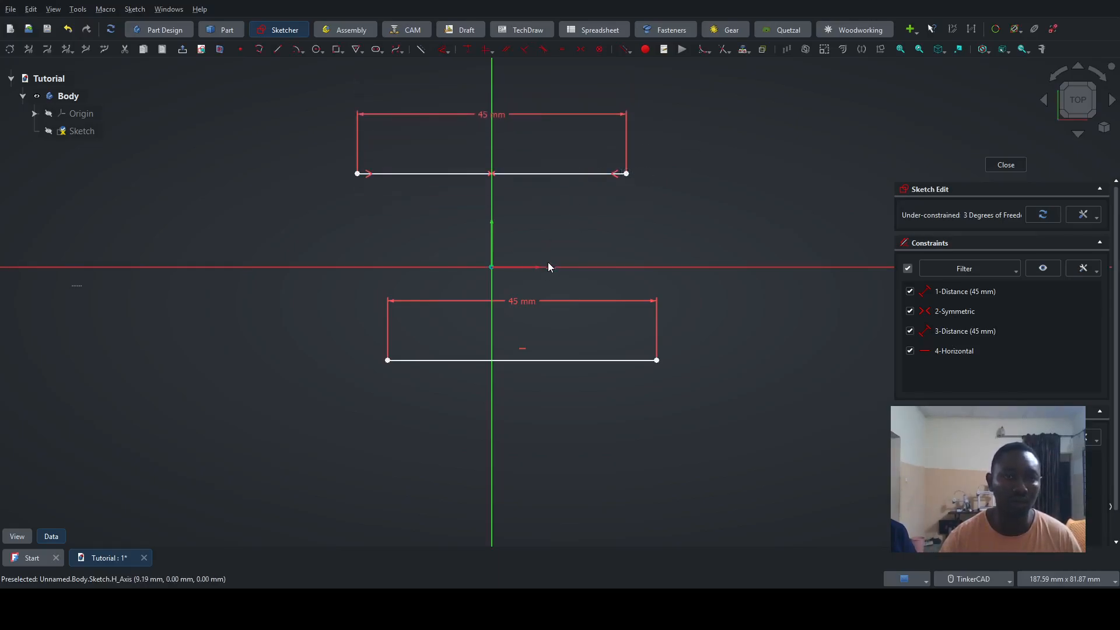
left_click(553, 361)
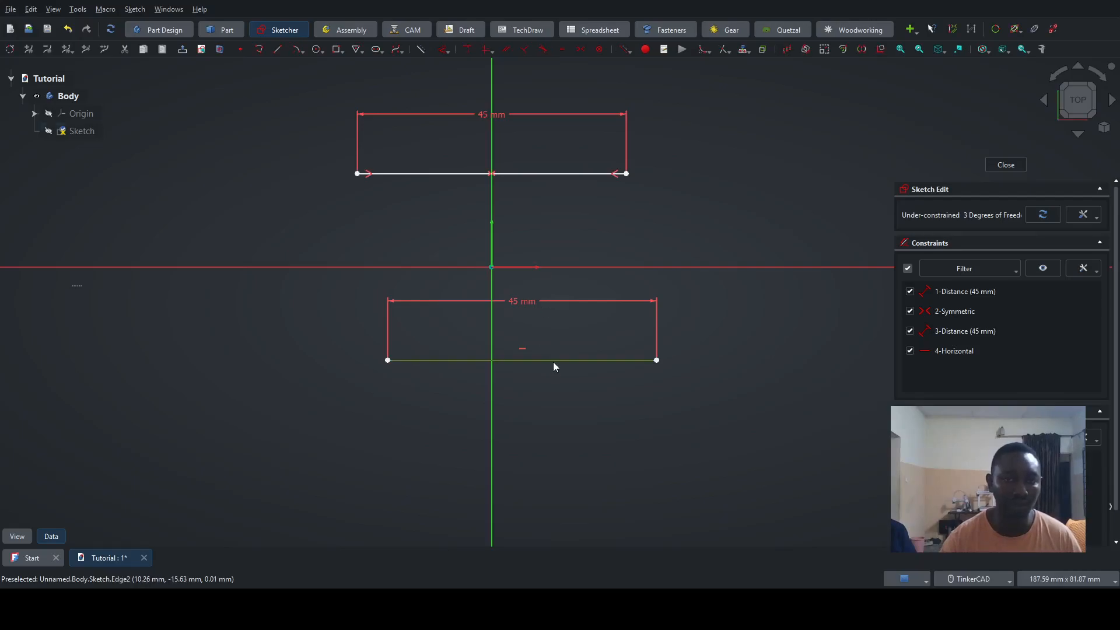
left_click(565, 331)
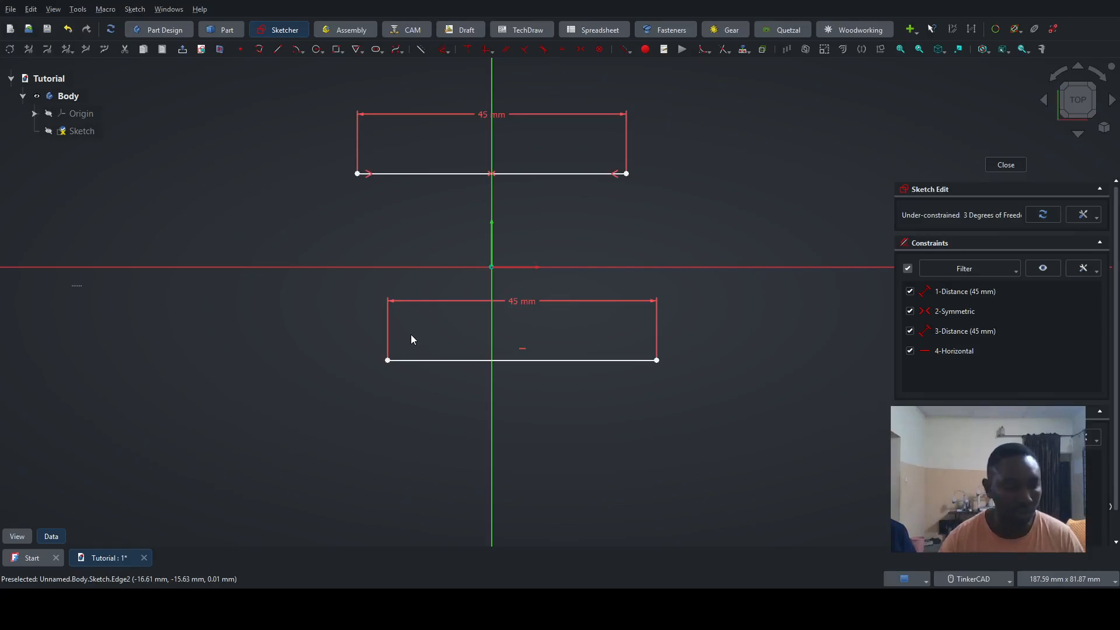
Step: Undo the last moves of the upper and lower lines and the creation of the lower 45 mm line
key("ctrl+z")
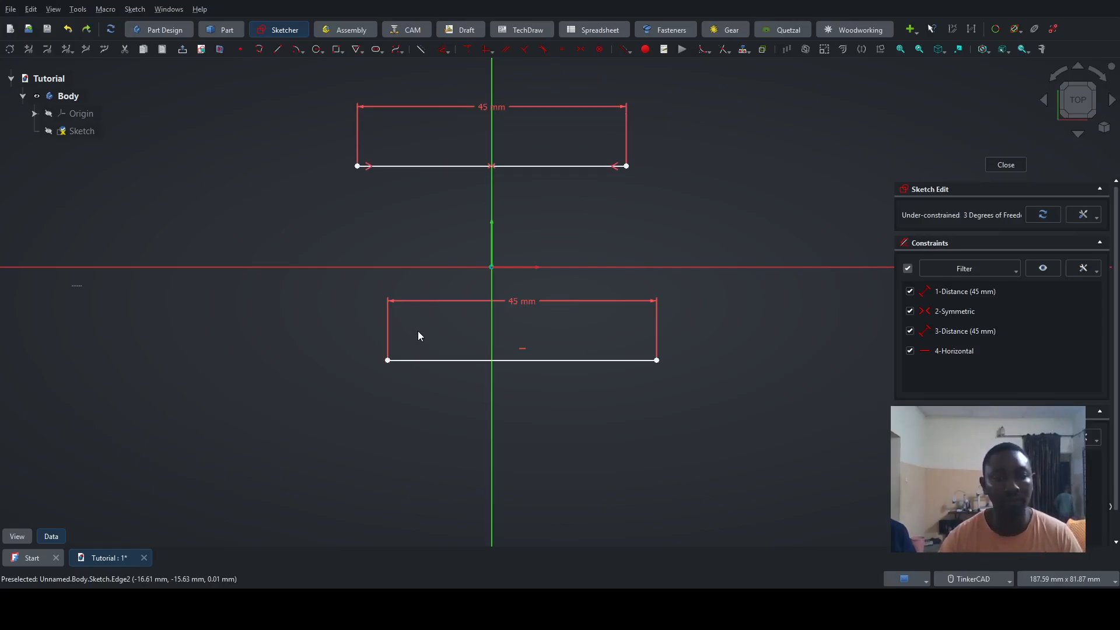
key("ctrl+z")
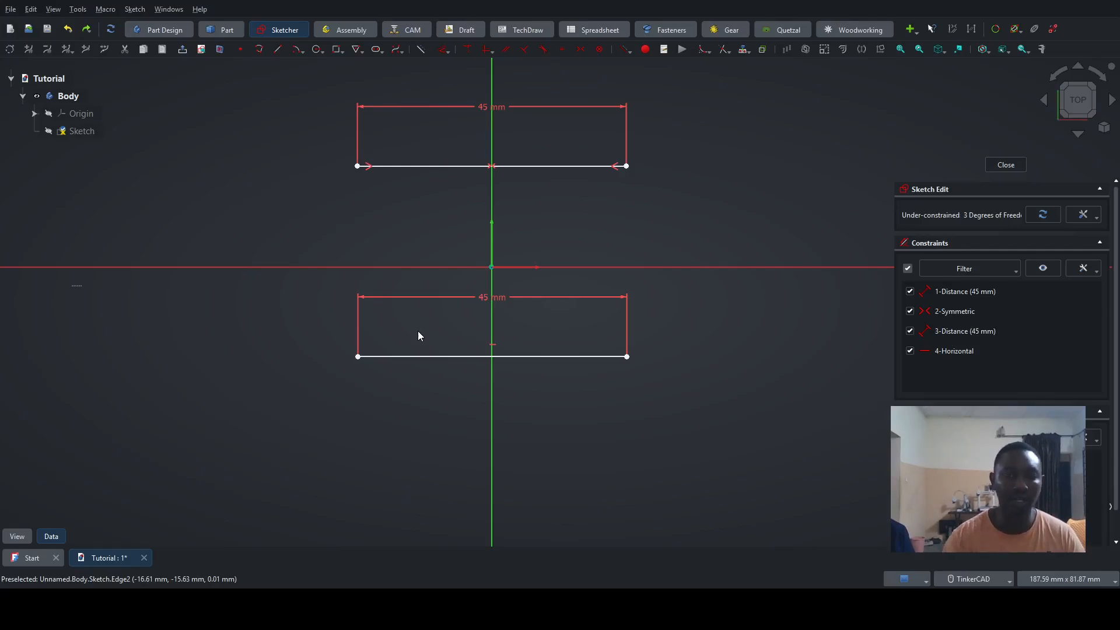
key("ctrl+z")
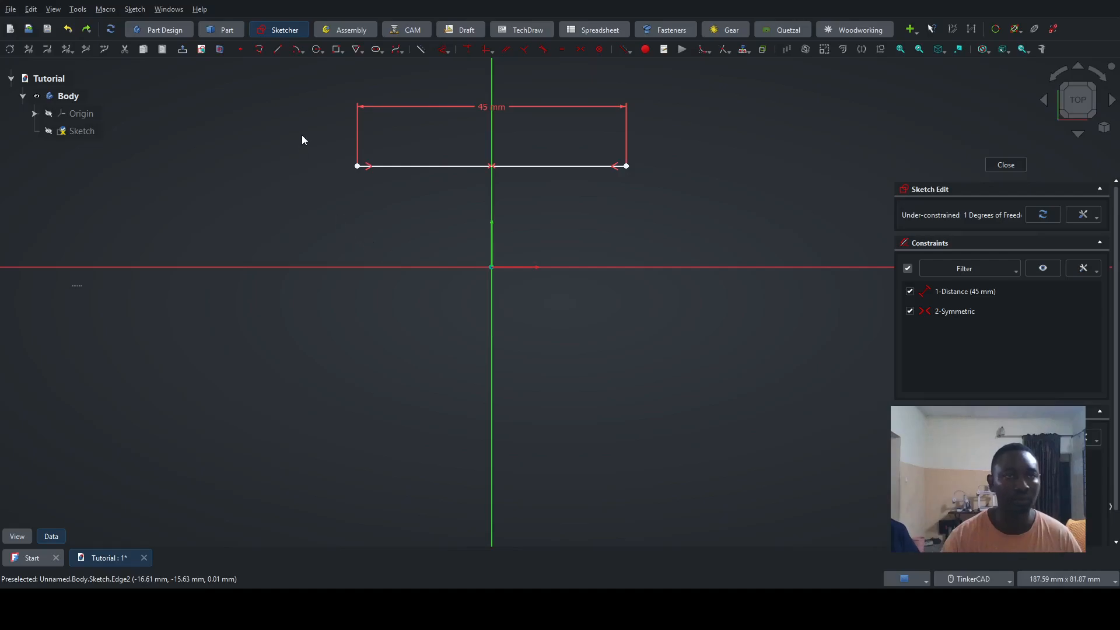
Step: Draw a horizontal line about 53 mm long below the horizontal axis and move it slightly closer to that axis
left_click(276, 51)
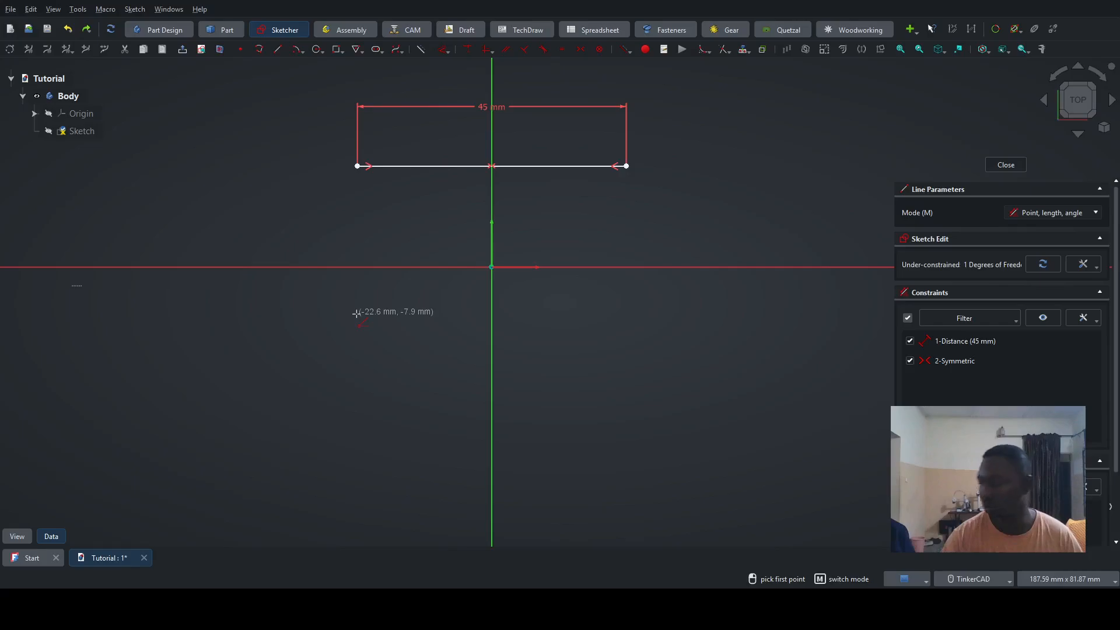
left_click(355, 339)
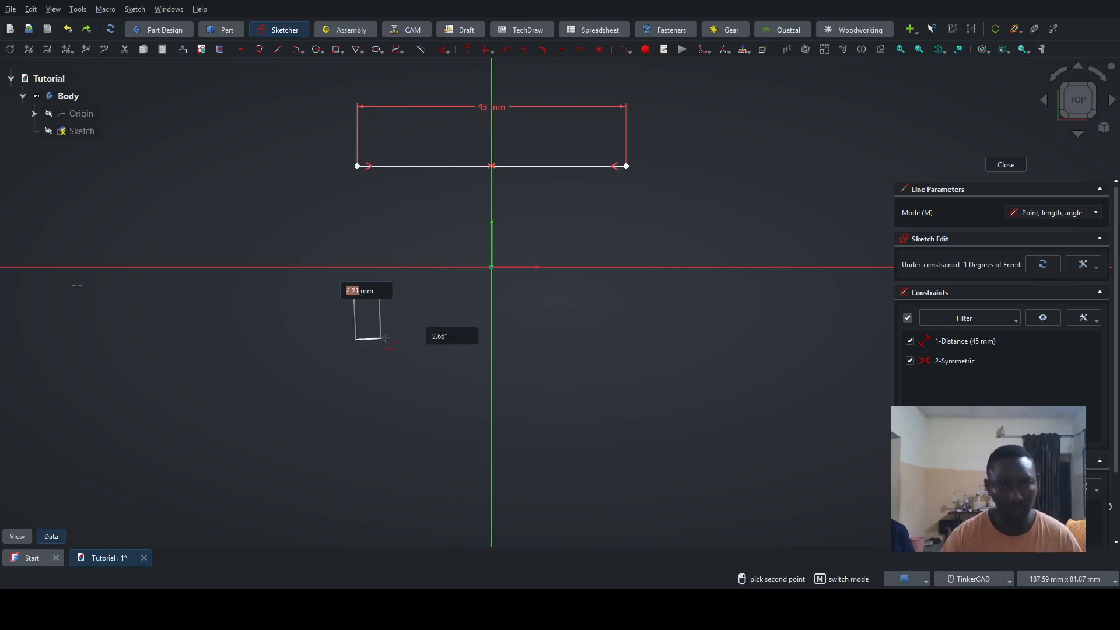
left_click(671, 339)
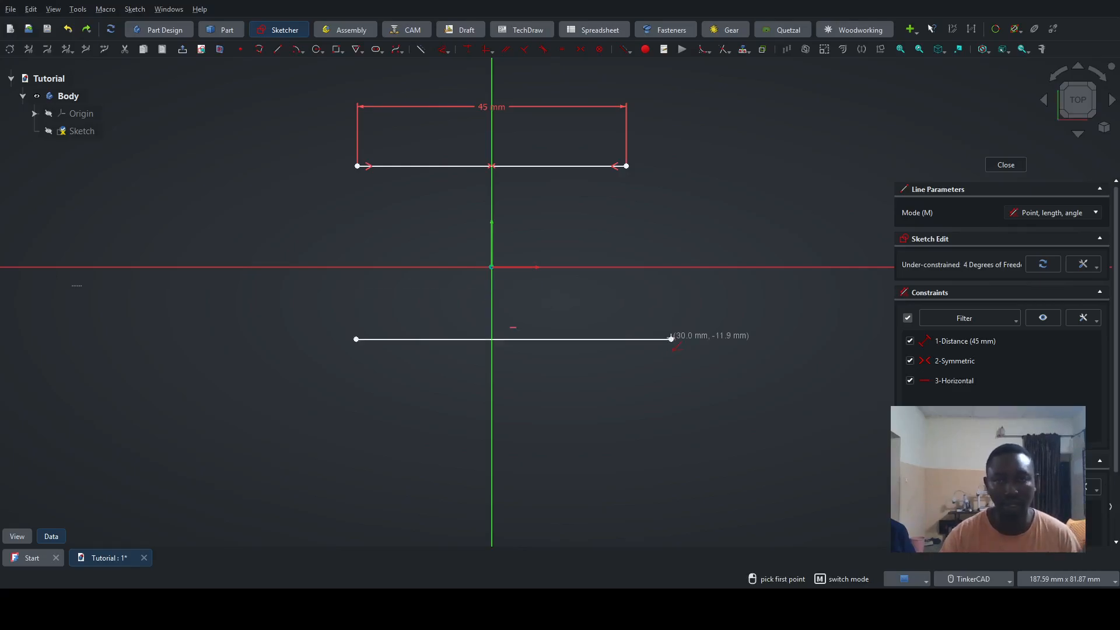
right_click(607, 371)
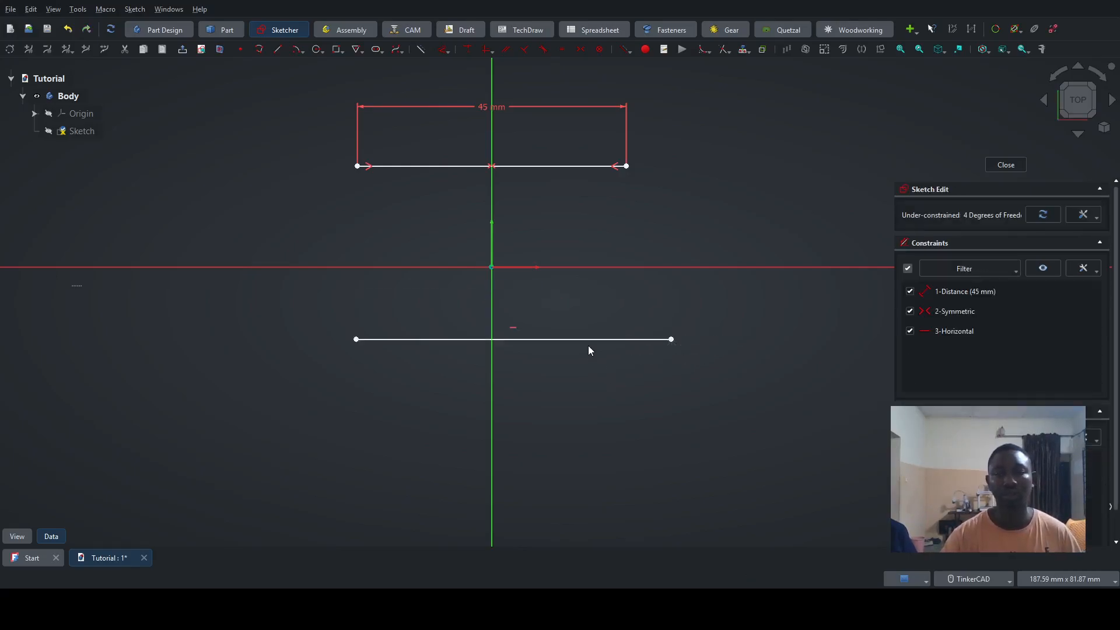
left_click_drag(591, 345, 572, 331)
Step: Constrain the upper 45 mm line and the lower horizontal line to equal length
scroll(511, 327, "up", 2)
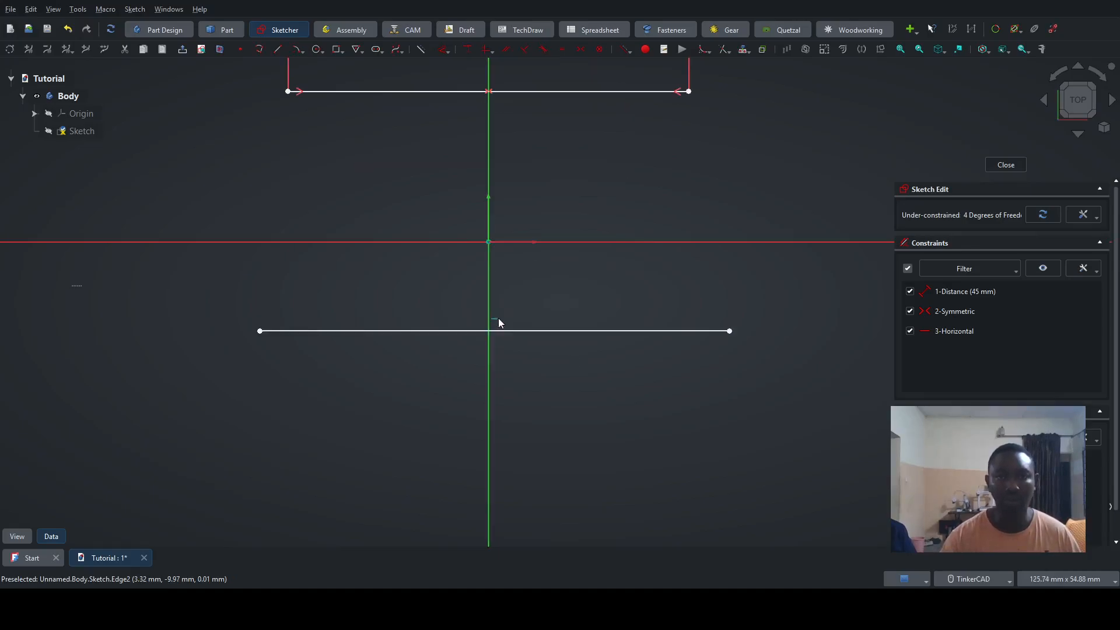
scroll(562, 325, "down", 4)
scroll(583, 350, "up", 1)
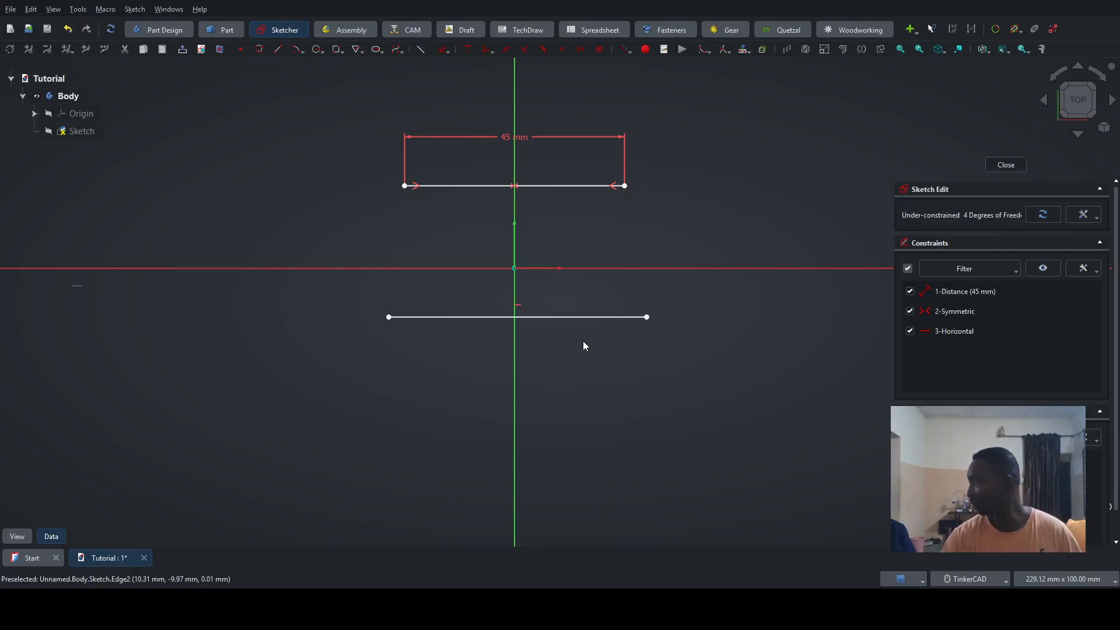
left_click(457, 185)
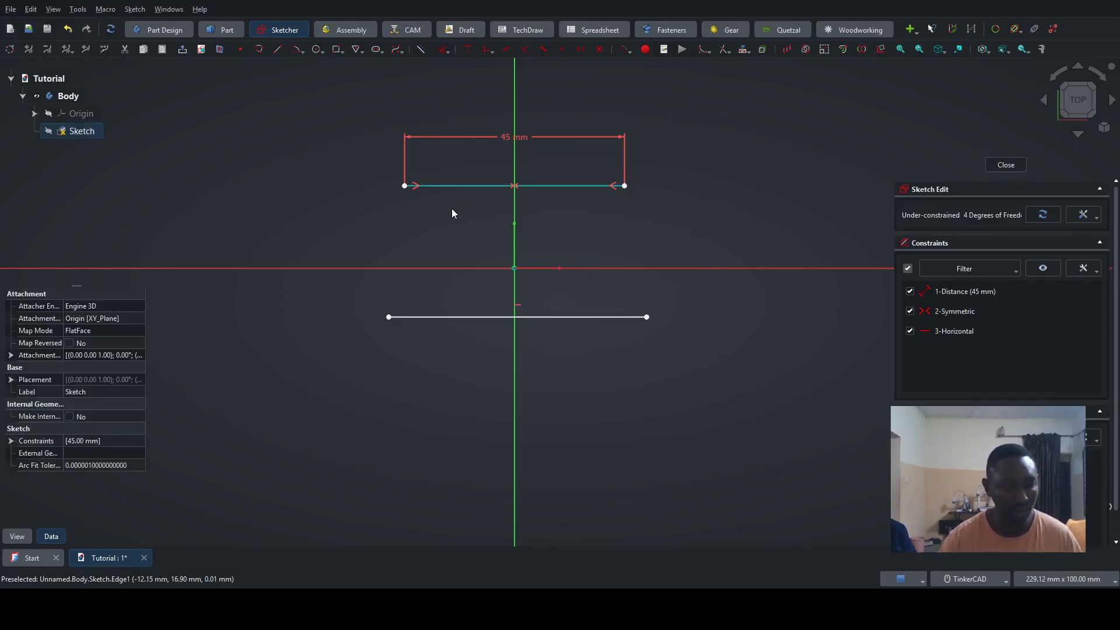
left_click(467, 319)
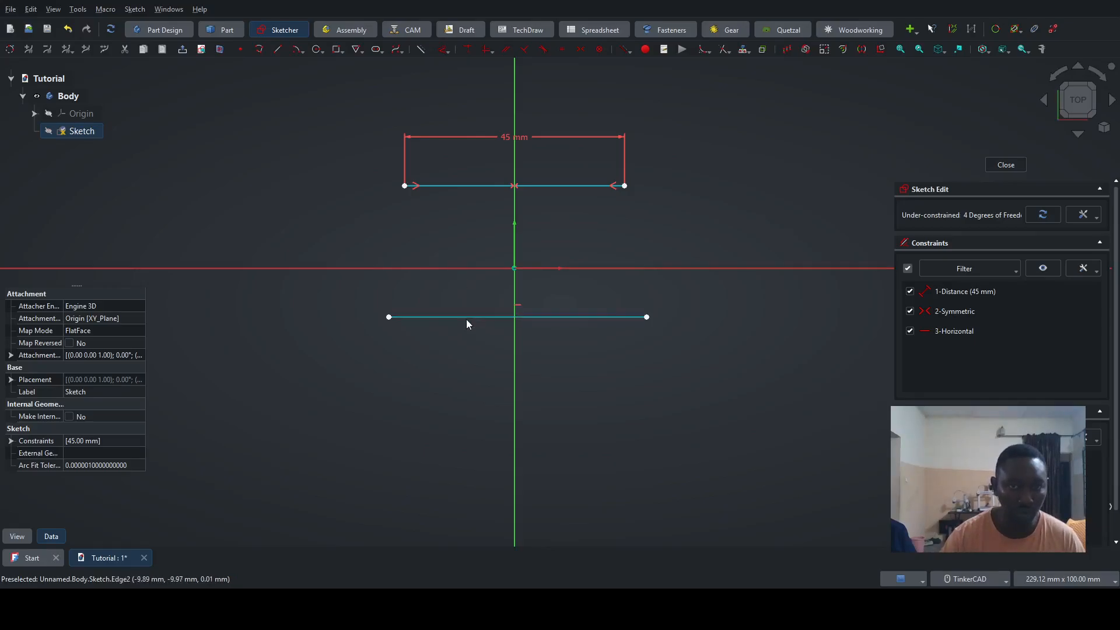
left_click(466, 318)
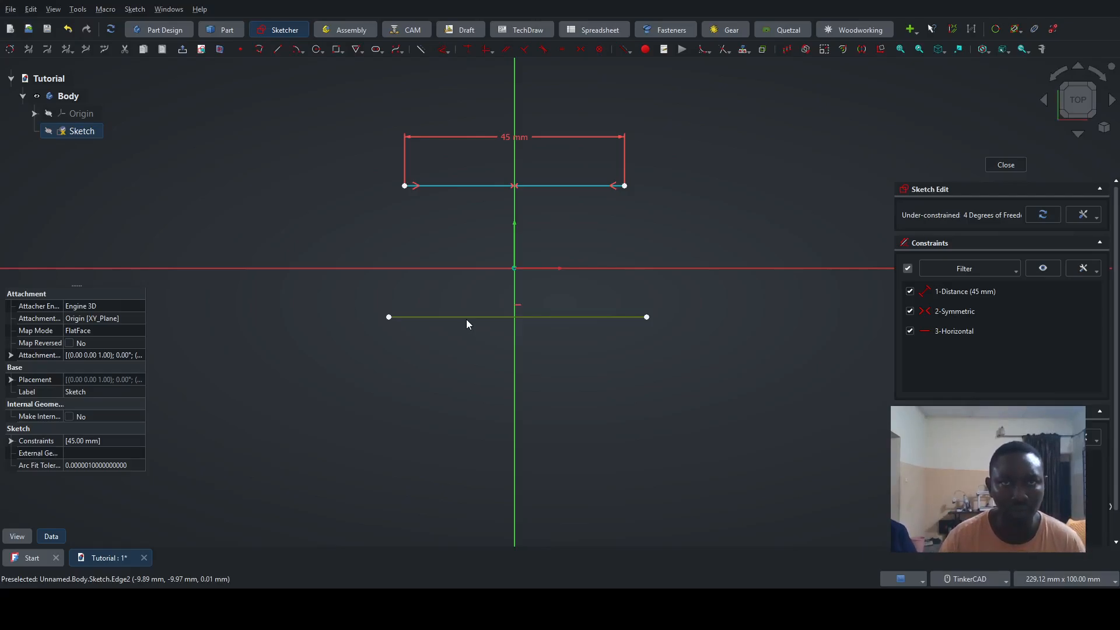
left_click(561, 50)
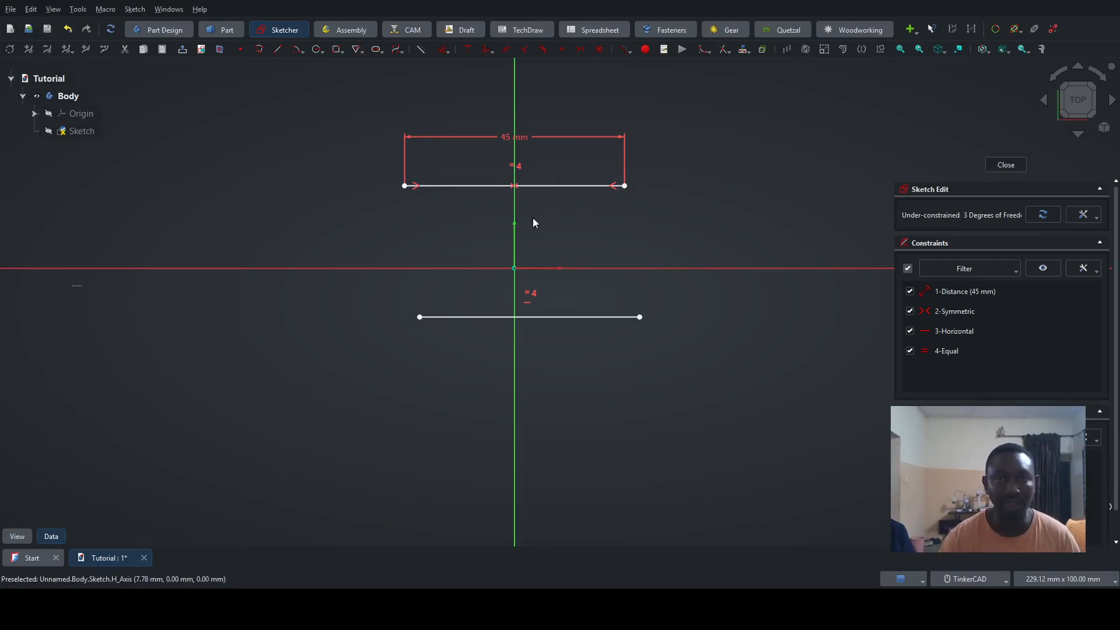
Step: Constrain the negative-X endpoints of the upper and lower lines symmetric about the horizontal axis
left_click(528, 185)
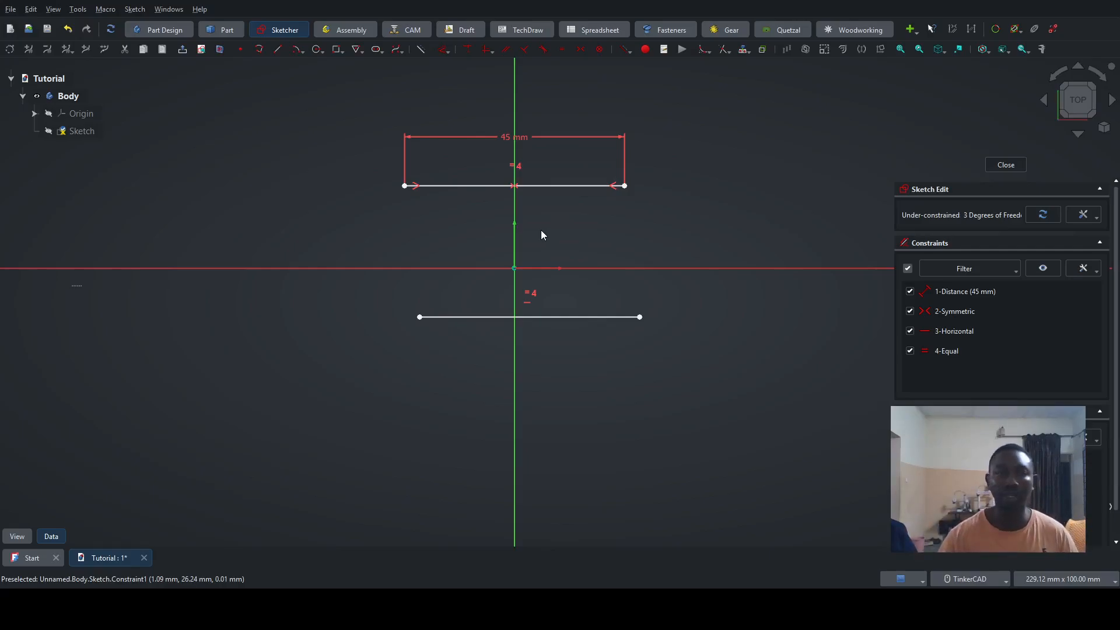
left_click(404, 186)
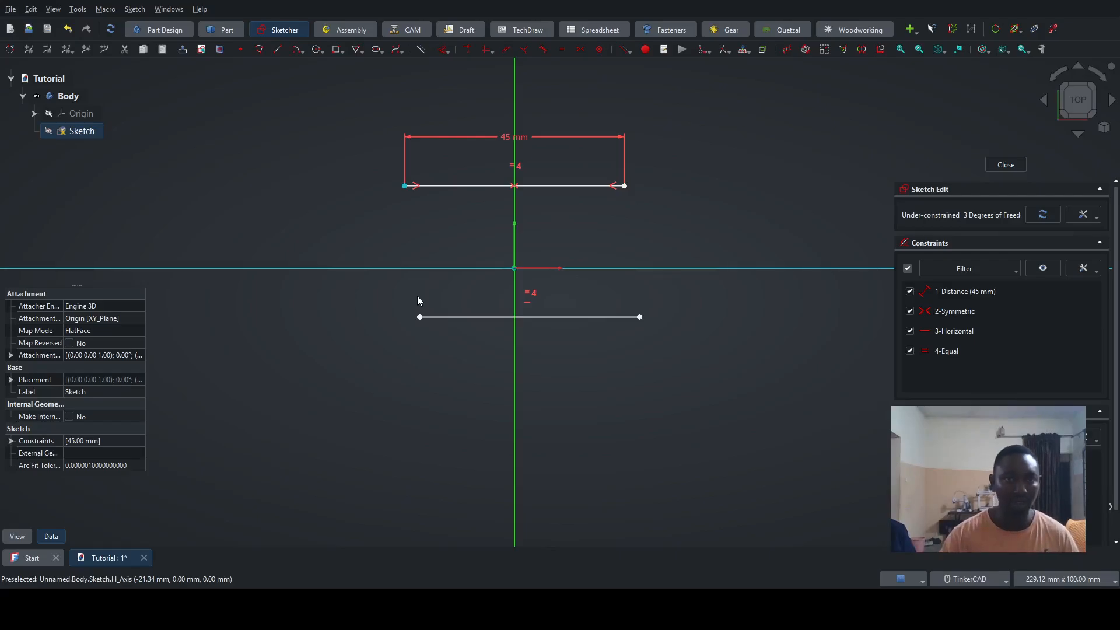
left_click(420, 318)
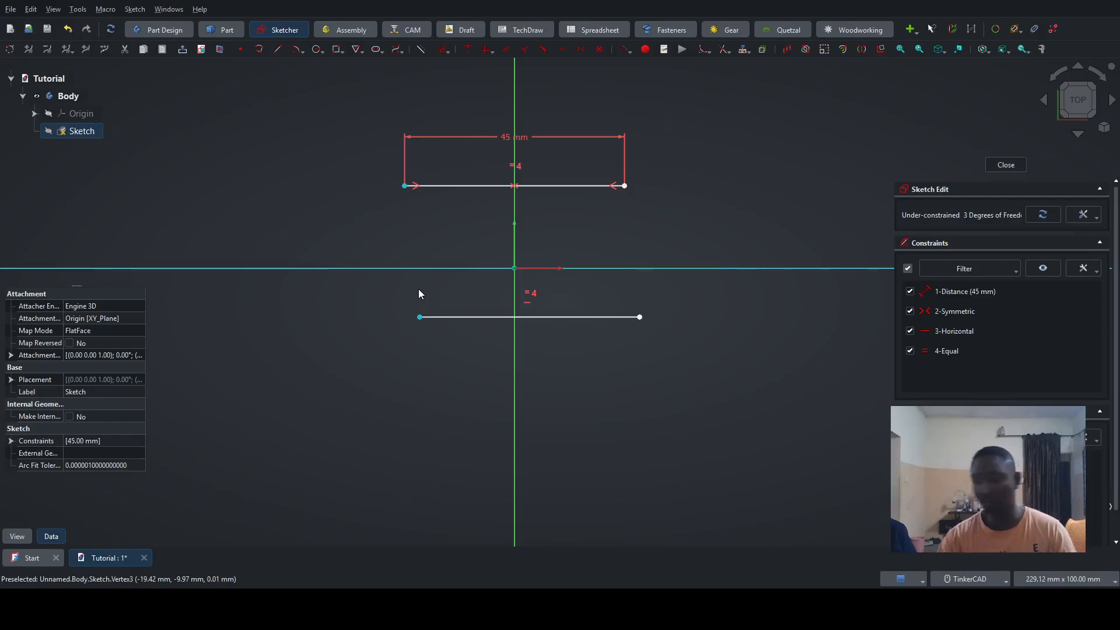
key("k")
key("s")
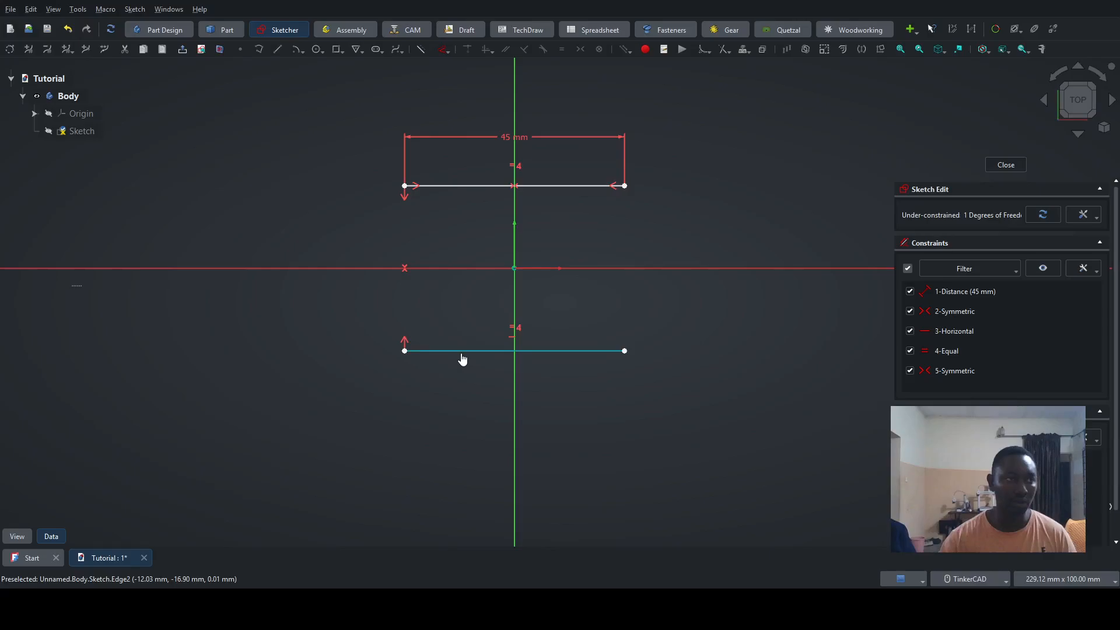
Step: Move the lower line toward and away from the horizontal axis to test the symmetry, leaving it about 18 mm below the axis
left_click_drag(462, 359, 460, 302)
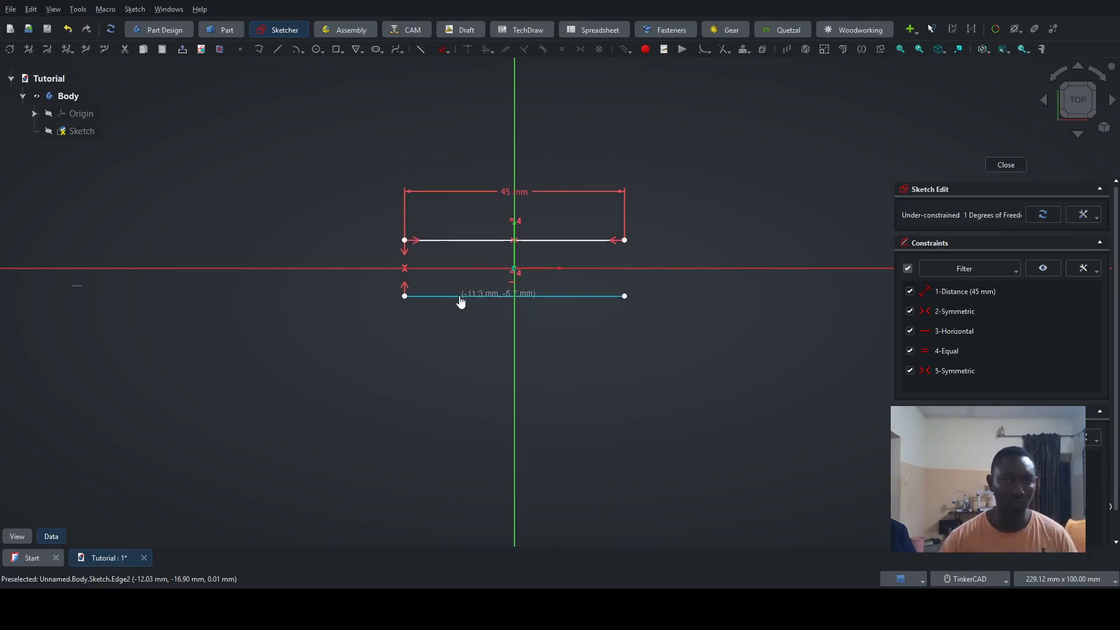
mouse_move(460, 302)
left_mouse_down()
mouse_move(460, 445)
mouse_move(465, 373)
mouse_move(505, 362)
left_mouse_up()
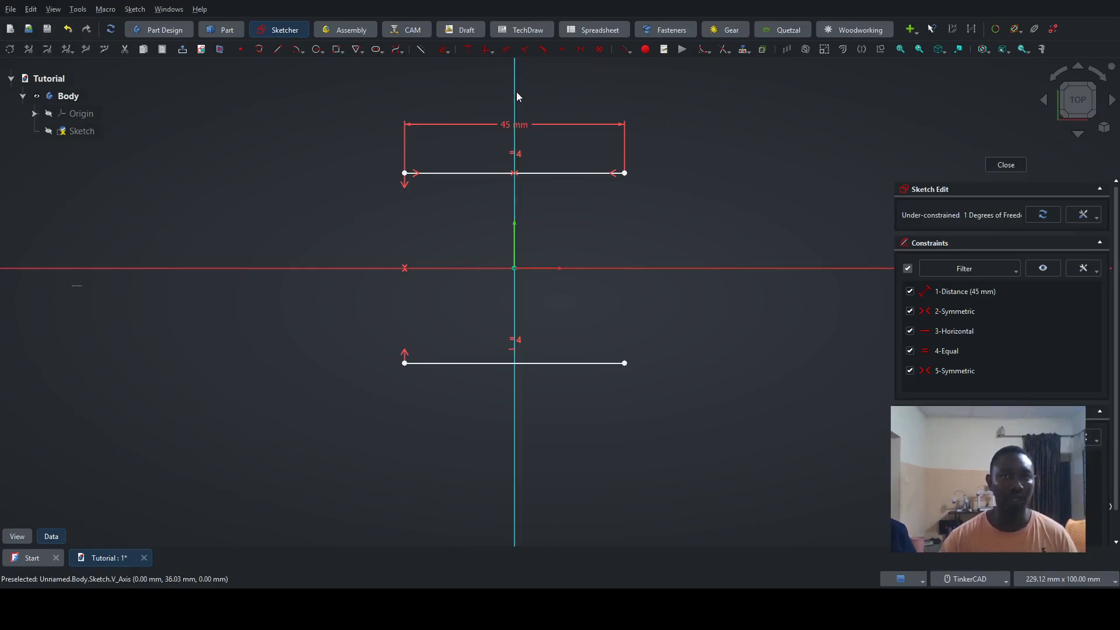
mouse_move(593, 363)
left_mouse_down()
mouse_move(540, 378)
mouse_move(619, 347)
left_mouse_up()
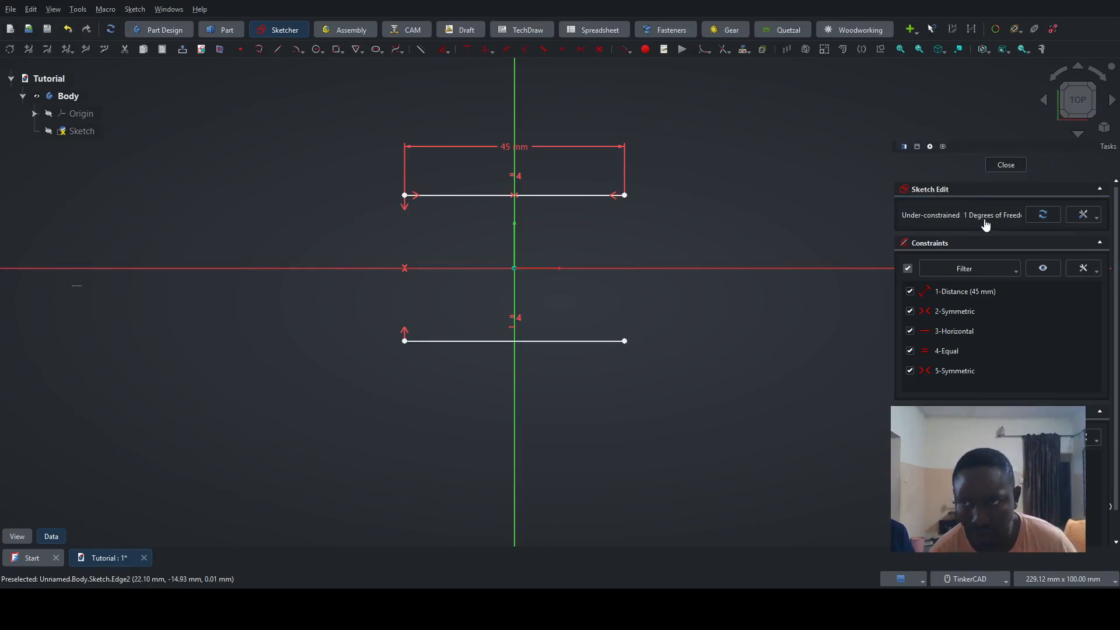
mouse_move(574, 345)
left_mouse_down()
mouse_move(574, 327)
mouse_move(570, 389)
mouse_move(571, 334)
mouse_move(572, 383)
mouse_move(573, 363)
left_mouse_up()
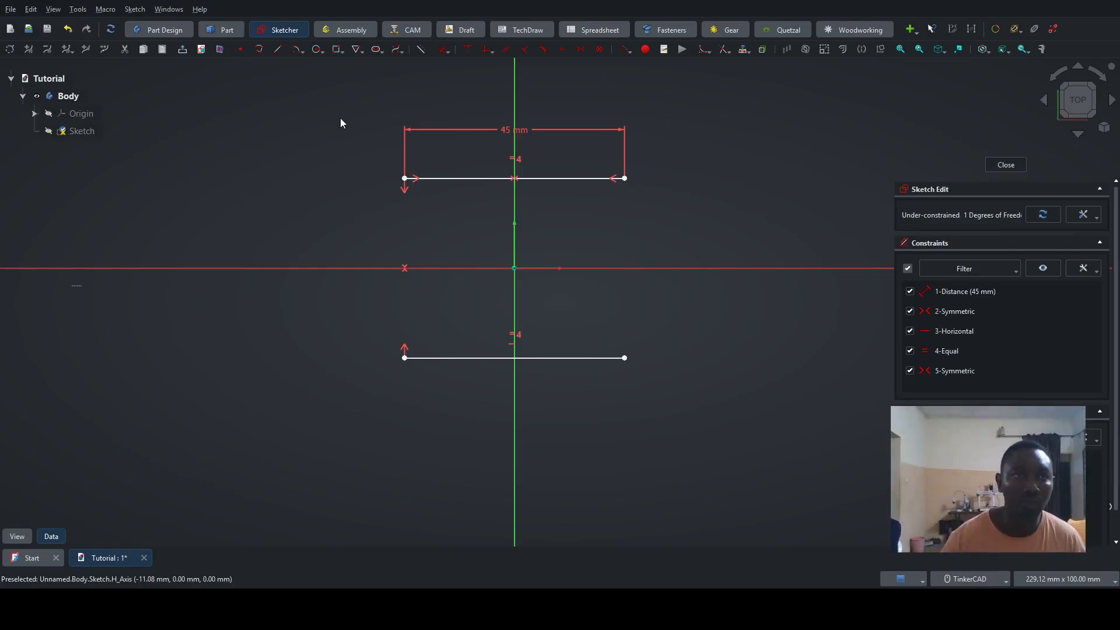
left_click(278, 49)
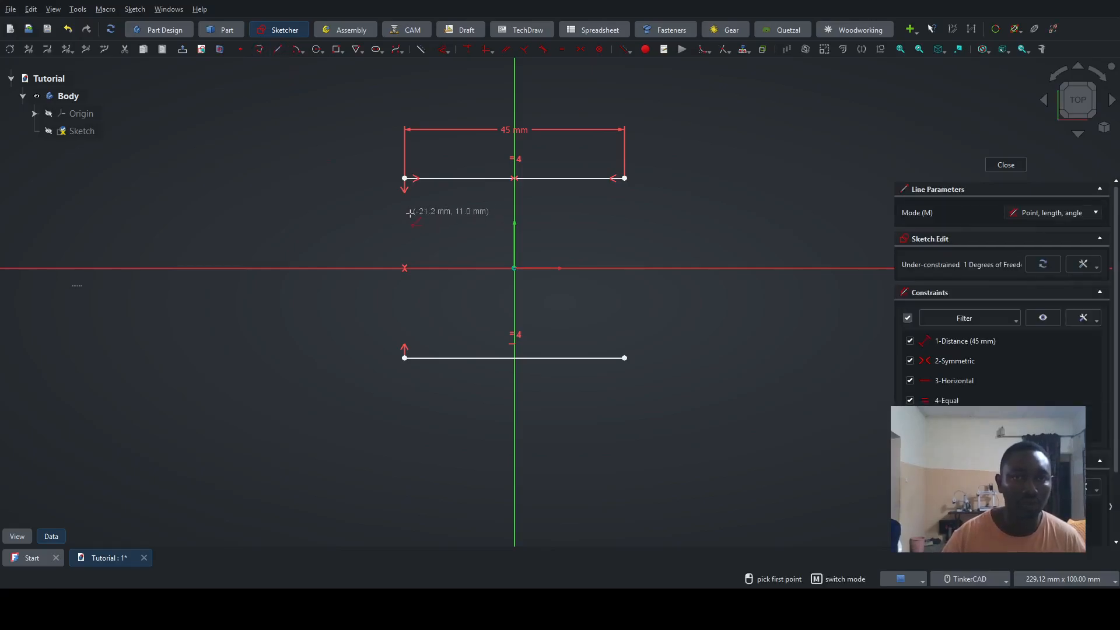
scroll(406, 184, "up", 5)
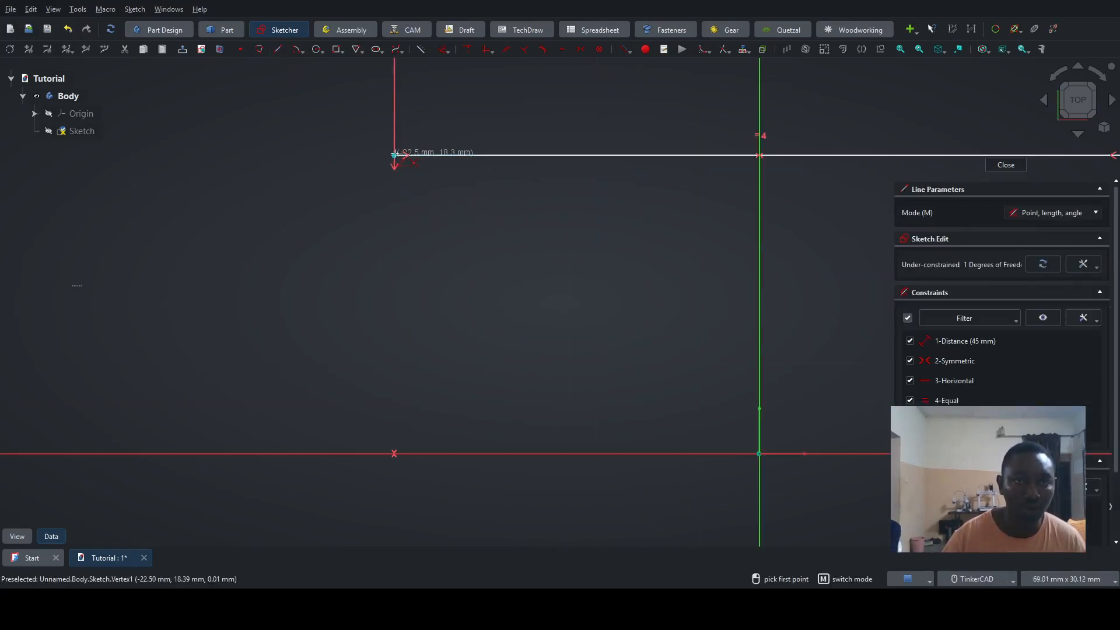
left_click(394, 154)
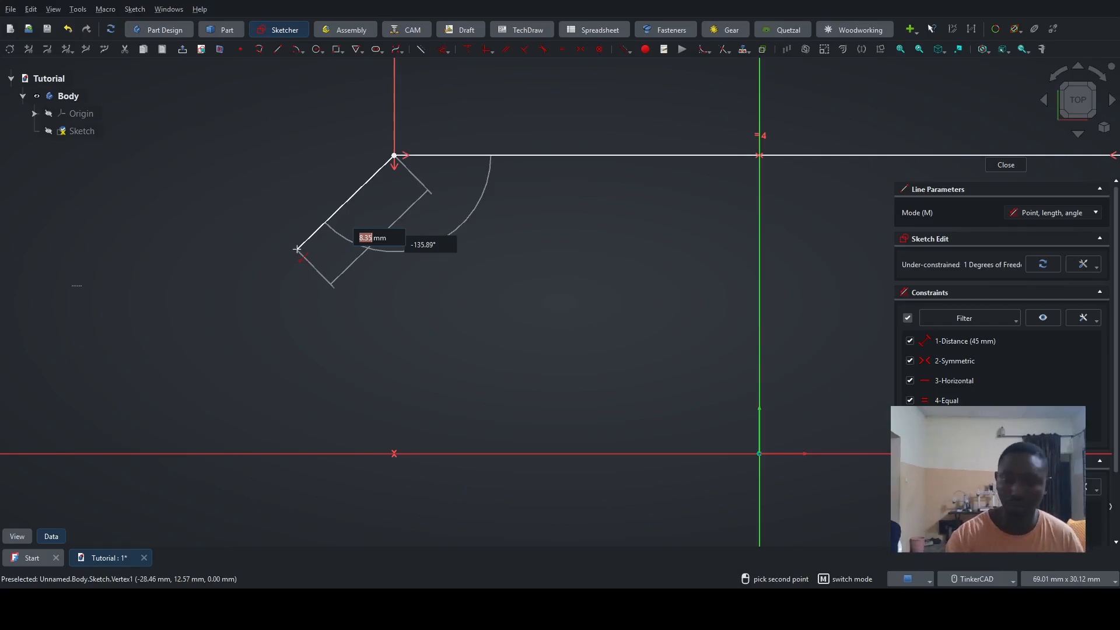
type("22")
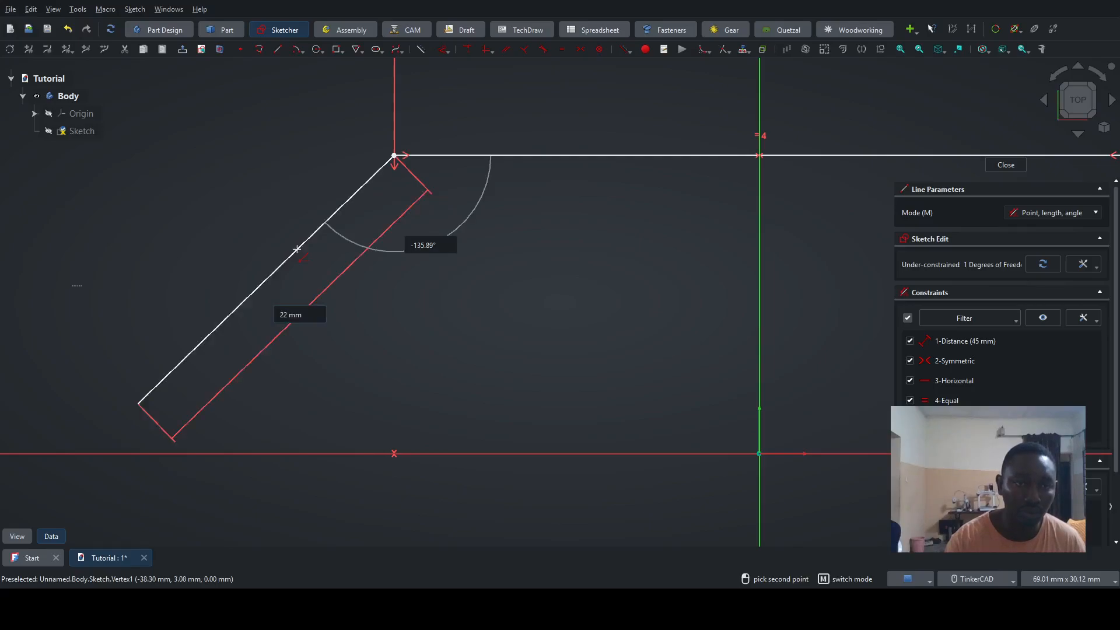
key("Tab")
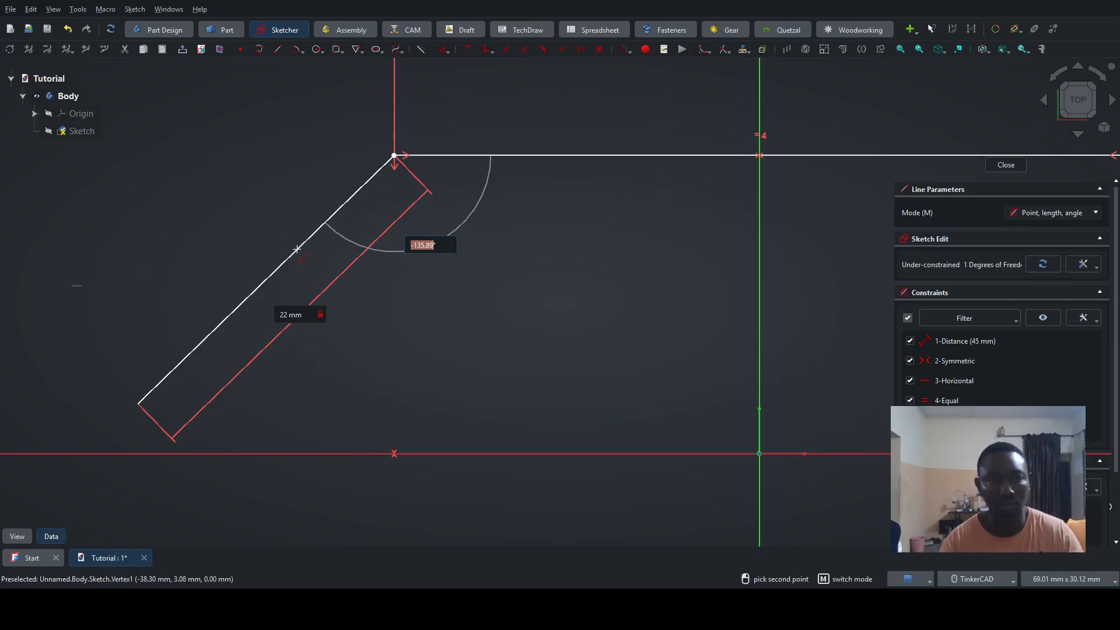
key("Escape")
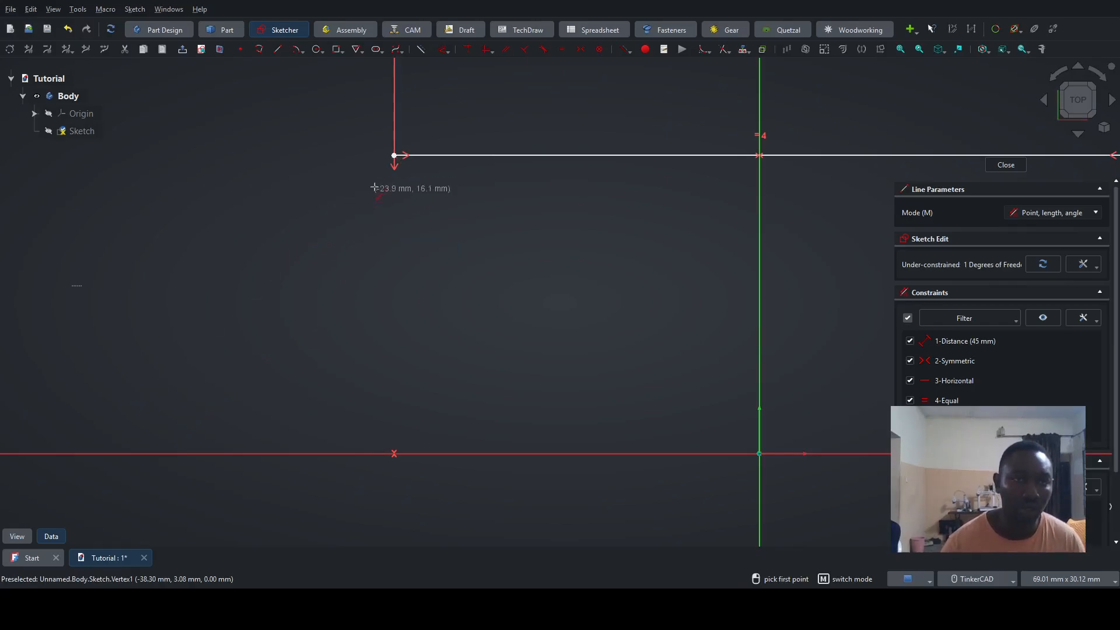
left_click(395, 155)
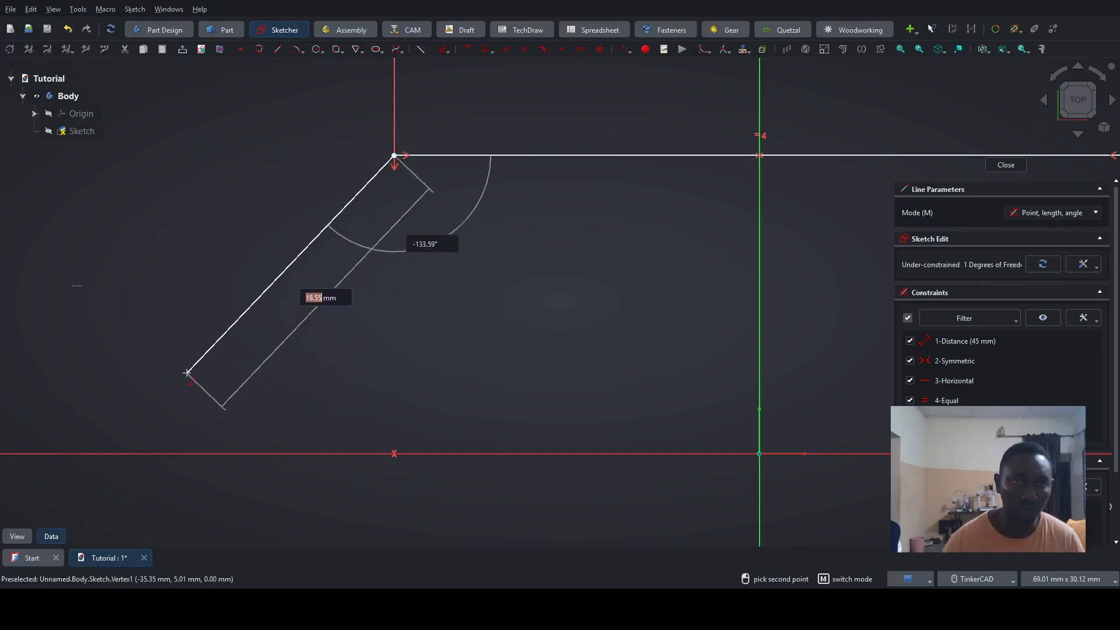
key("Escape")
key("Escape")
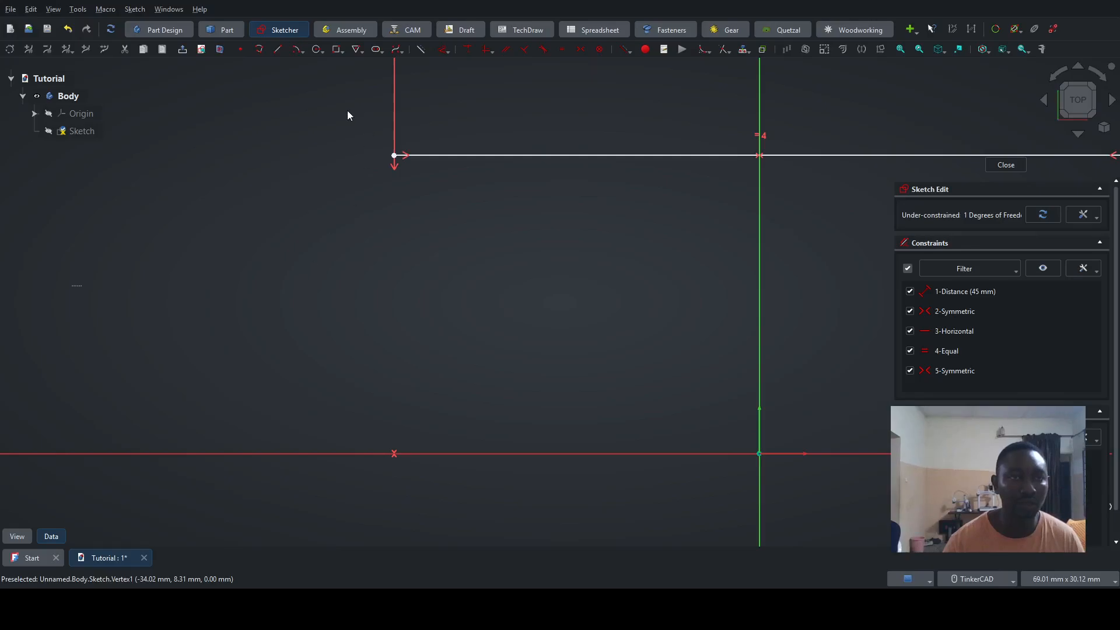
Step: Draw a line about 14.5 mm long at about -136° from the upper line's negative-X endpoint, sloping outward and down
left_click(278, 48)
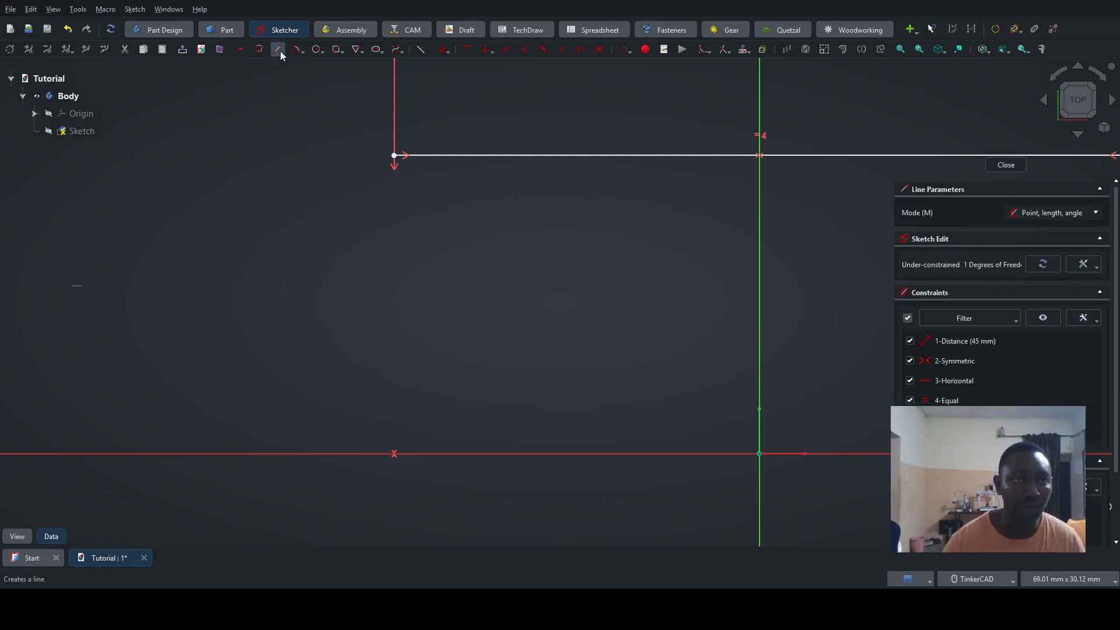
left_click(394, 155)
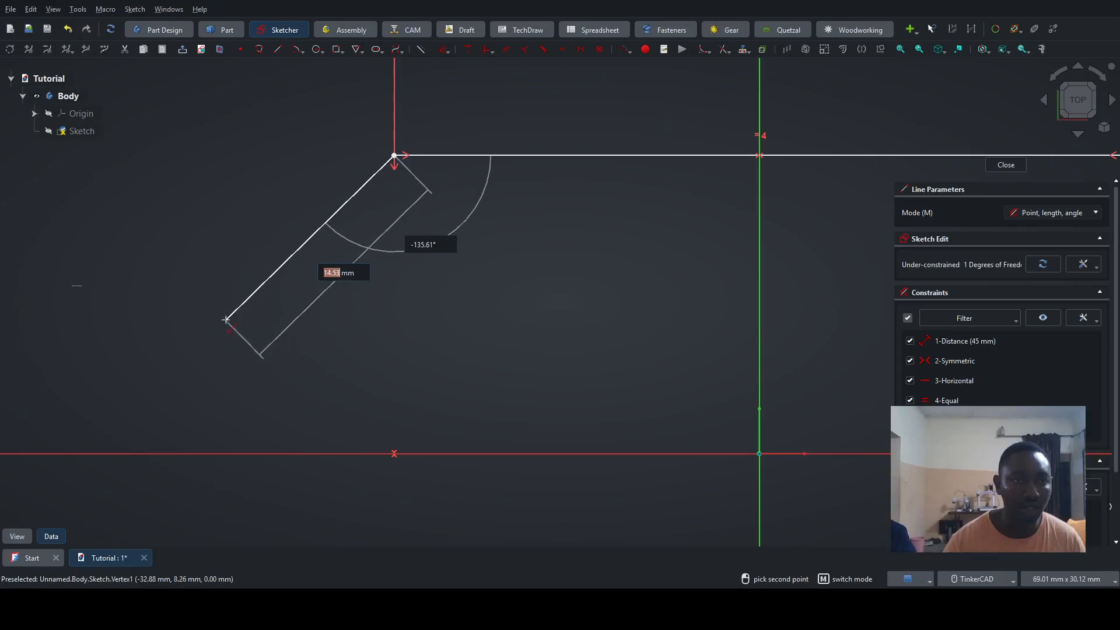
left_click(226, 320)
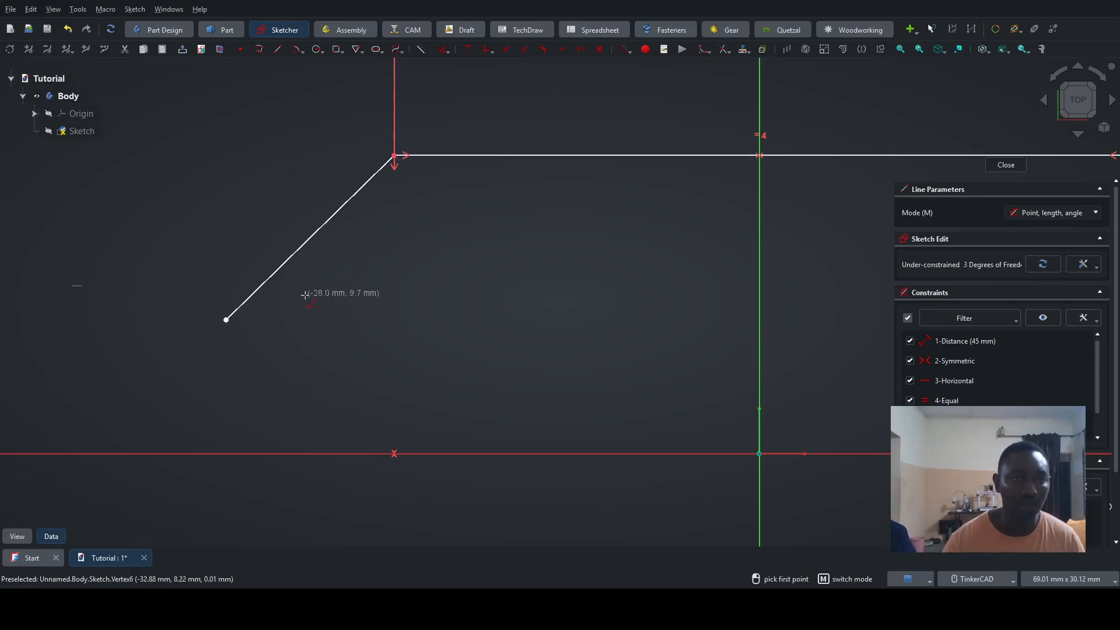
Step: Draw a 25 mm vertical line downward from the outer end of the sloping line
scroll(303, 309, "down", 4)
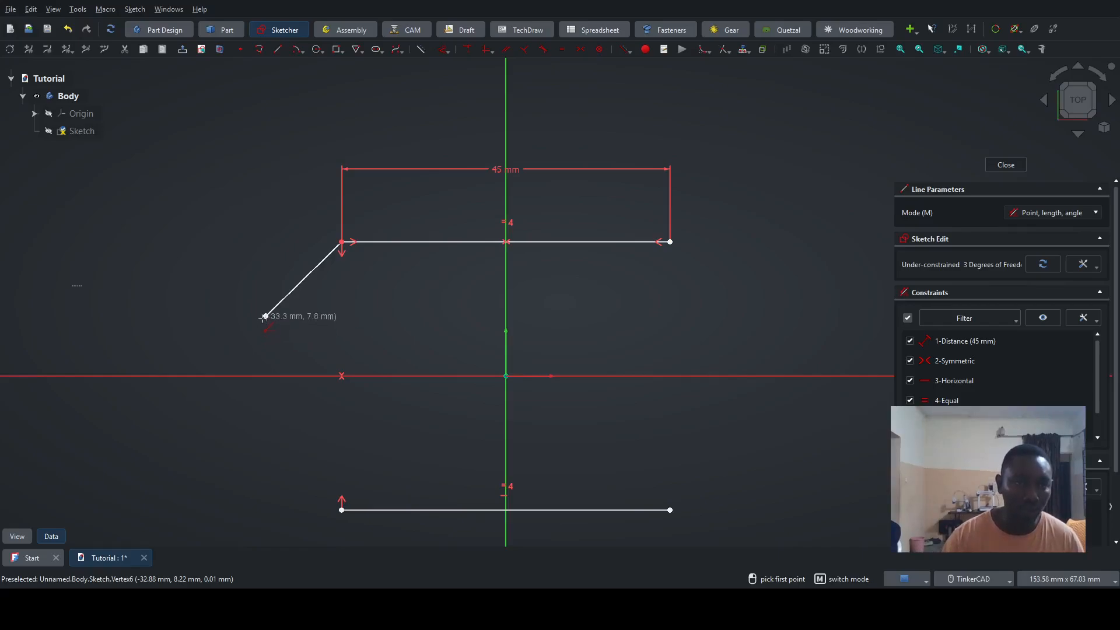
left_click(265, 315)
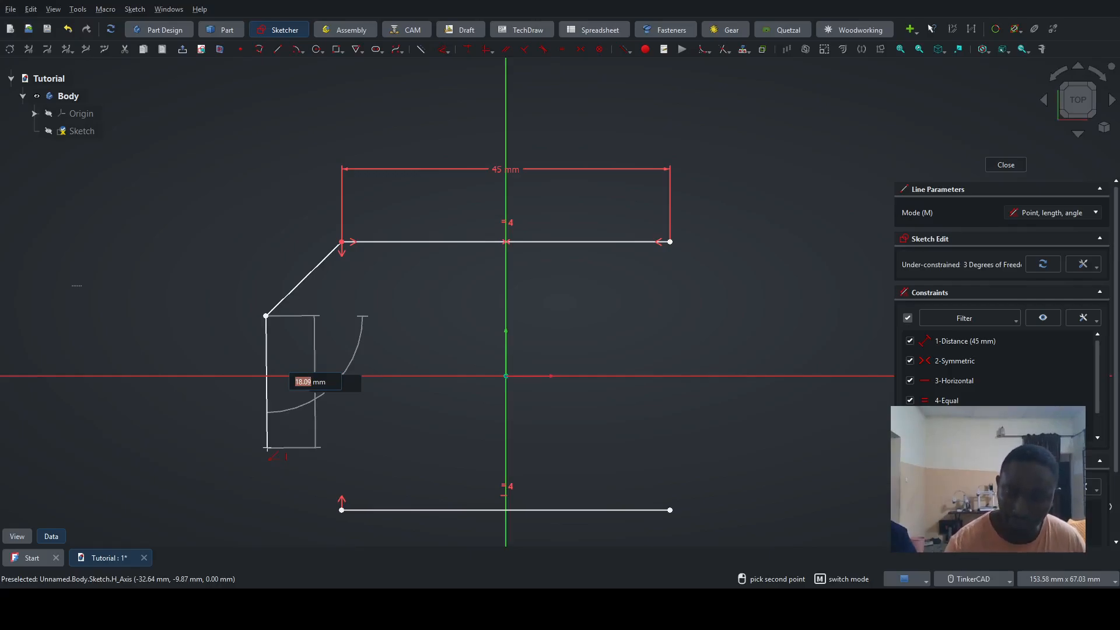
type("25")
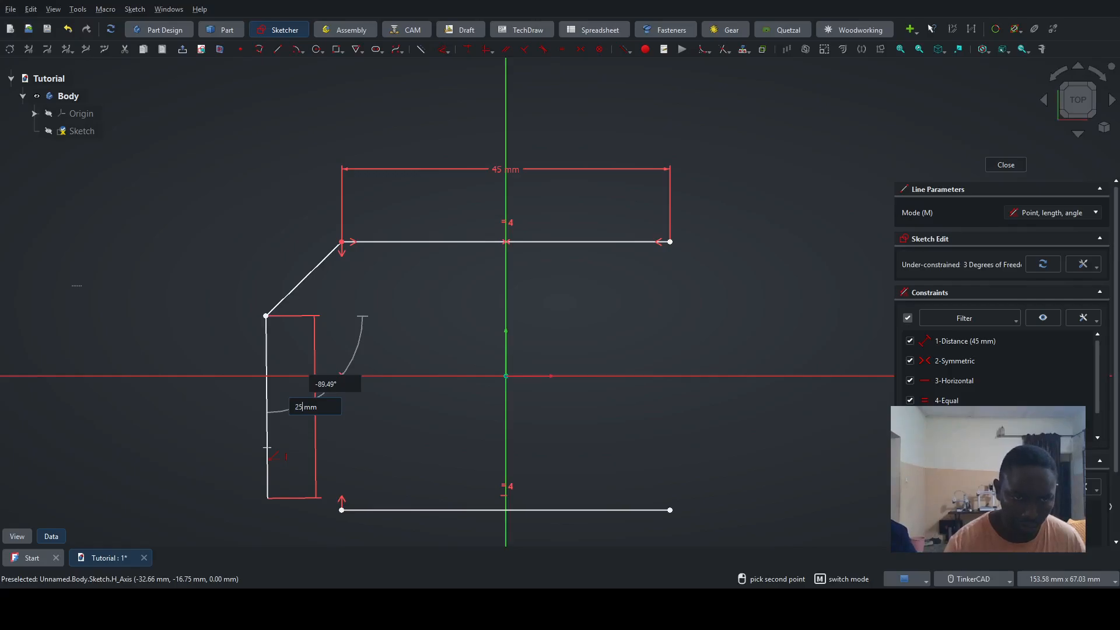
key("Tab")
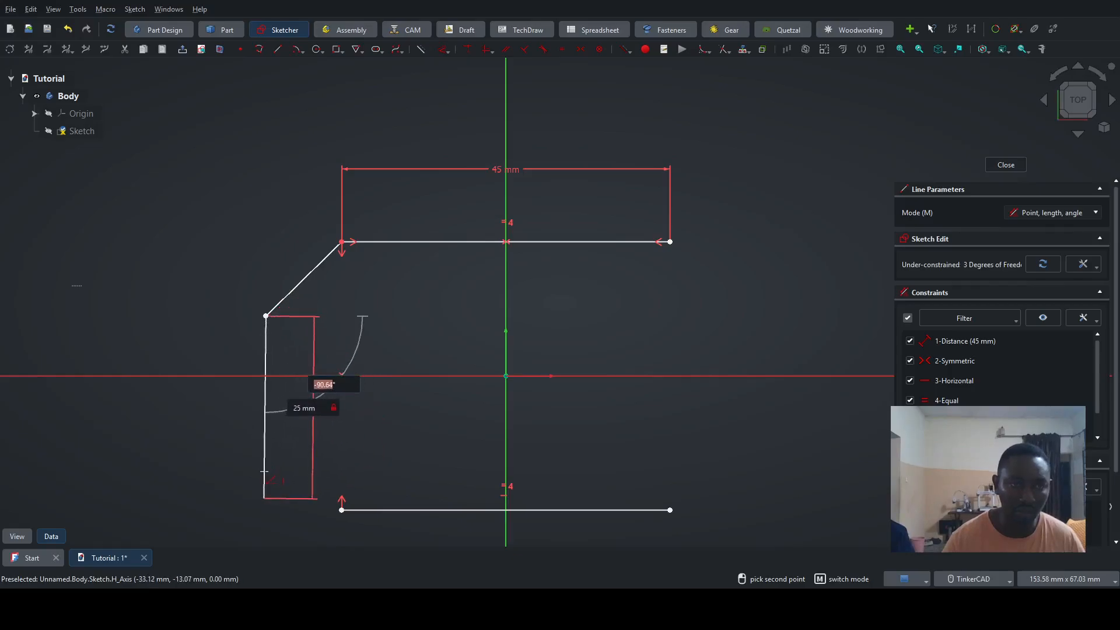
left_click(264, 472)
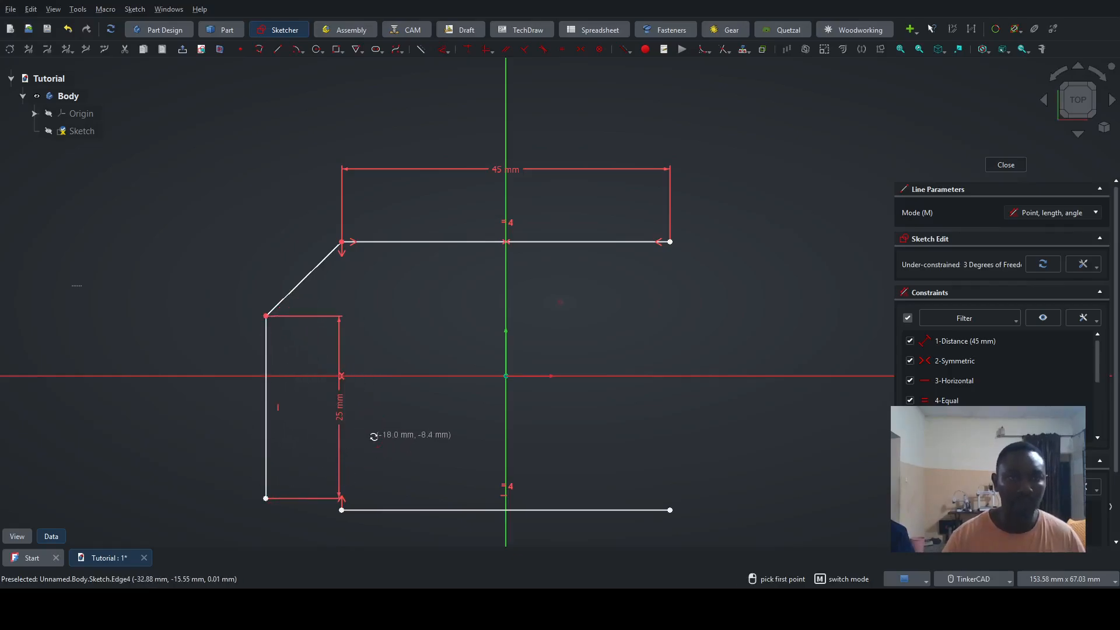
key("Escape")
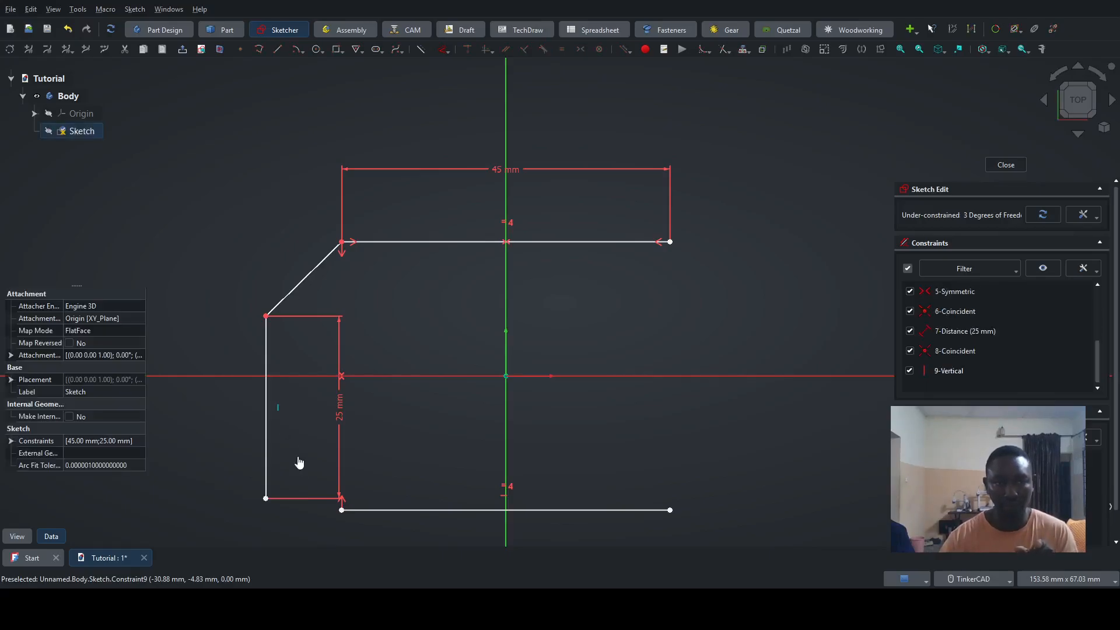
left_click(273, 449)
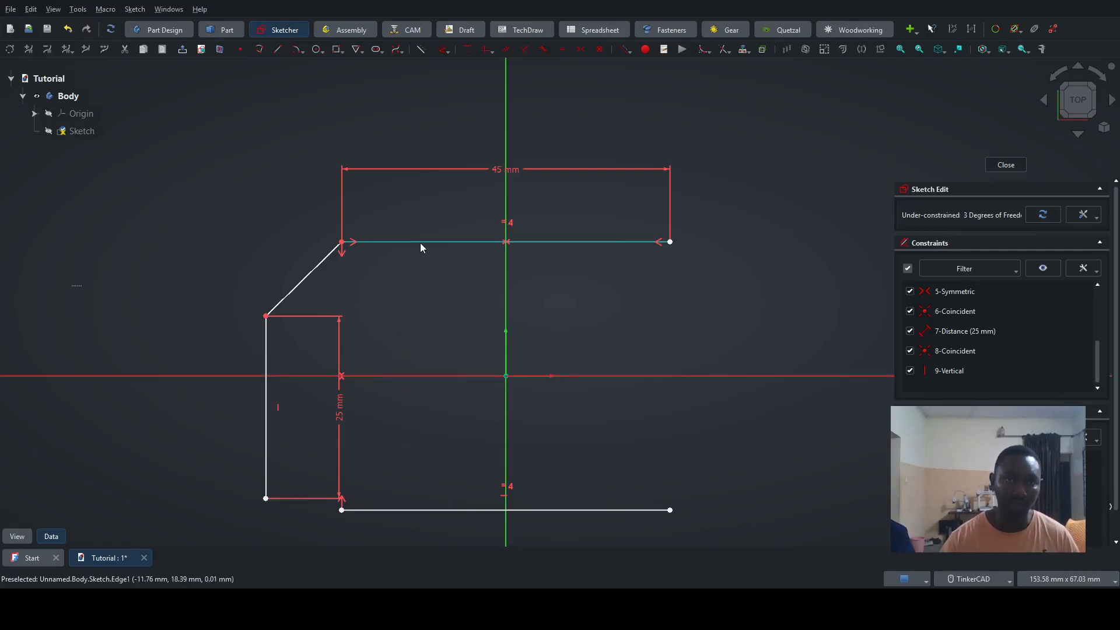
Step: Move the upper line to about 28.7 mm above the horizontal axis and roughly centre the vertical side line on that axis
left_click_drag(420, 242, 422, 170)
scroll(388, 302, "down", 3)
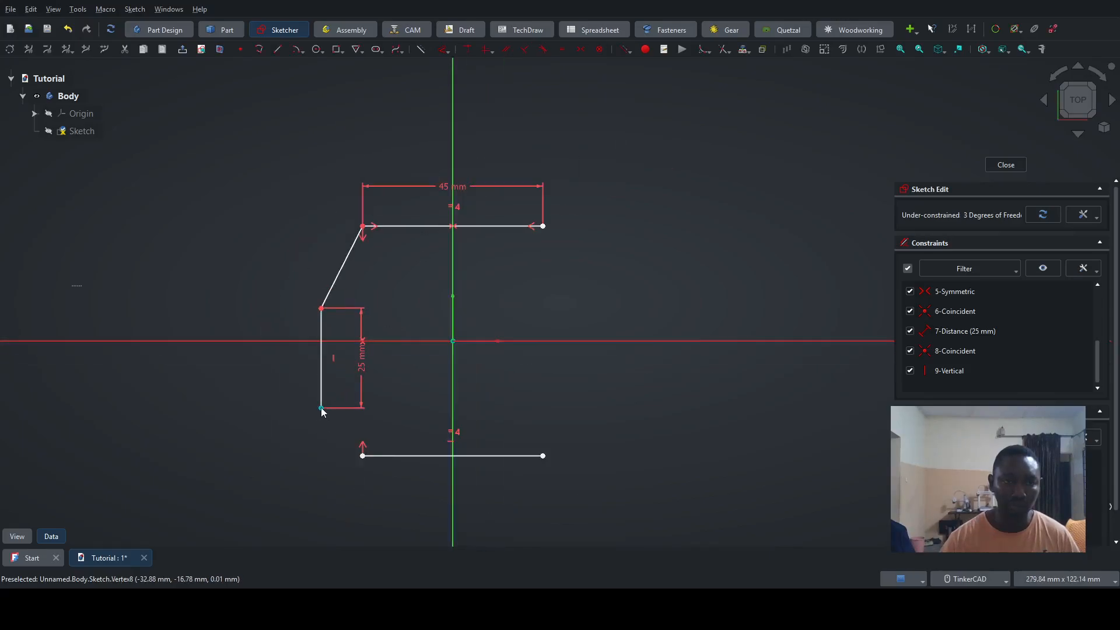
left_click_drag(321, 408, 320, 395)
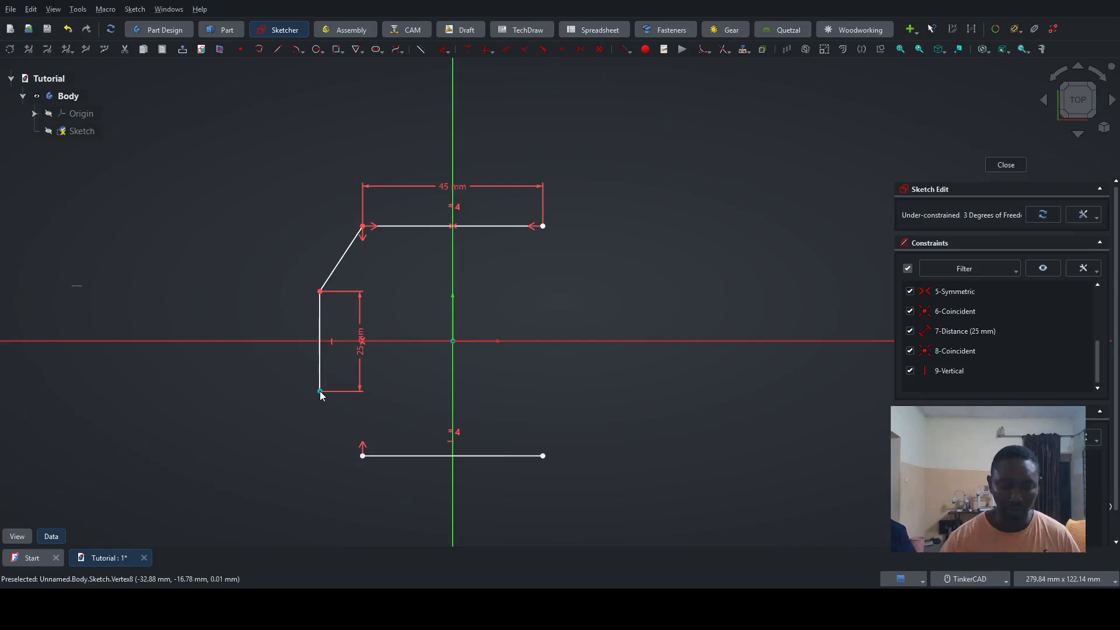
scroll(398, 388, "up", 1)
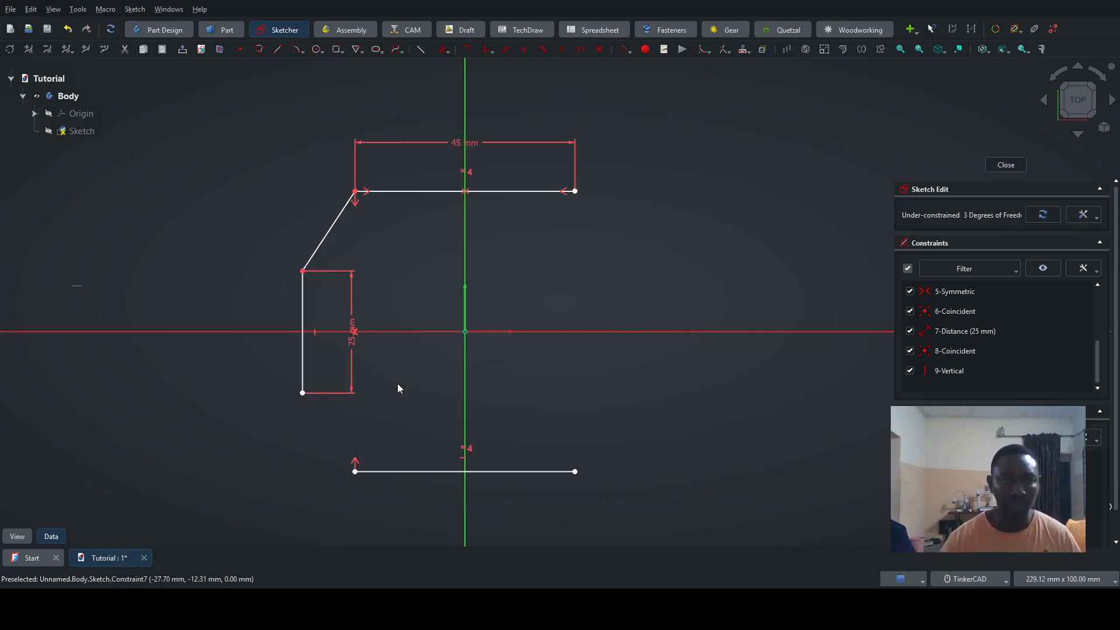
Step: Draw a sloping line from the vertical line's lower end to the lower horizontal line's negative-X endpoint
left_click(355, 472)
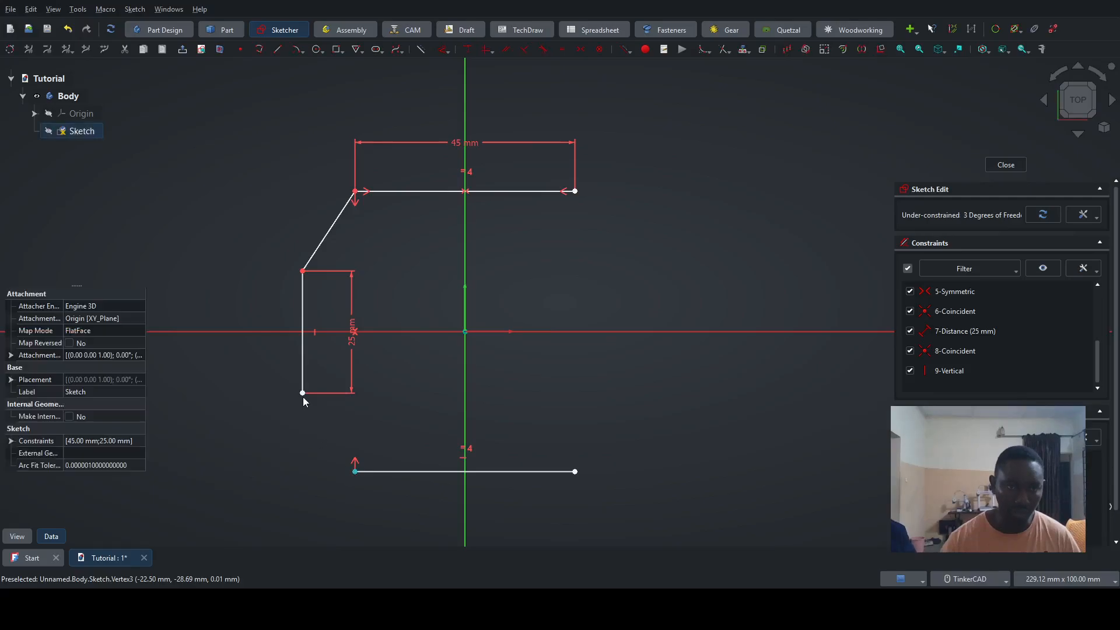
left_click(391, 415)
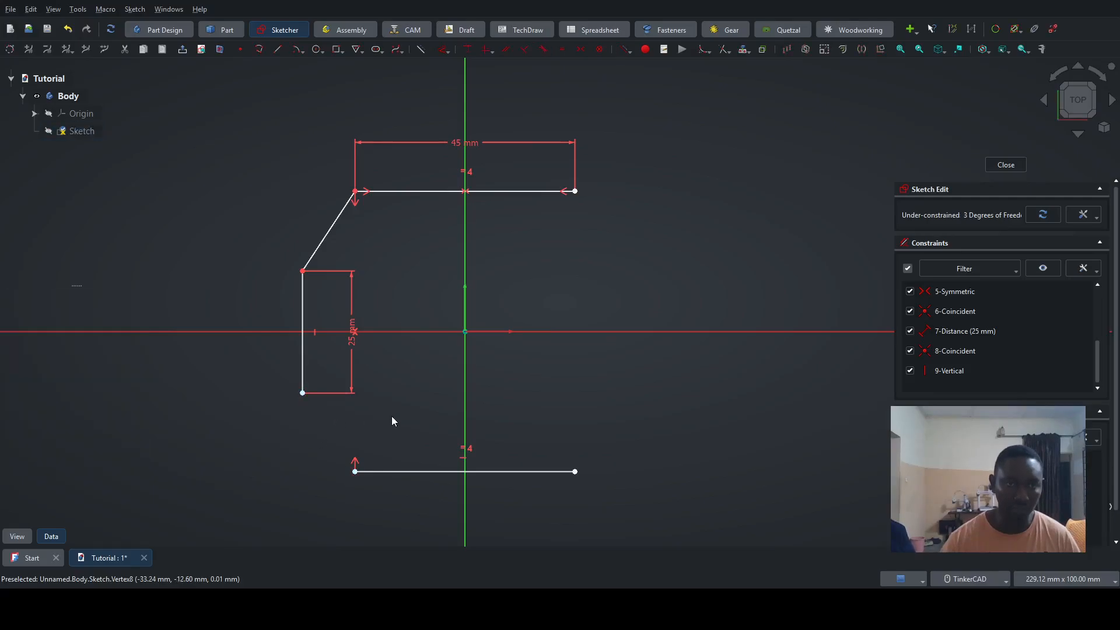
left_click(279, 50)
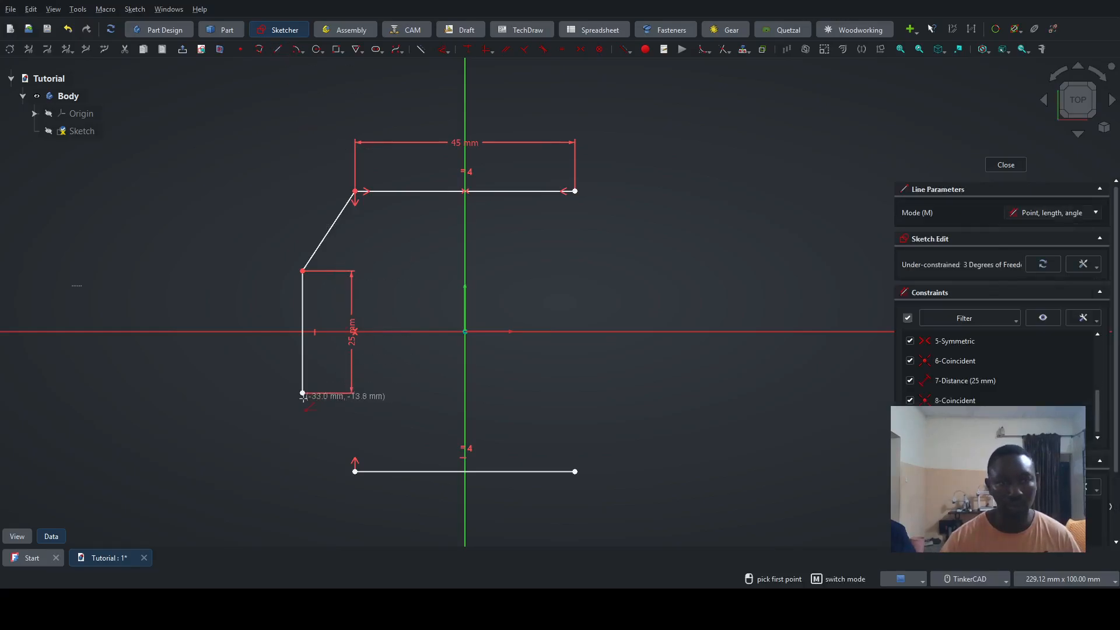
left_click(303, 393)
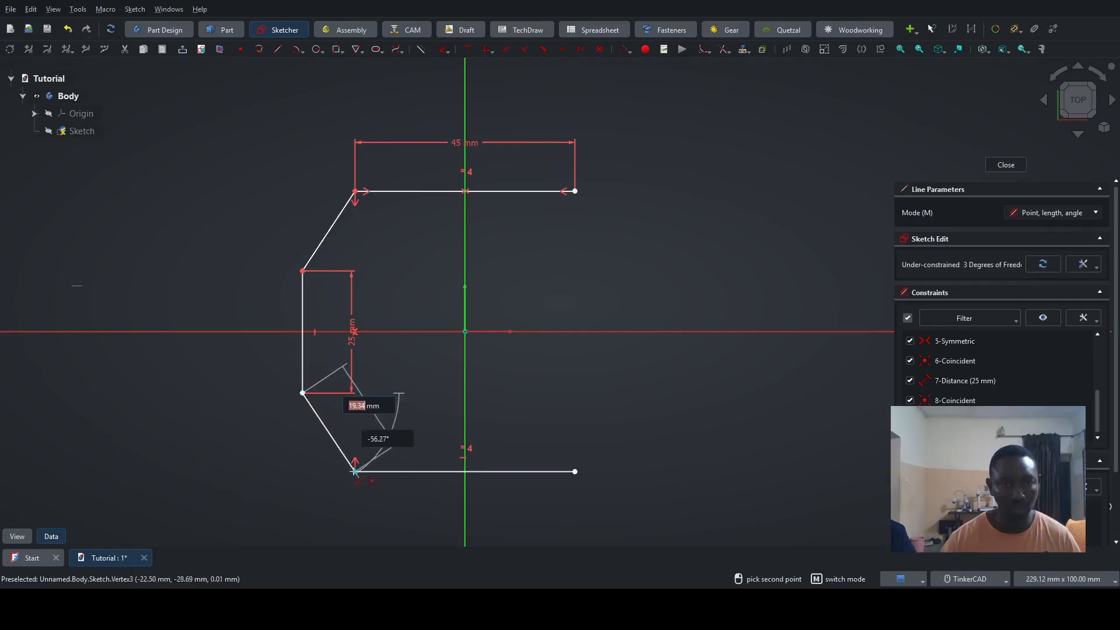
left_click(356, 471)
right_click(404, 409)
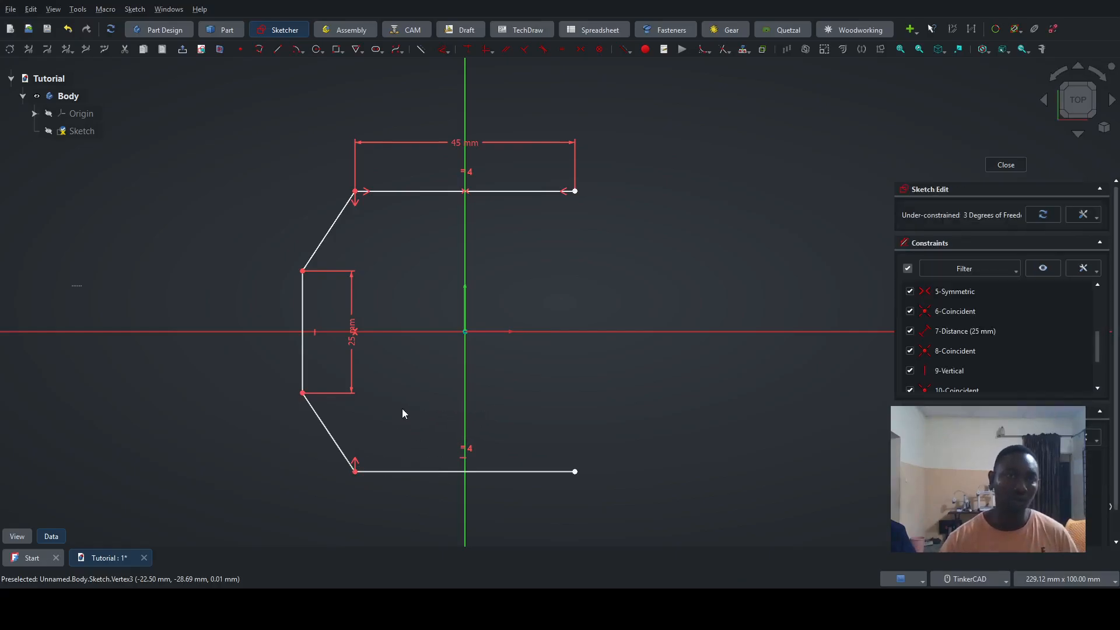
Step: Constrain the two sloping side lines to equal length, and move the lower line to about 28.7 mm below the horizontal axis
mouse_move(395, 473)
left_mouse_down()
mouse_move(413, 493)
mouse_move(415, 407)
mouse_move(397, 395)
mouse_move(420, 534)
mouse_move(445, 491)
mouse_move(428, 453)
mouse_move(435, 439)
mouse_move(434, 471)
left_mouse_up()
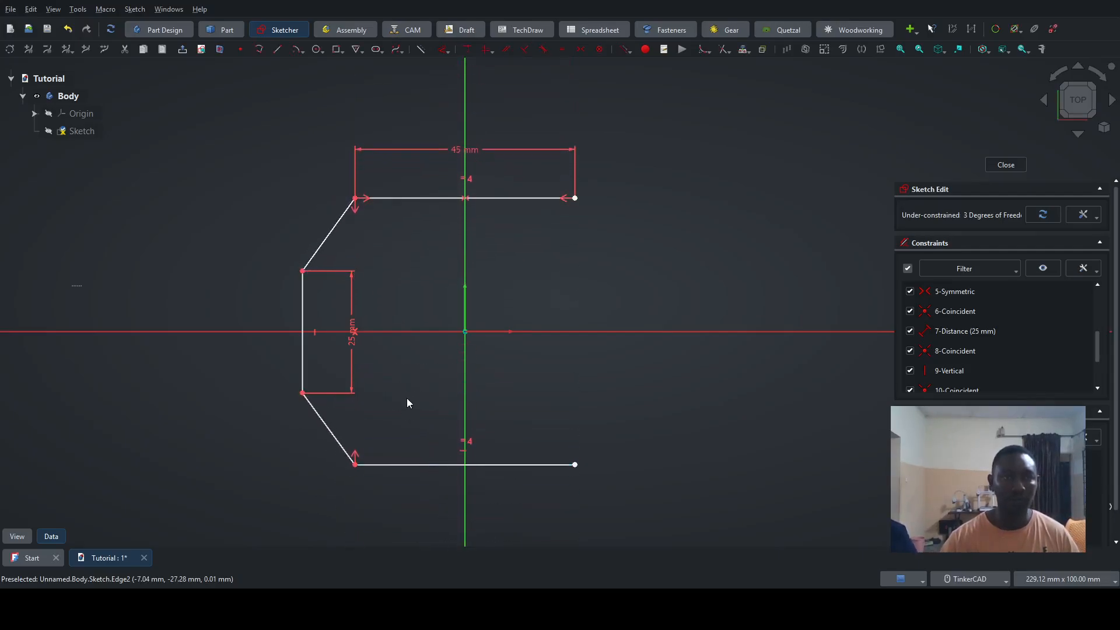
left_click(331, 238)
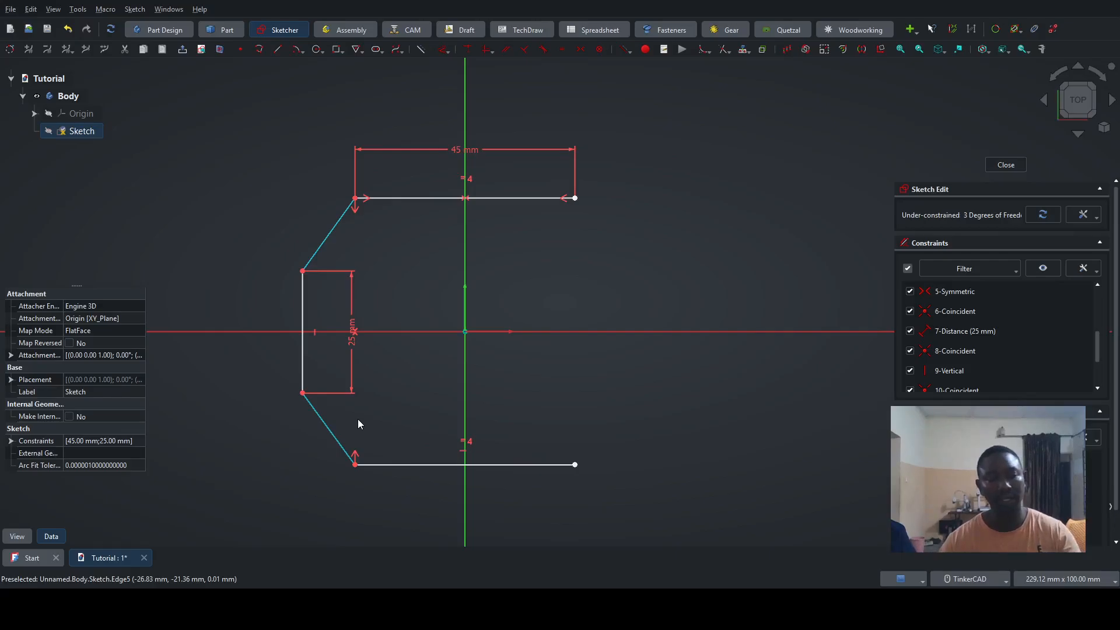
key("e")
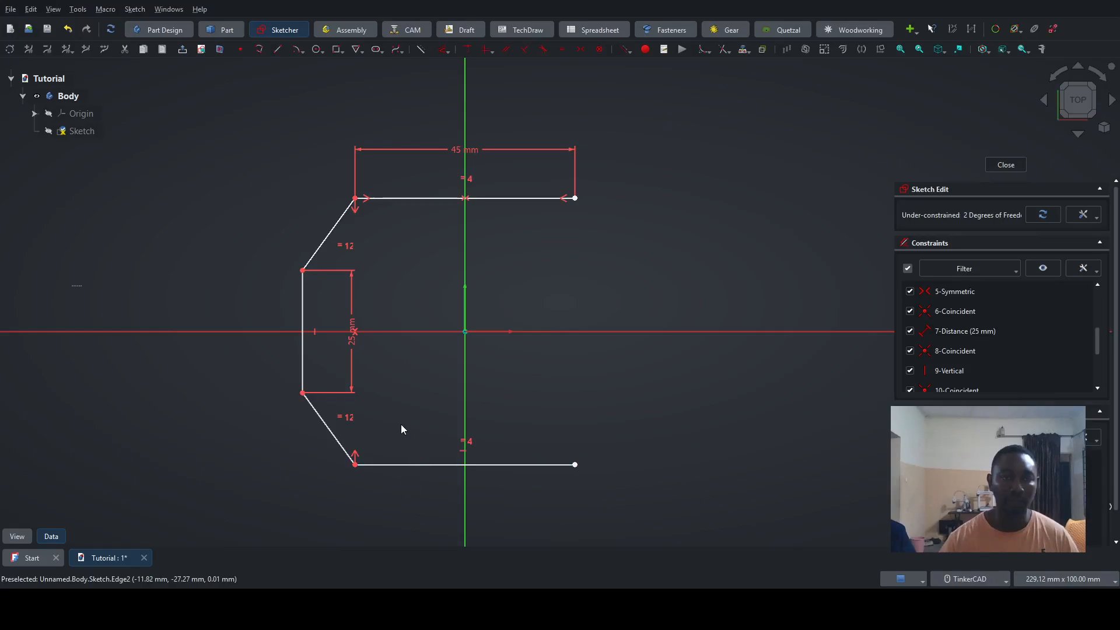
mouse_move(408, 467)
left_mouse_down()
mouse_move(413, 505)
mouse_move(412, 410)
mouse_move(413, 530)
mouse_move(413, 472)
left_mouse_up()
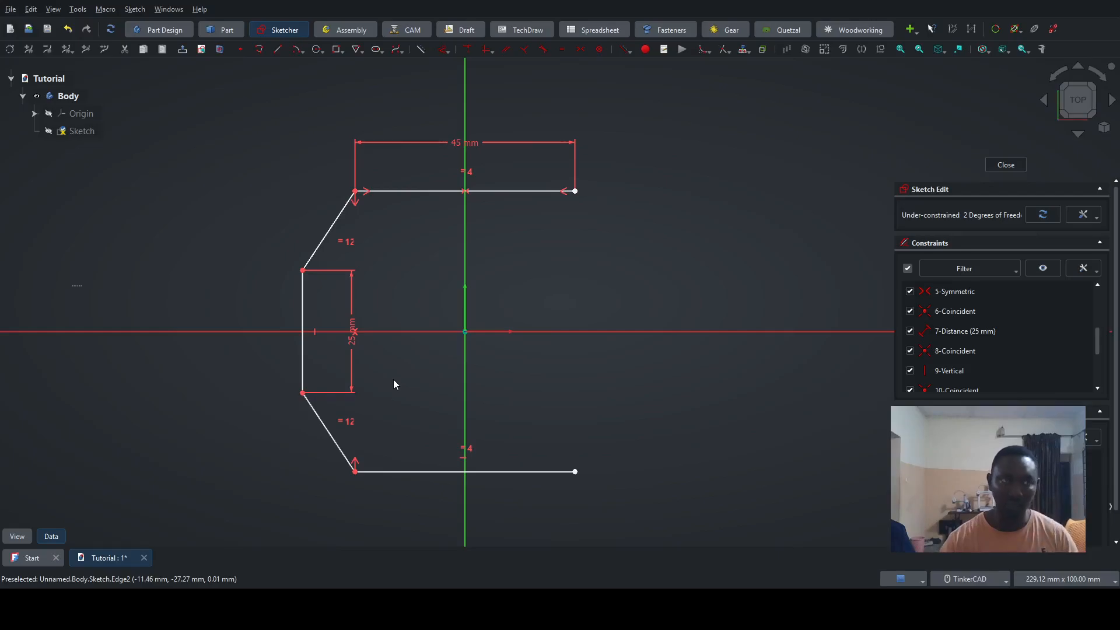
Step: Dimension the upper sloping line at 22 mm, placing the dimension outside the profile
left_click(321, 242)
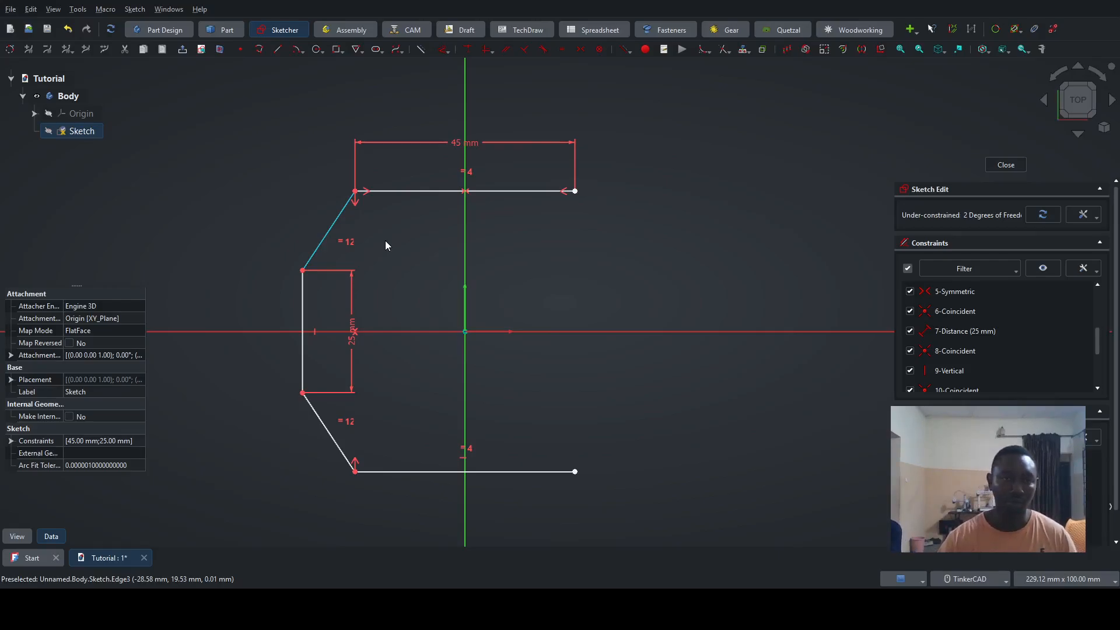
left_click(388, 244)
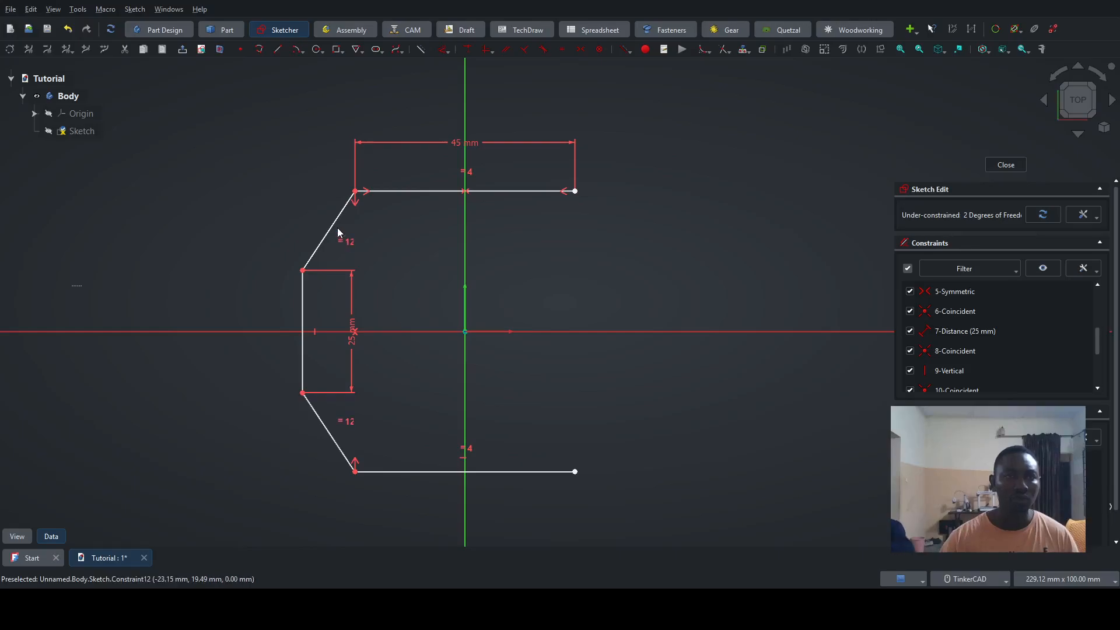
left_click(332, 231)
left_click(388, 252)
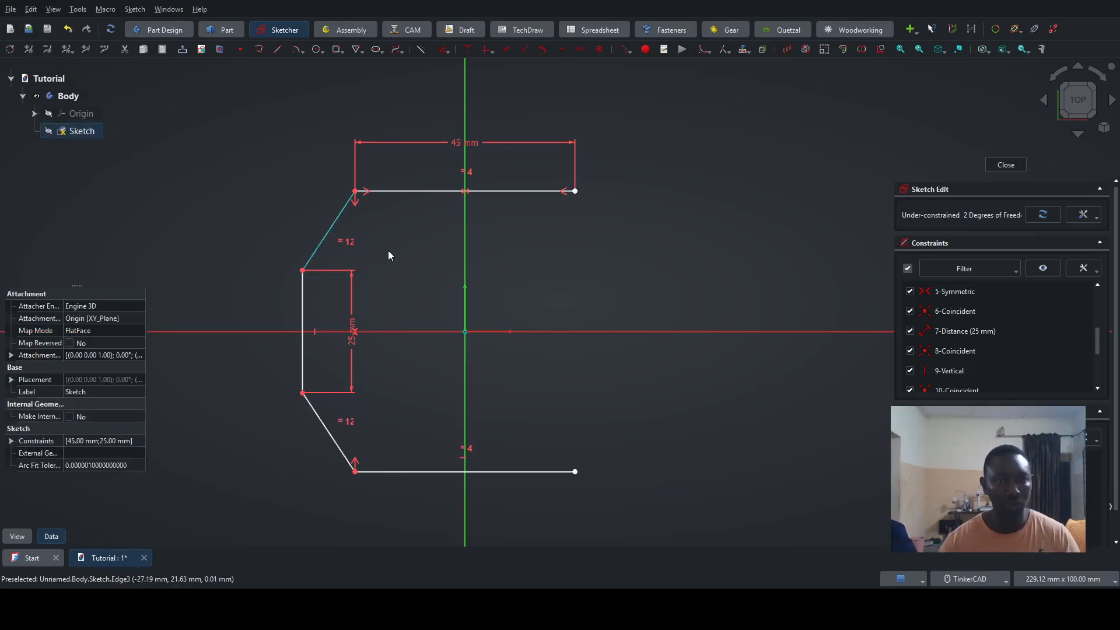
left_click(326, 243)
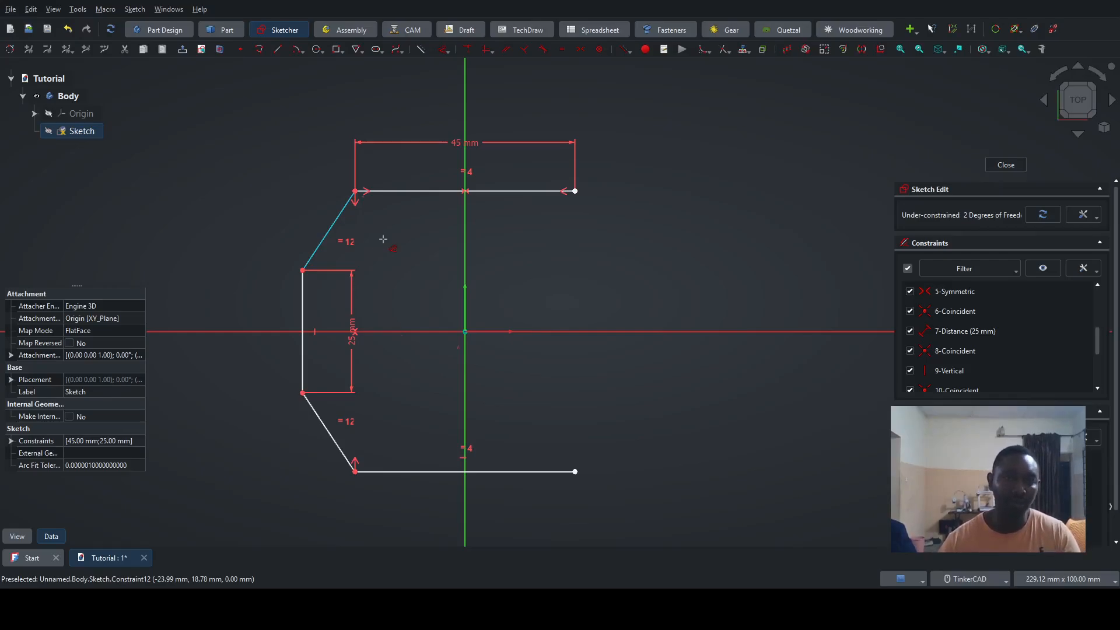
key("d")
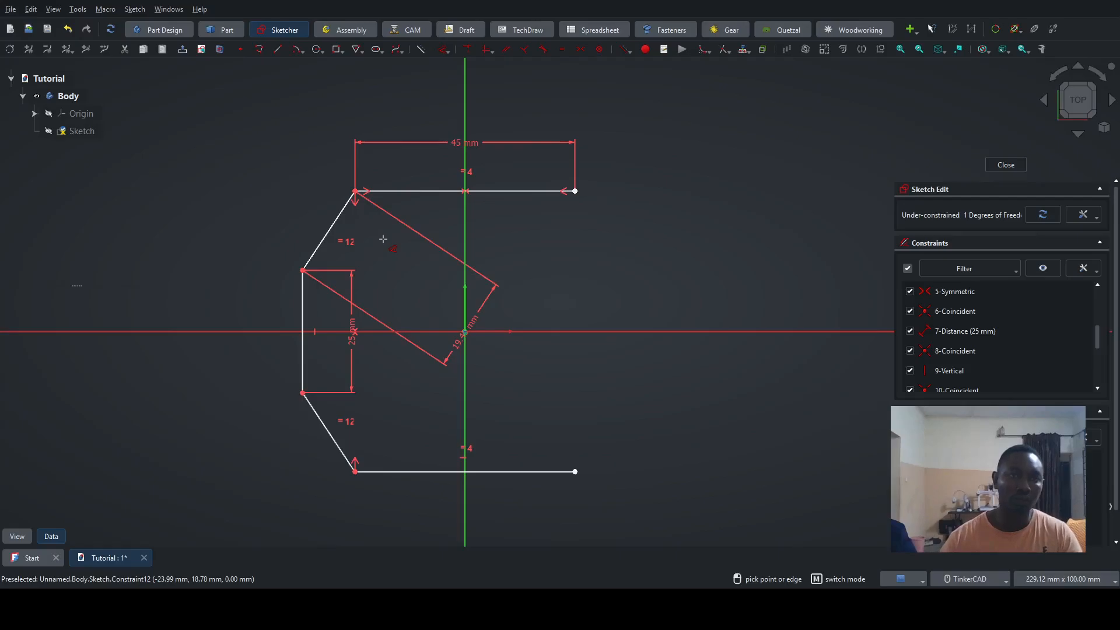
left_click(282, 187)
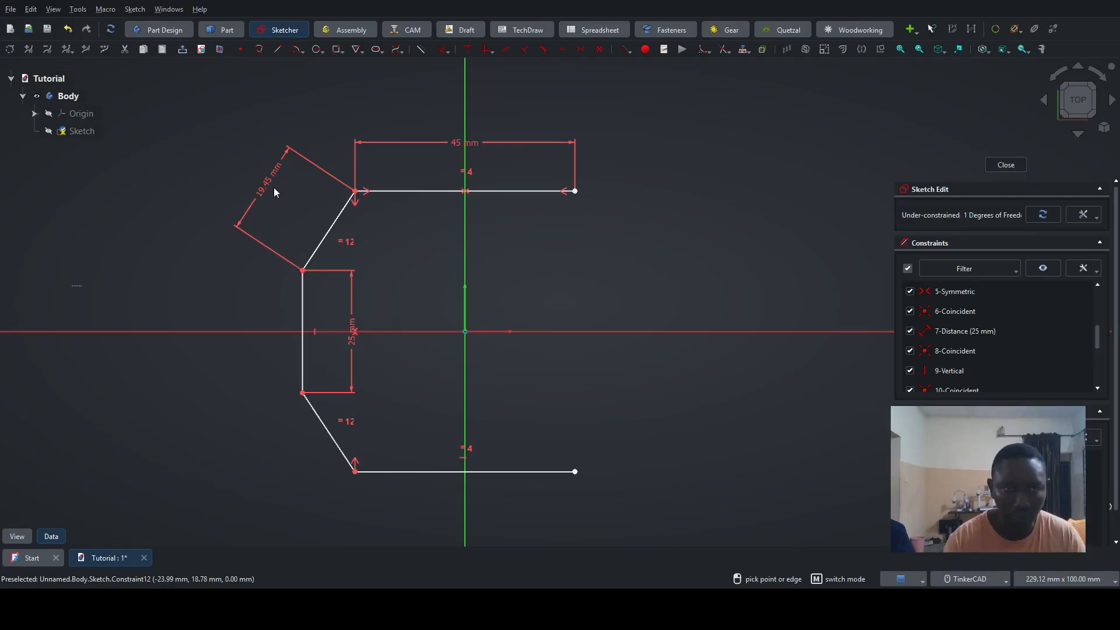
type("22")
key("Return")
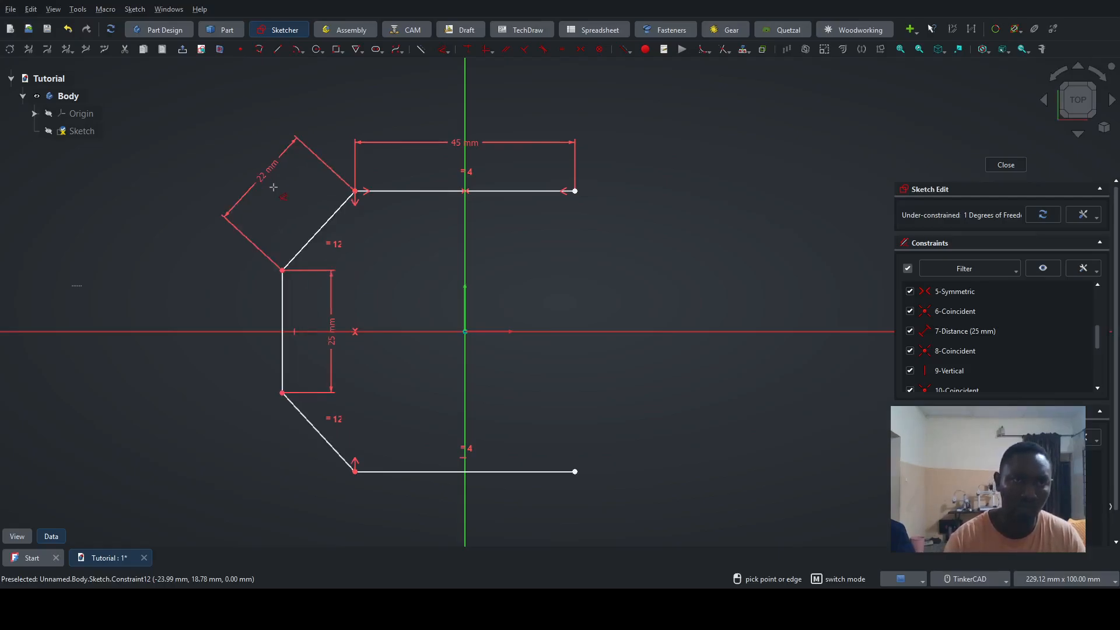
key("Escape")
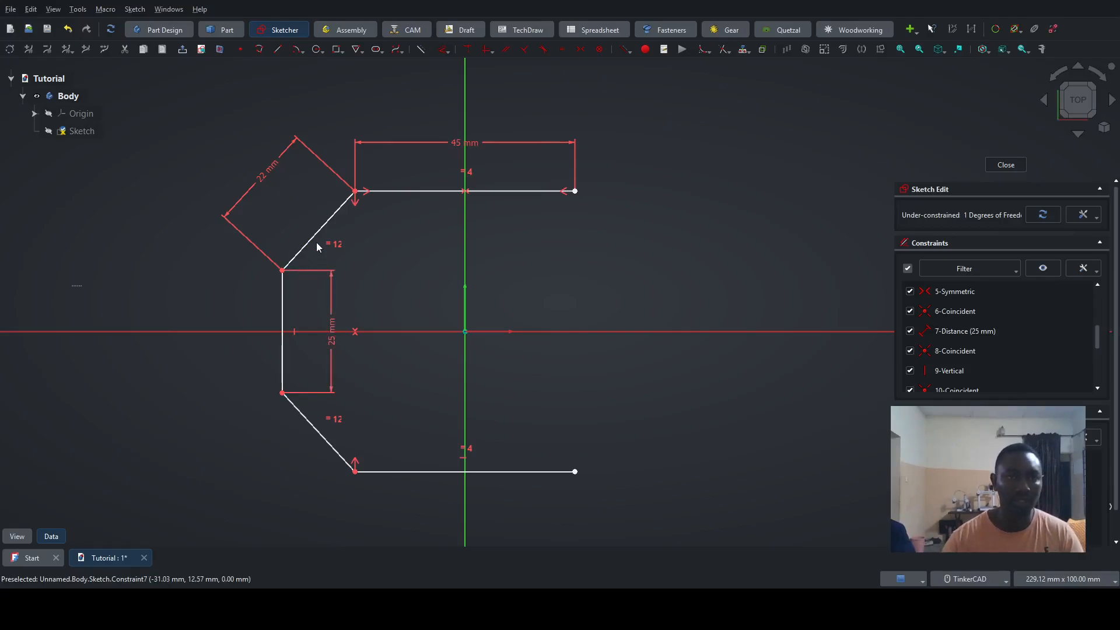
Step: Reposition the 25 mm dimension outside the profile and move the lower line to about 28 mm below the horizontal axis
left_click(313, 433)
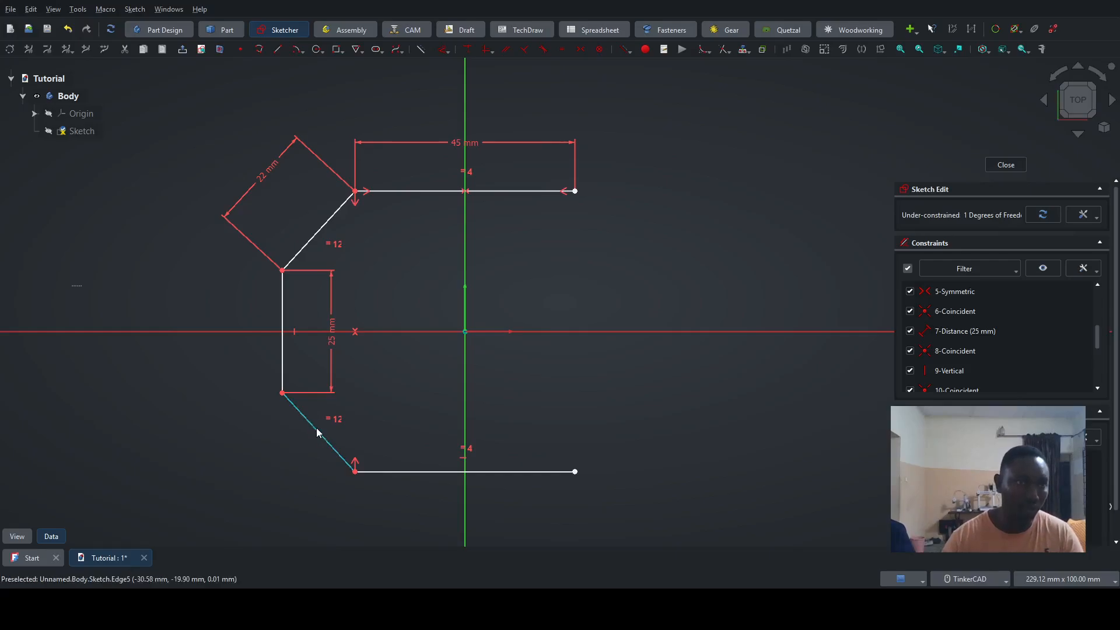
left_click_drag(330, 350, 192, 345)
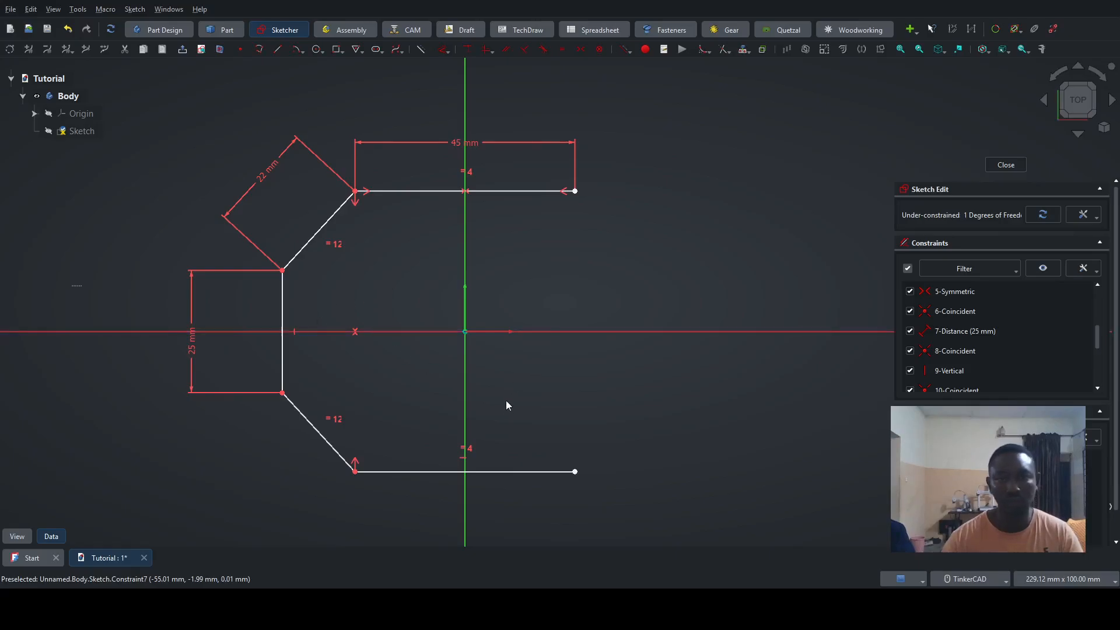
mouse_move(512, 474)
left_mouse_down()
mouse_move(522, 502)
mouse_move(532, 435)
mouse_move(537, 499)
mouse_move(542, 445)
mouse_move(555, 500)
mouse_move(558, 473)
left_mouse_up()
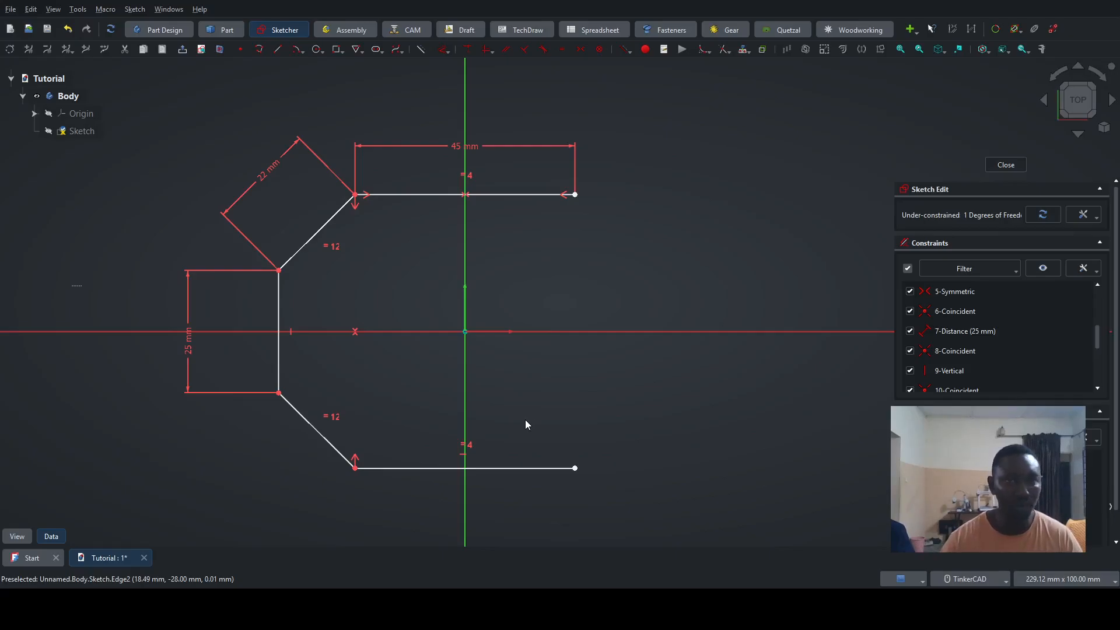
Step: Mirror the two sloping lines and the vertical side line across the vertical axis
left_click(305, 420)
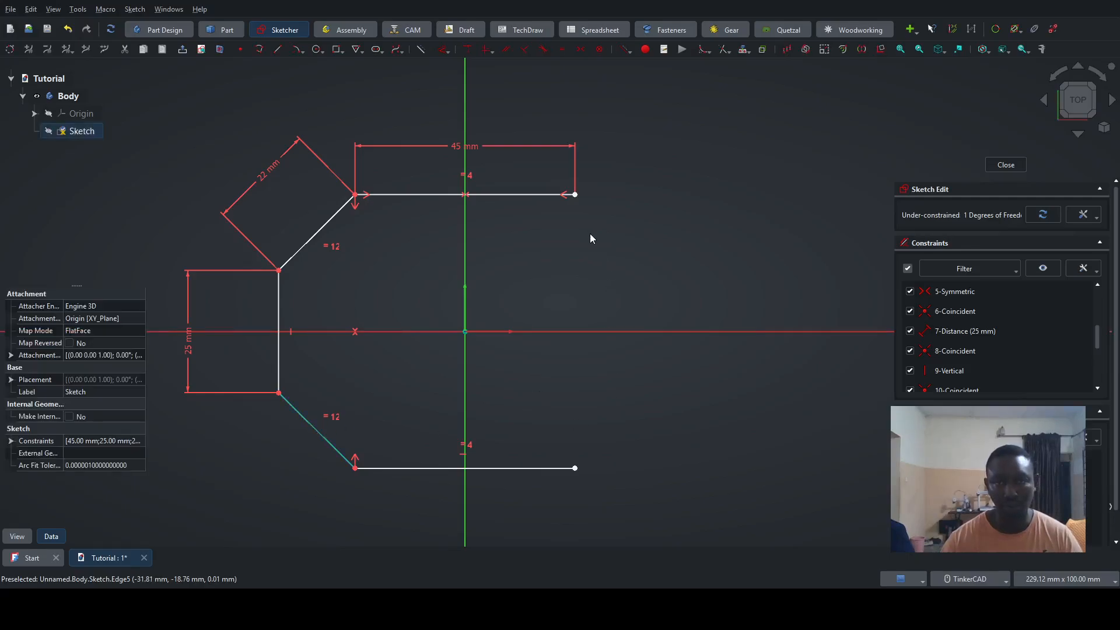
left_click(278, 361)
left_click(302, 247)
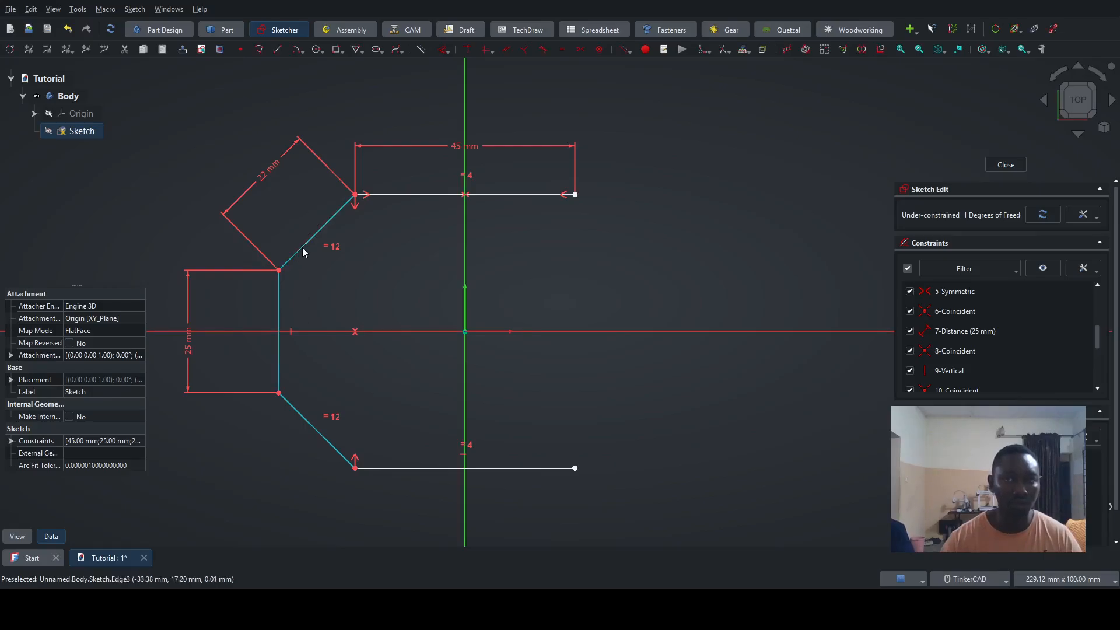
left_click(302, 248)
left_click(303, 248)
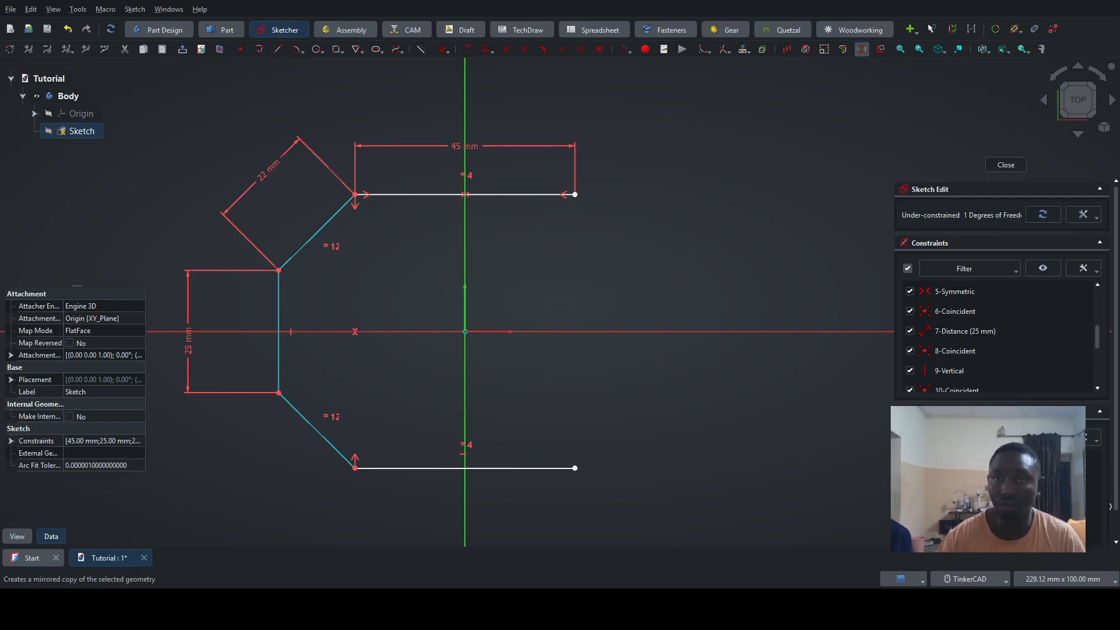
left_click(861, 49)
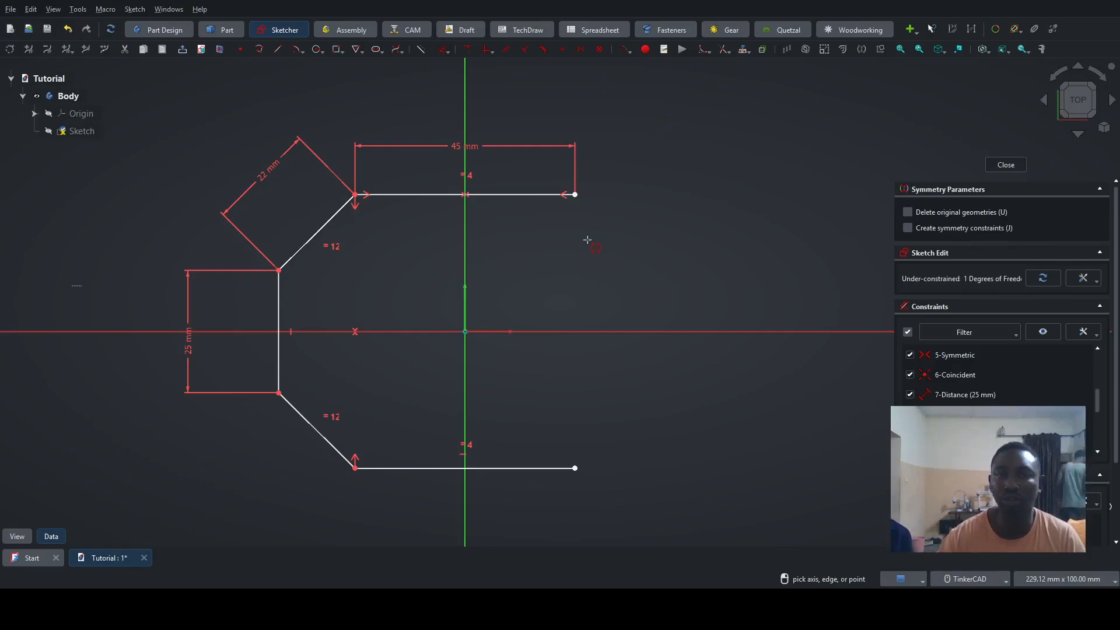
left_click(466, 255)
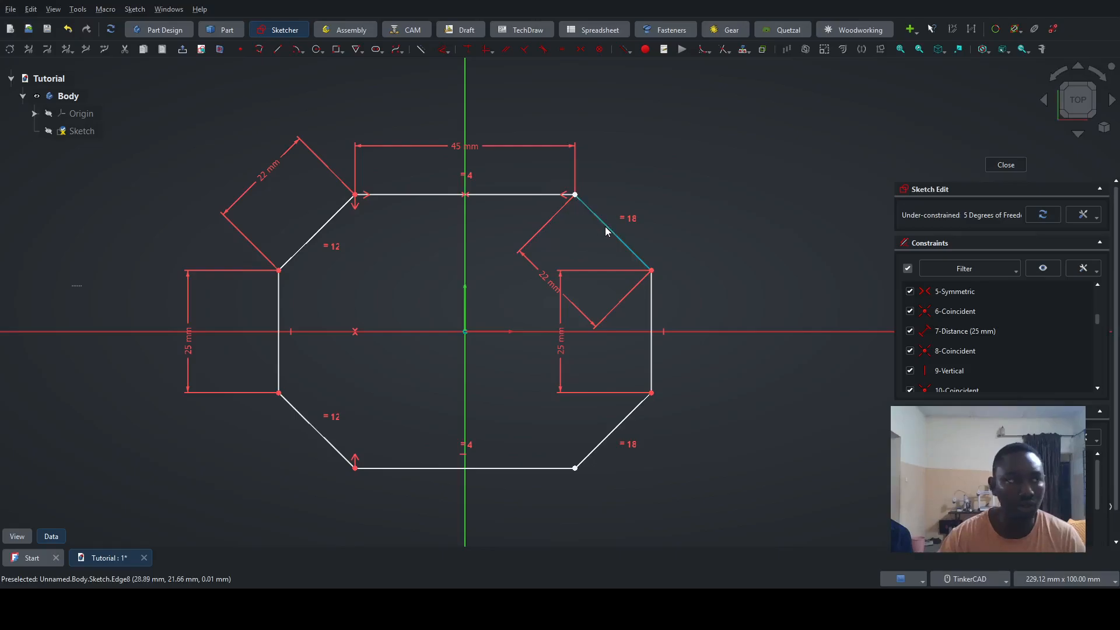
Step: Pull the mirrored upper sloping line away from the profile, and make its upper end coincident with the free end of the upper 45 mm line
left_click_drag(606, 231, 645, 230)
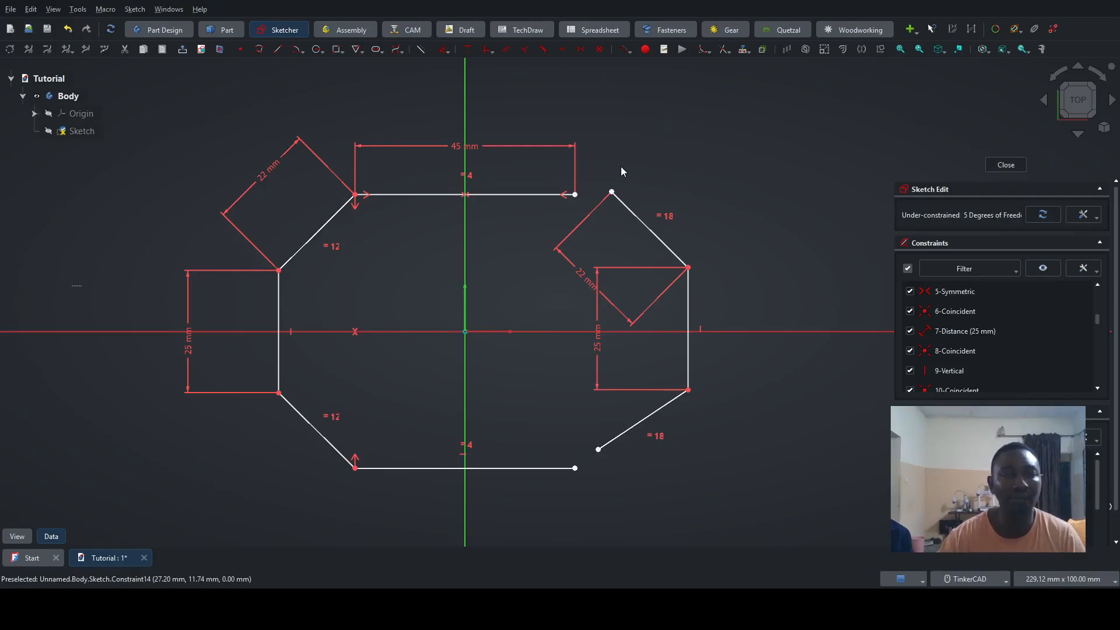
scroll(606, 198, "up", 4)
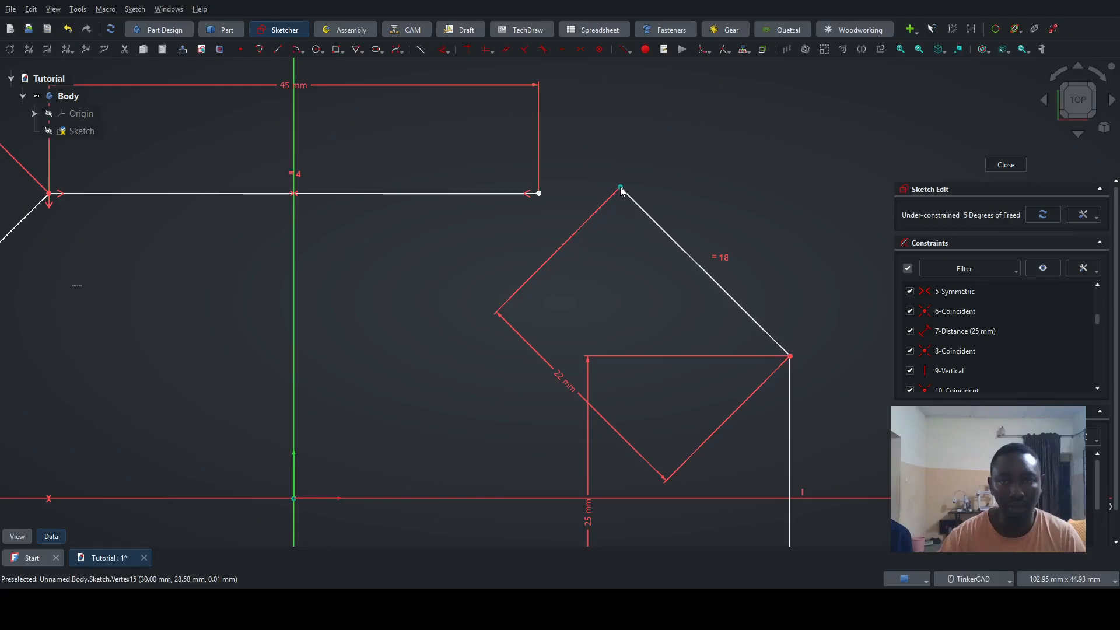
left_click(620, 189)
left_click(539, 194)
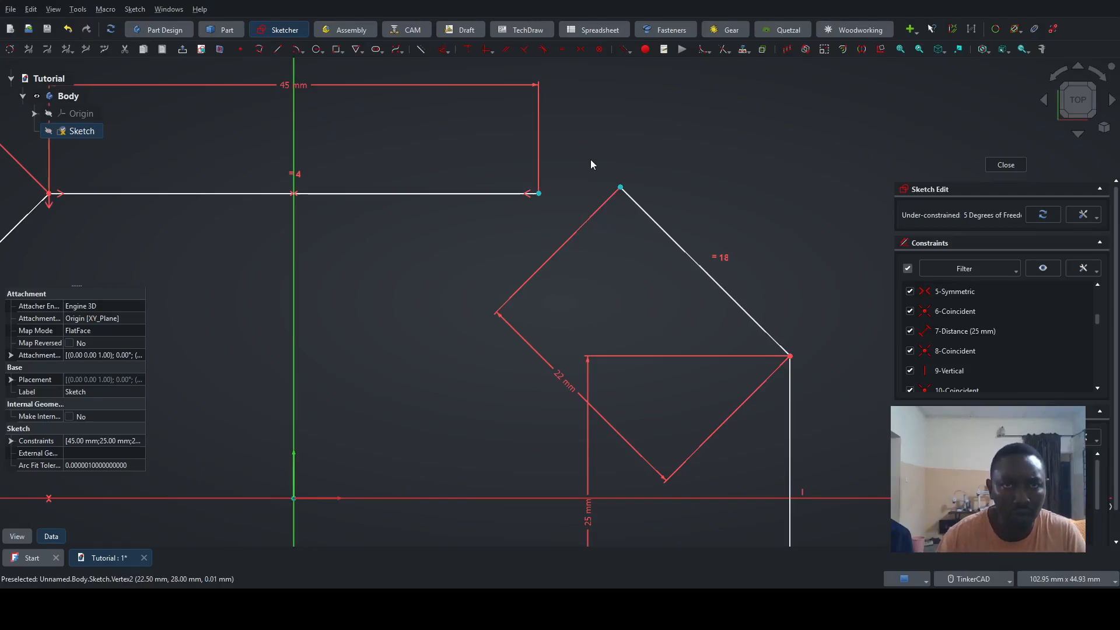
left_click(468, 51)
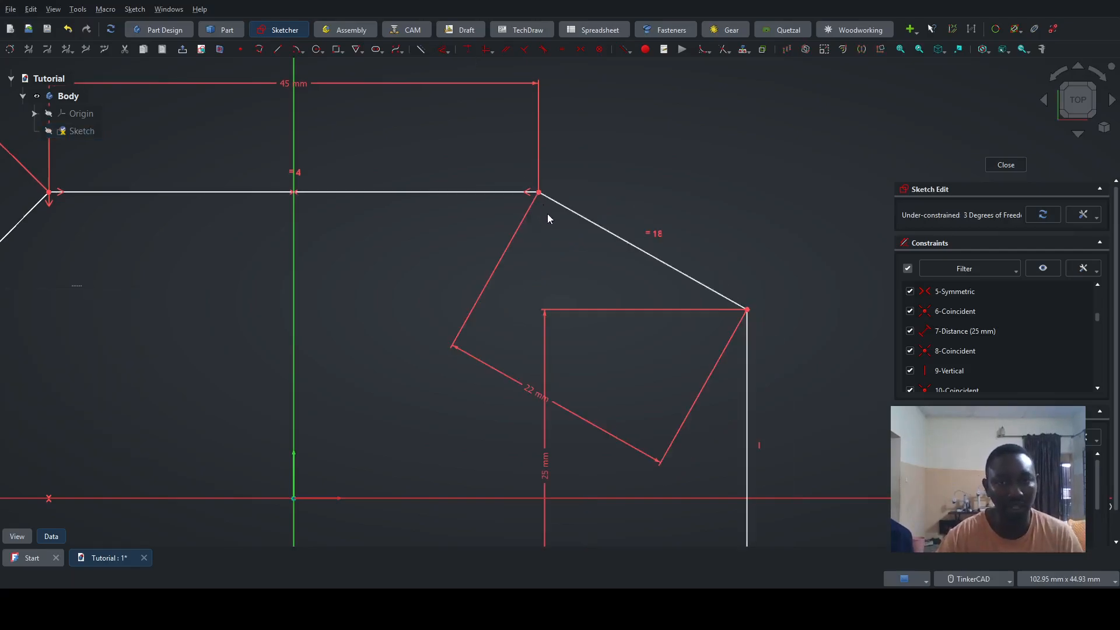
Step: Make the free end of the mirrored lower sloping line coincident with the free end of the lower horizontal line to close the profile
scroll(547, 213, "down", 5)
scroll(599, 390, "up", 3)
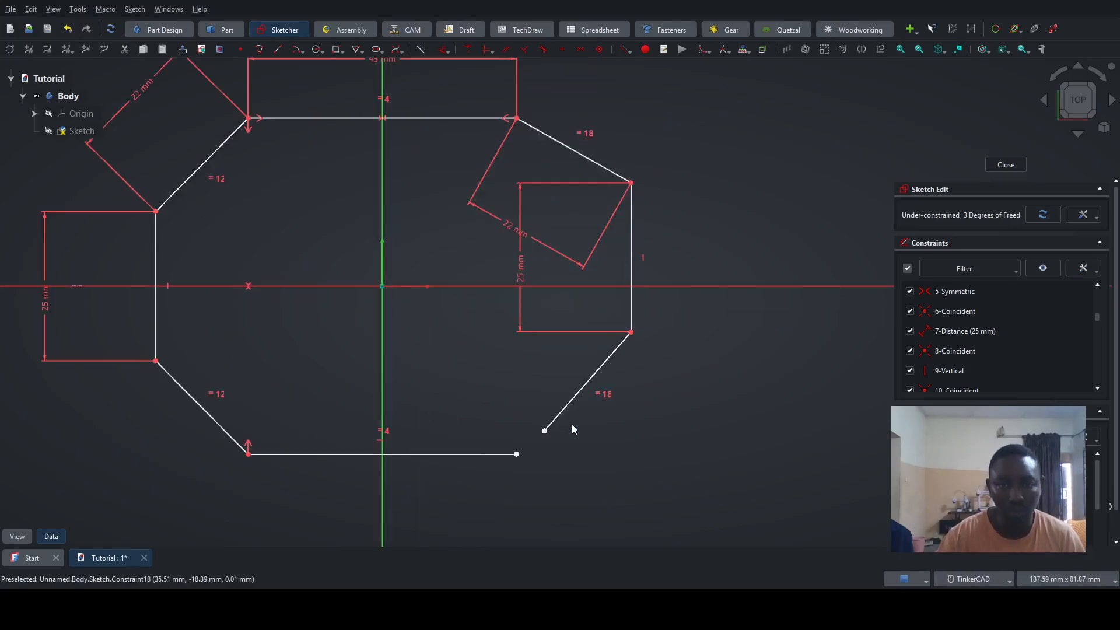
mouse_move(560, 416)
left_mouse_down()
mouse_move(572, 418)
mouse_move(561, 396)
mouse_move(561, 410)
left_mouse_up()
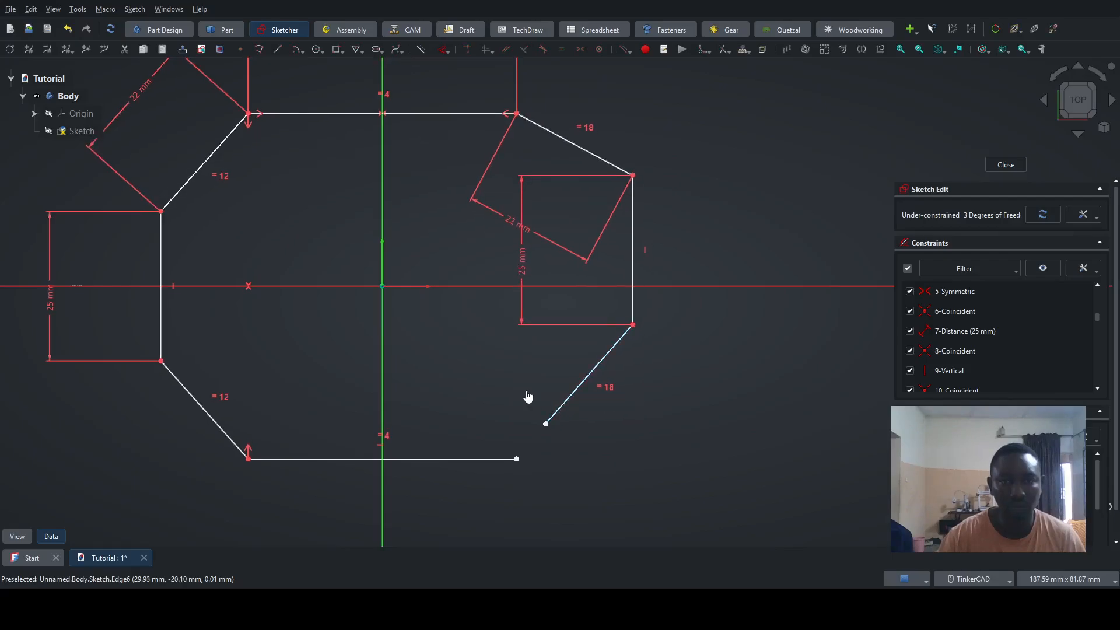
left_click(545, 424)
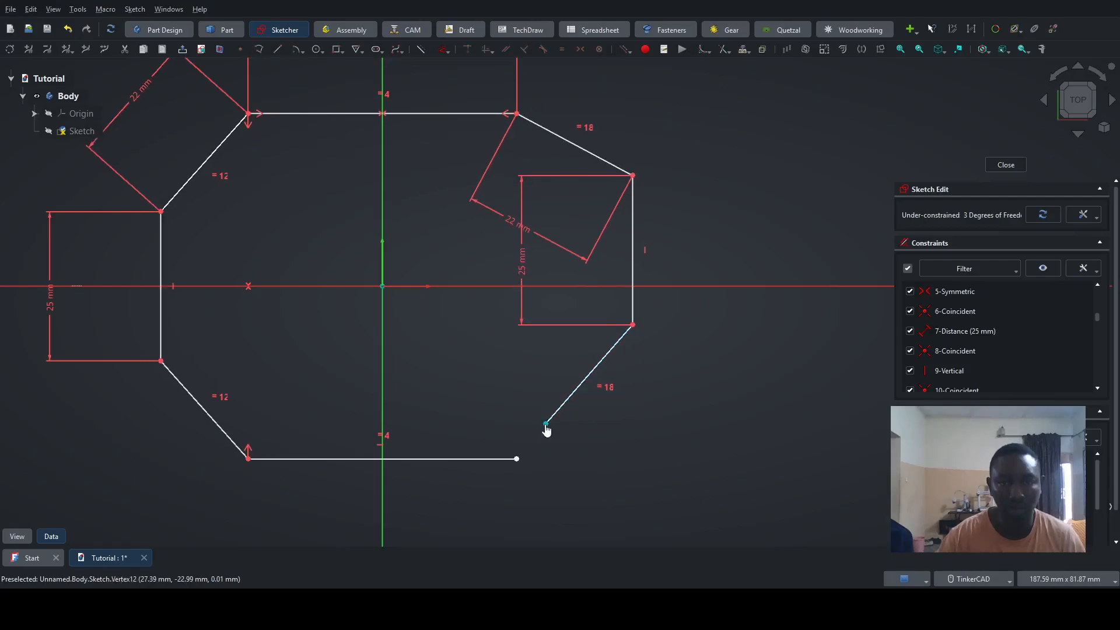
left_click(516, 460)
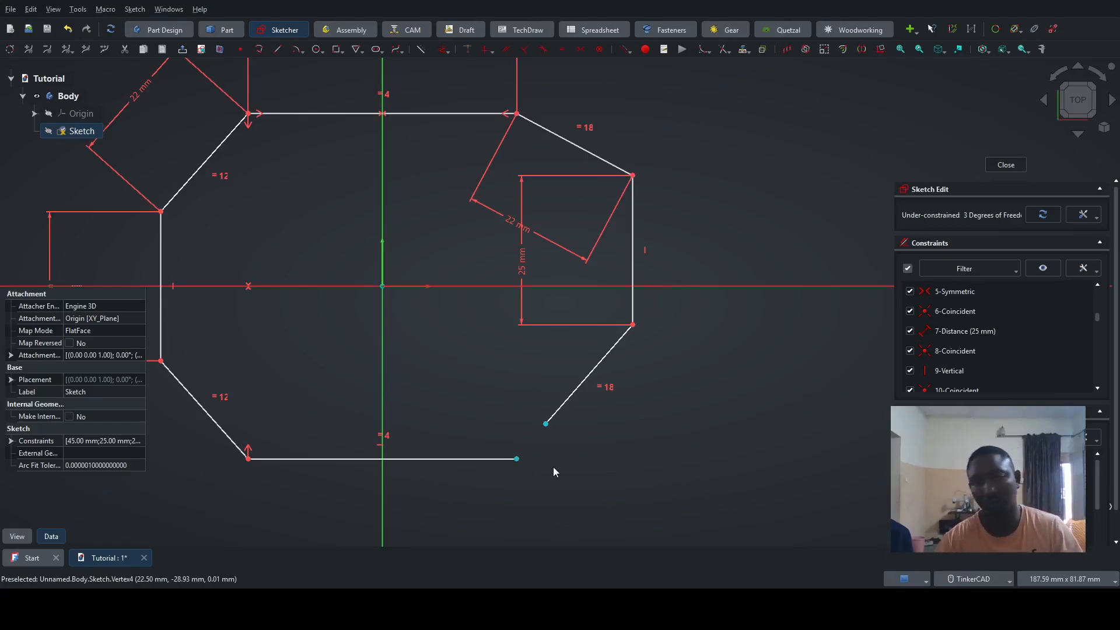
key("c")
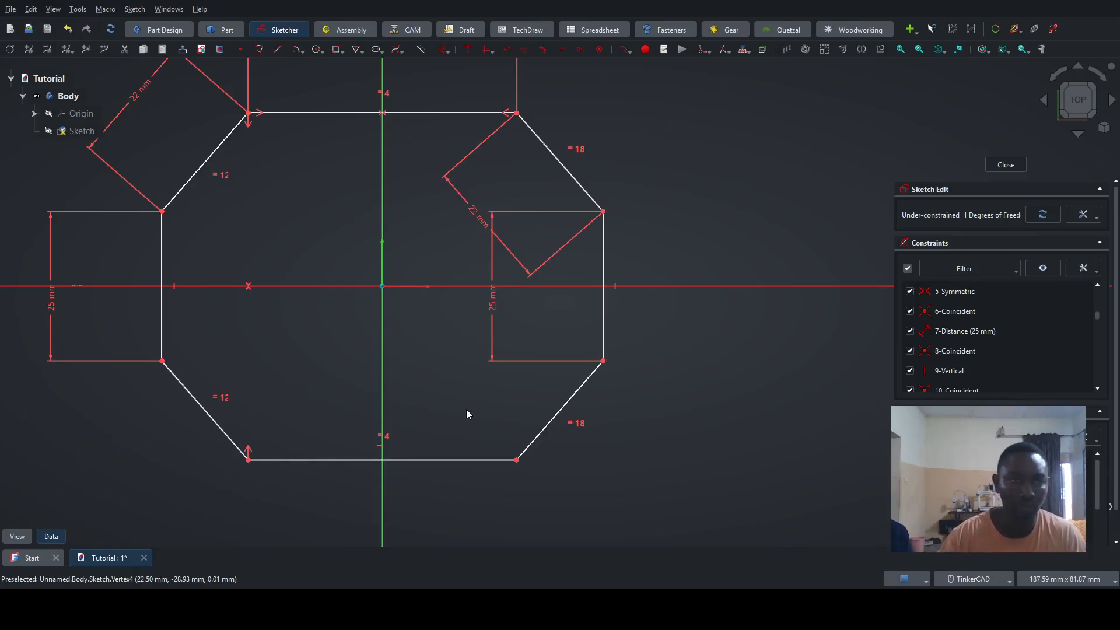
scroll(467, 414, "down", 1)
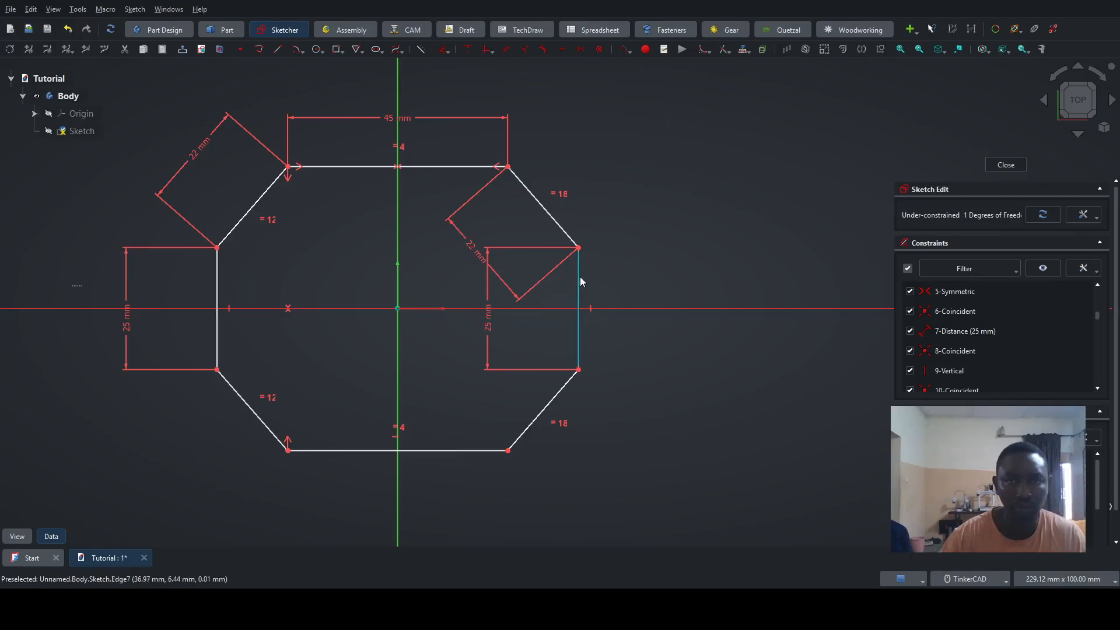
Step: Reposition the mirrored side's 25 mm and 22 mm dimensions outside the profile
mouse_move(579, 276)
left_mouse_down()
mouse_move(589, 280)
mouse_move(581, 284)
left_mouse_up()
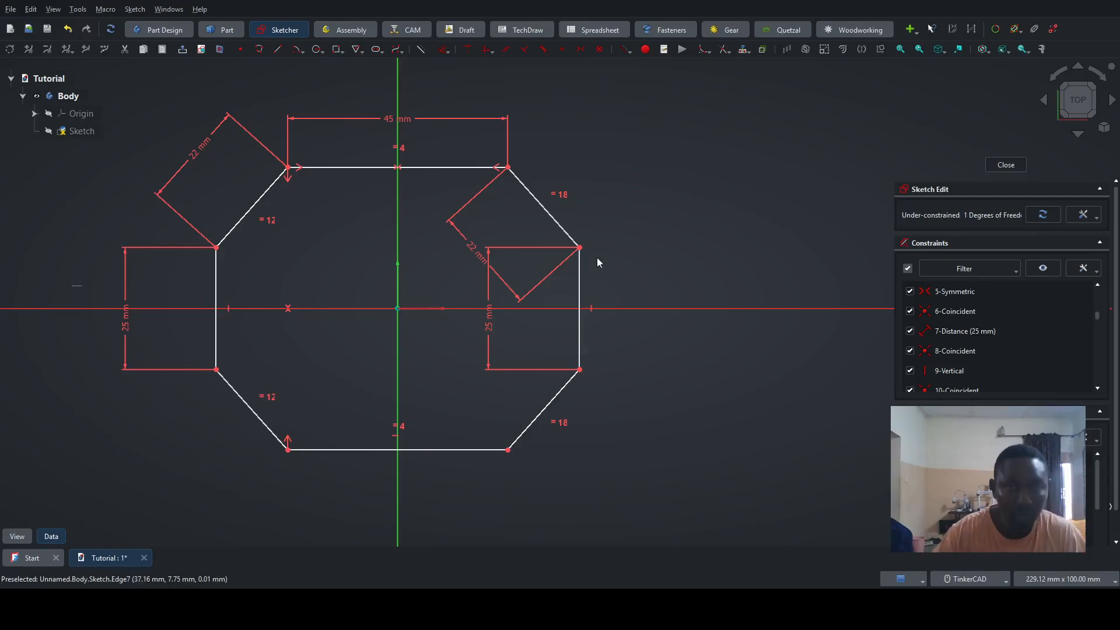
scroll(541, 341, "up", 1)
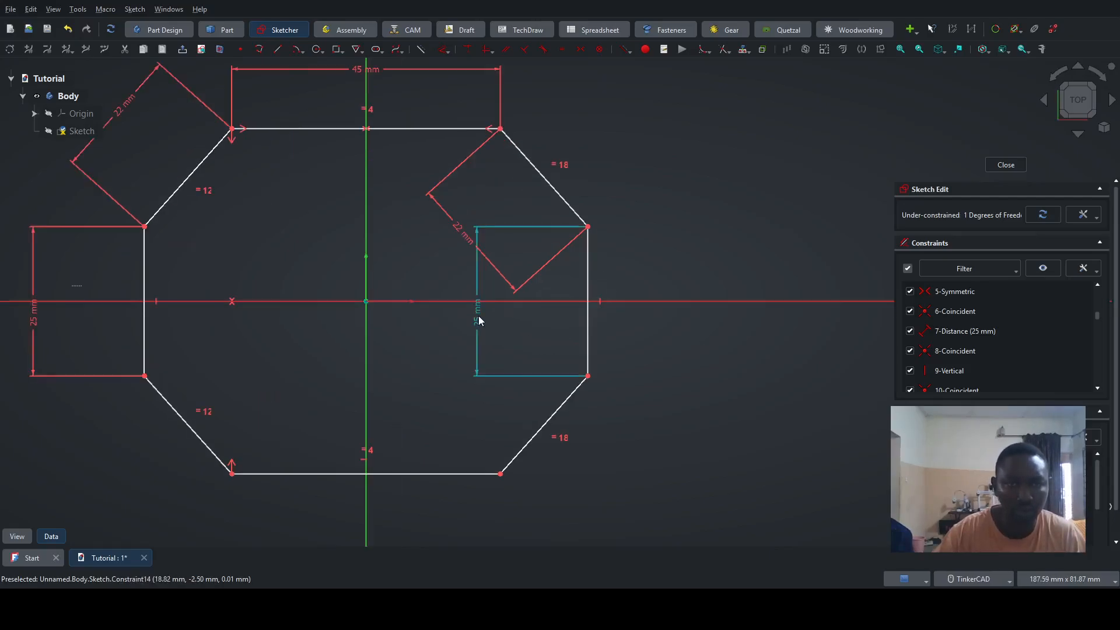
left_click_drag(480, 320, 655, 338)
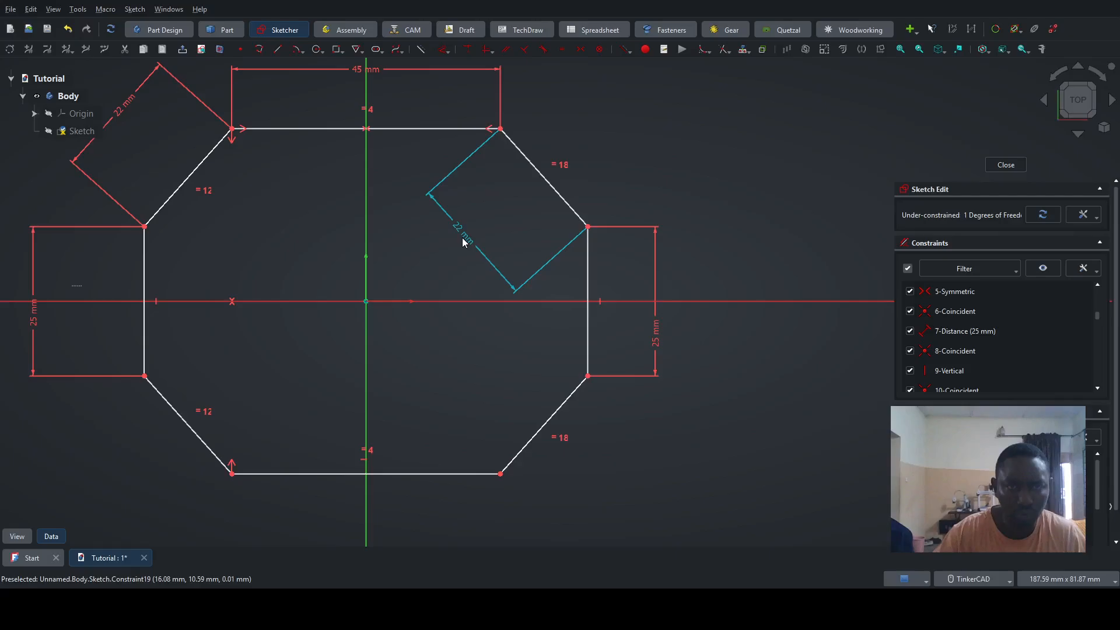
left_click_drag(463, 240, 609, 143)
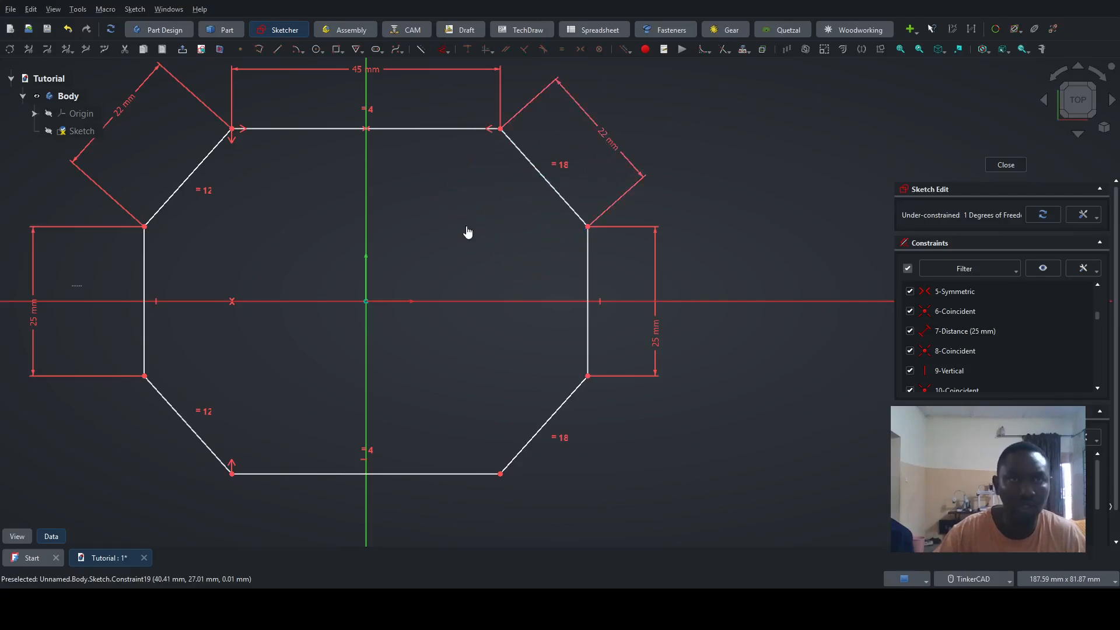
Step: Try to make the upper ends of the two vertical sides symmetric about the vertical axis, and undo the constraint
scroll(446, 226, "down", 2)
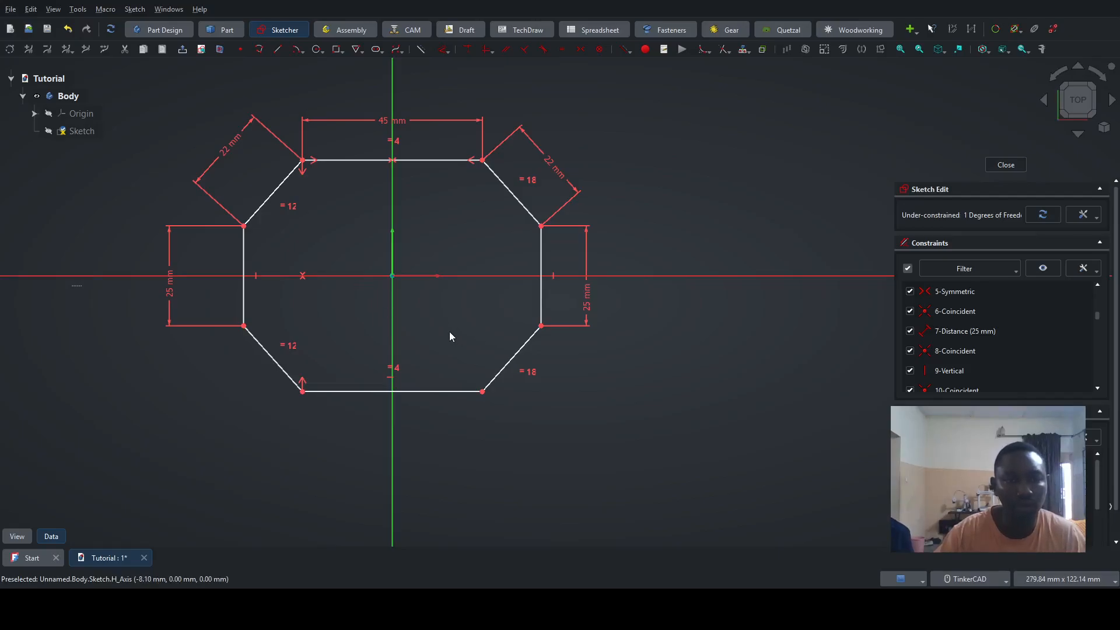
scroll(450, 332, "up", 1)
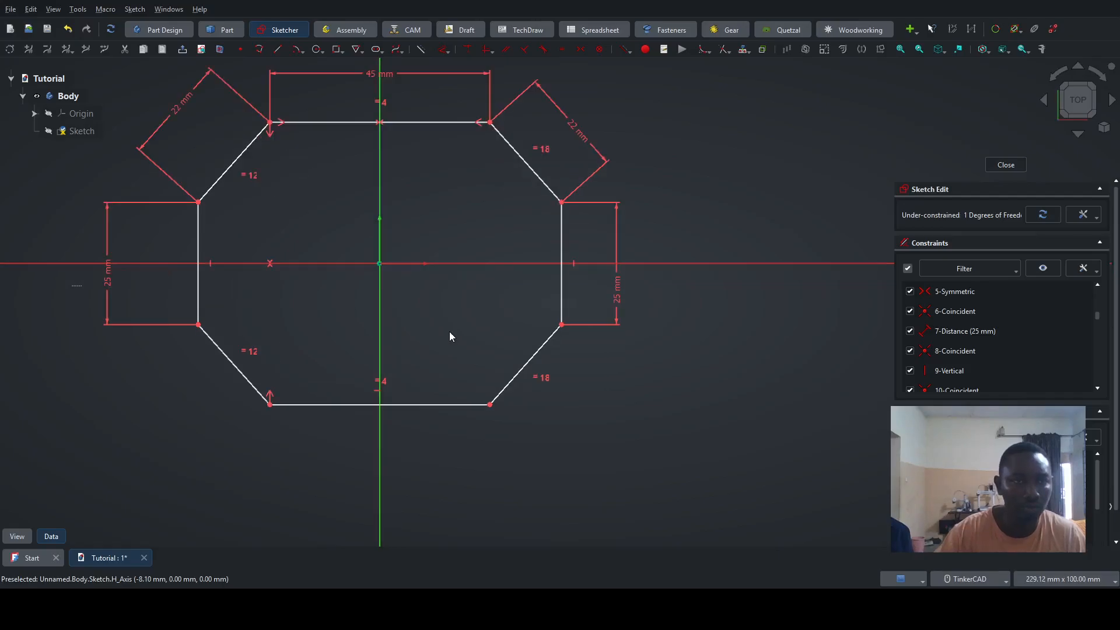
scroll(449, 337, "down", 1)
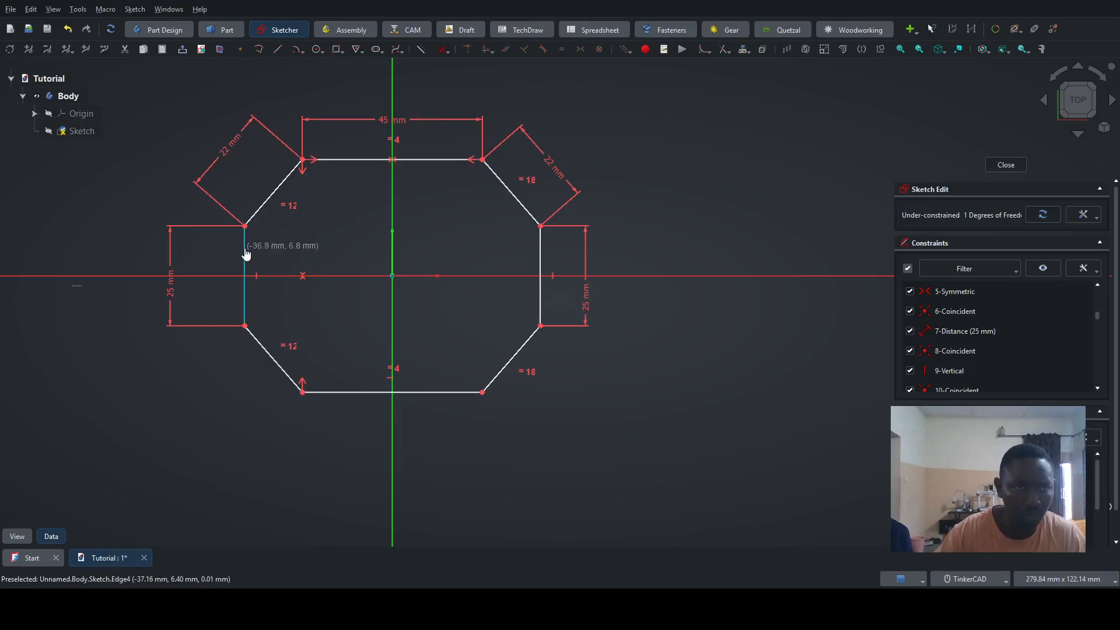
left_click_drag(246, 258, 244, 261)
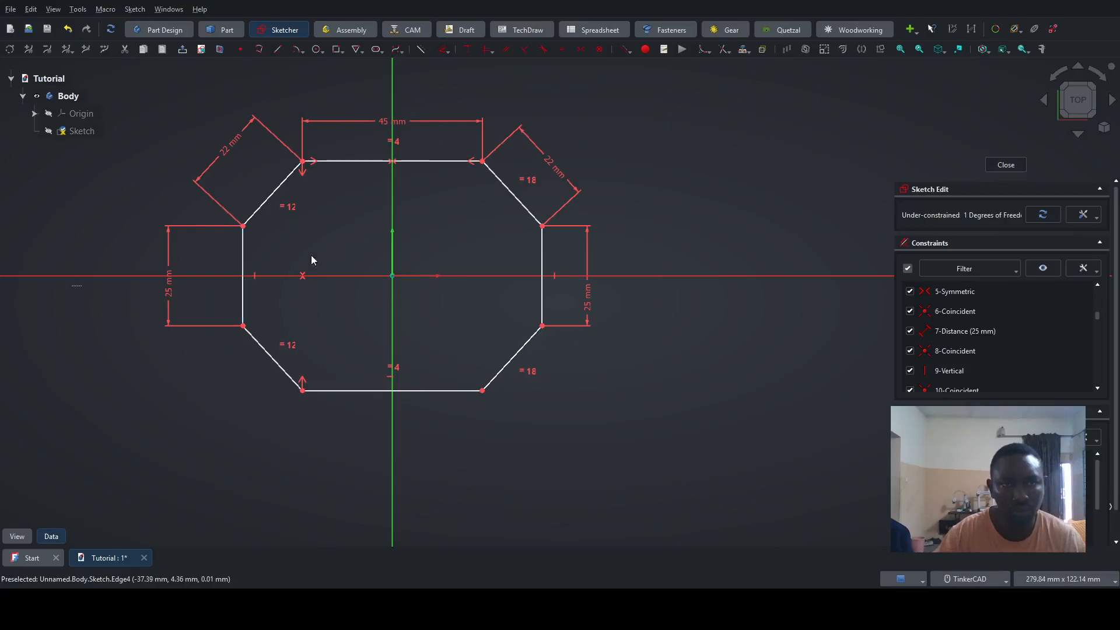
left_click(243, 225)
left_click(397, 213)
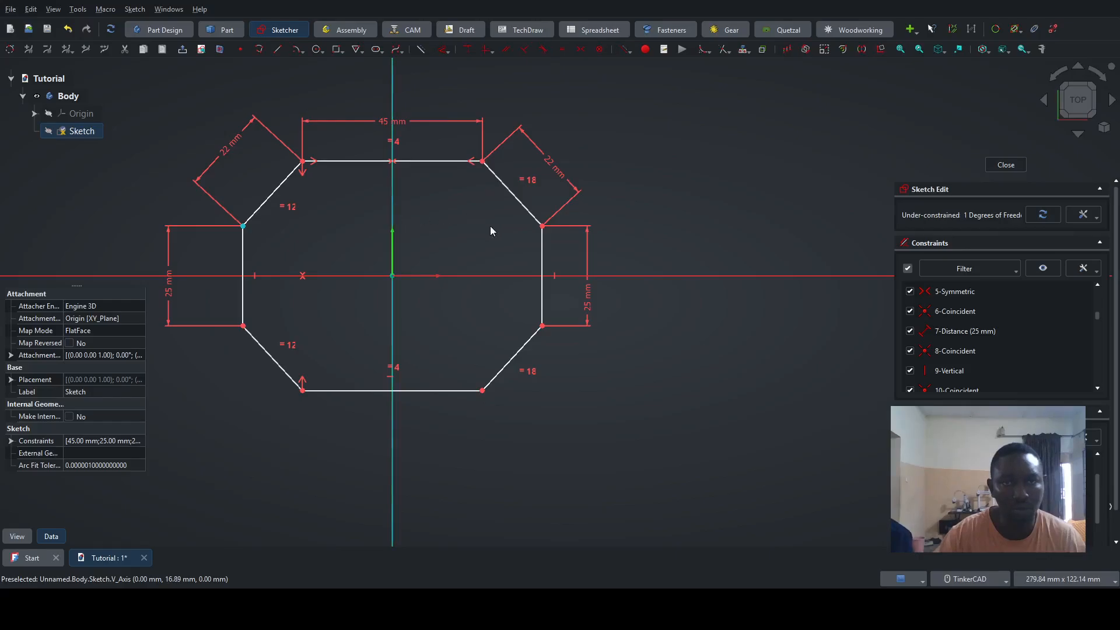
left_click(541, 228)
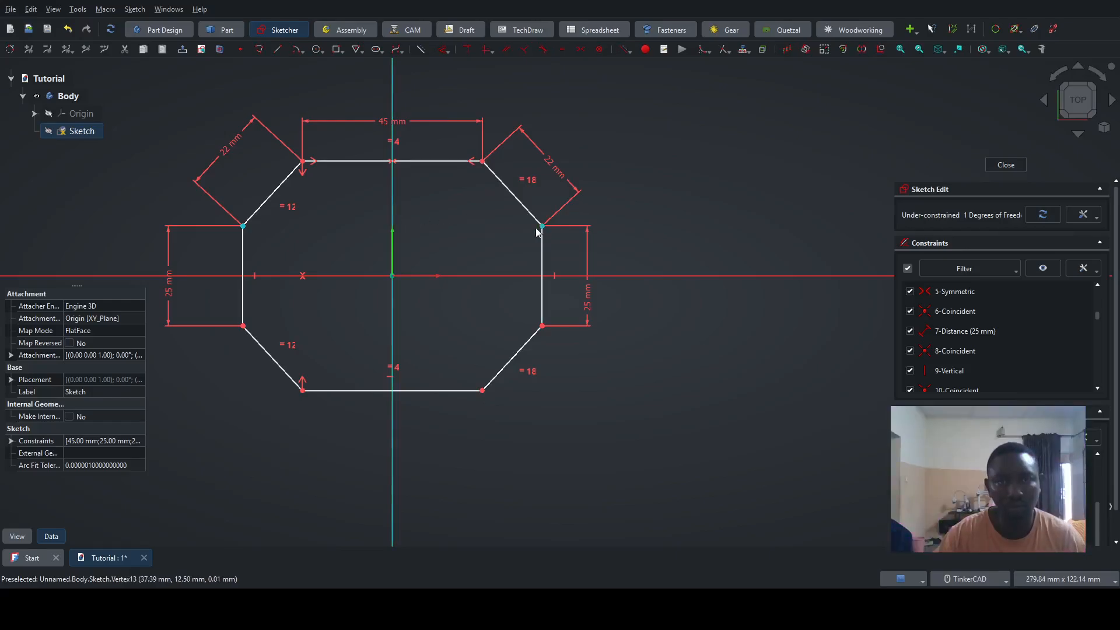
key("s")
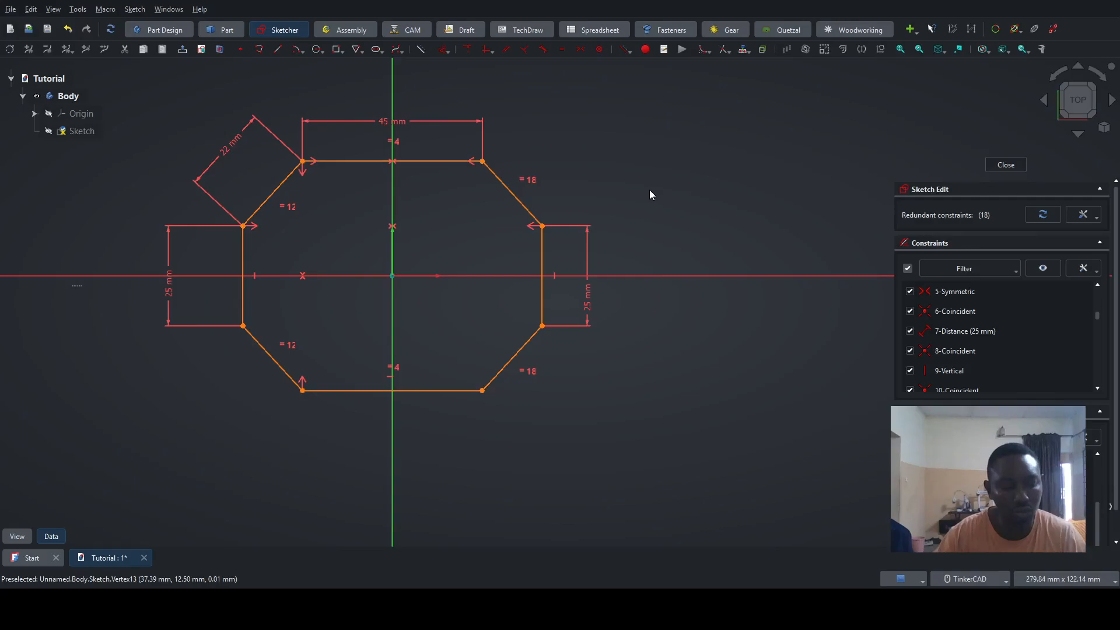
key("ctrl+z")
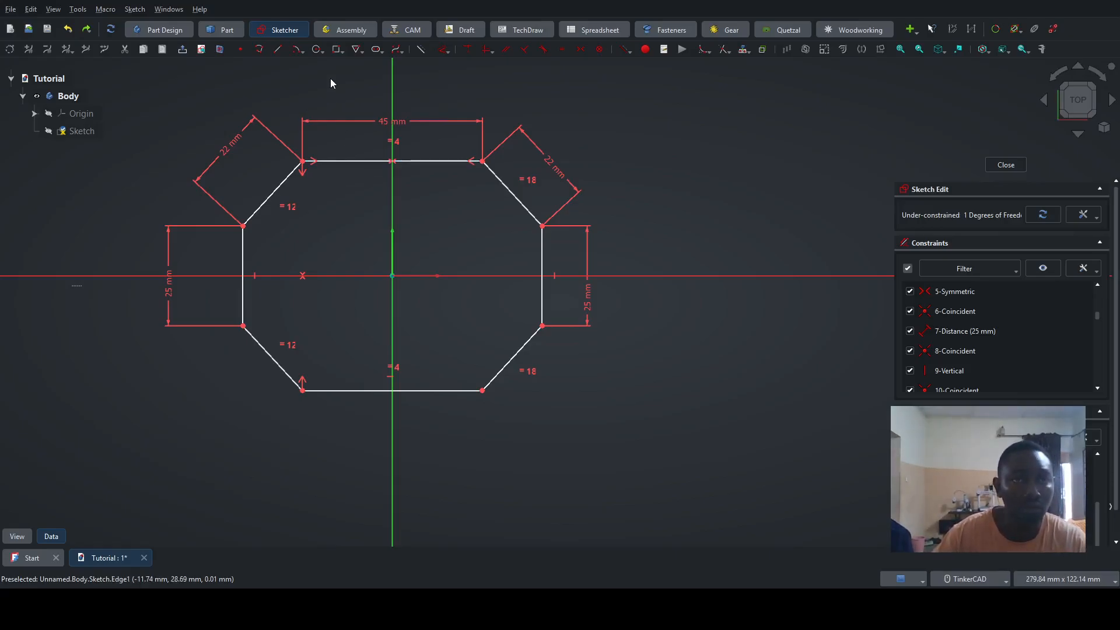
Step: Sketch a vertical slot inside the octagon, left of the vertical axis, with arc centres about 26 mm apart and a radius of about 4.7 mm
left_click(379, 50)
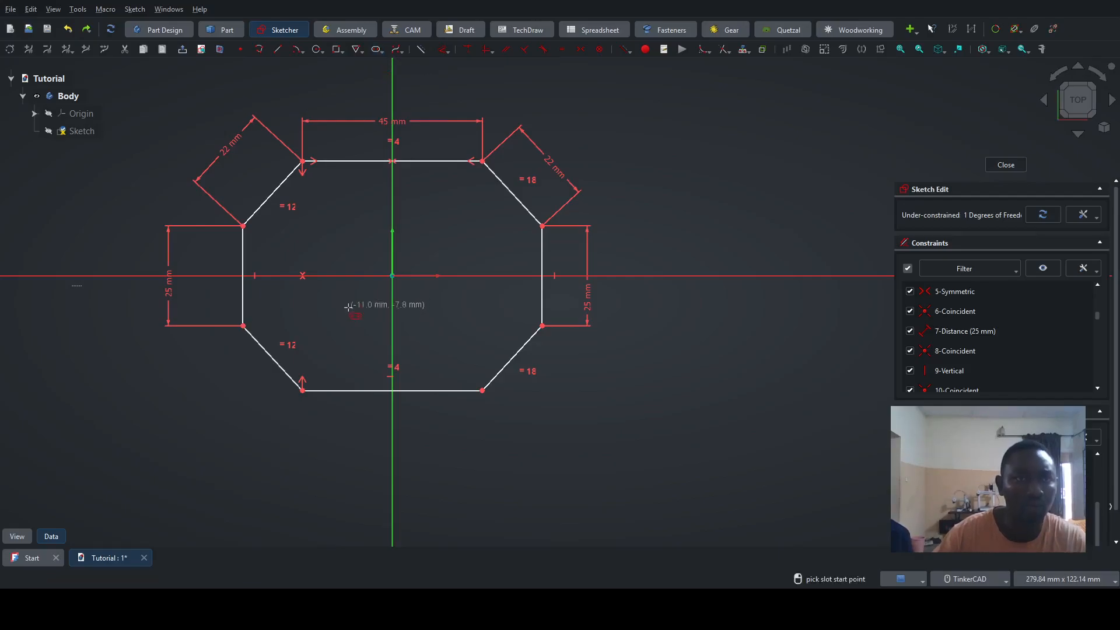
left_click(328, 217)
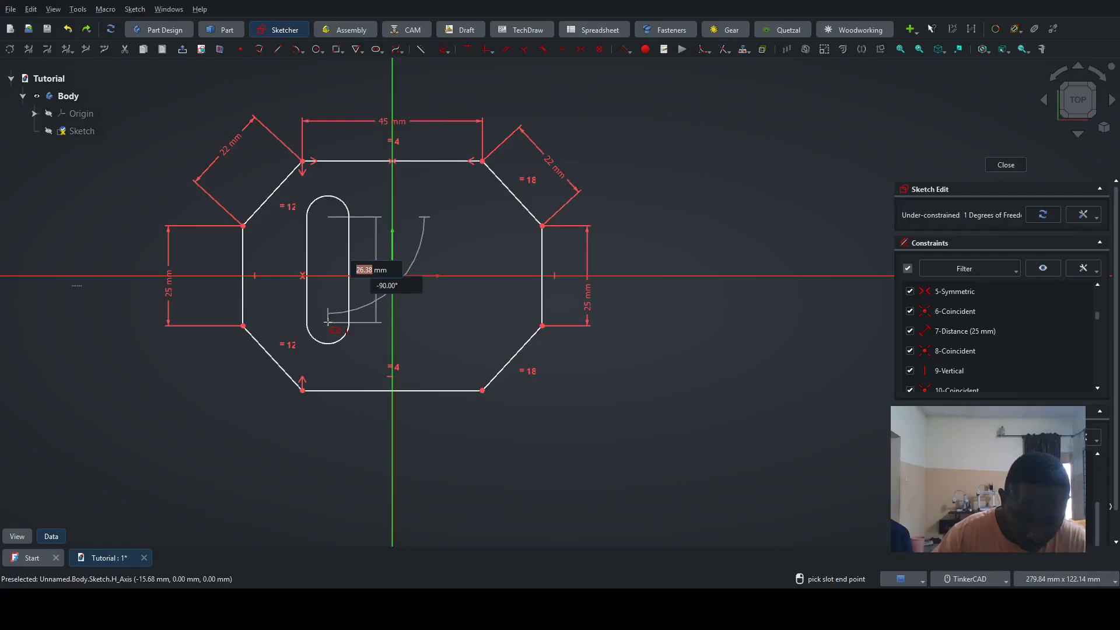
left_click(328, 322)
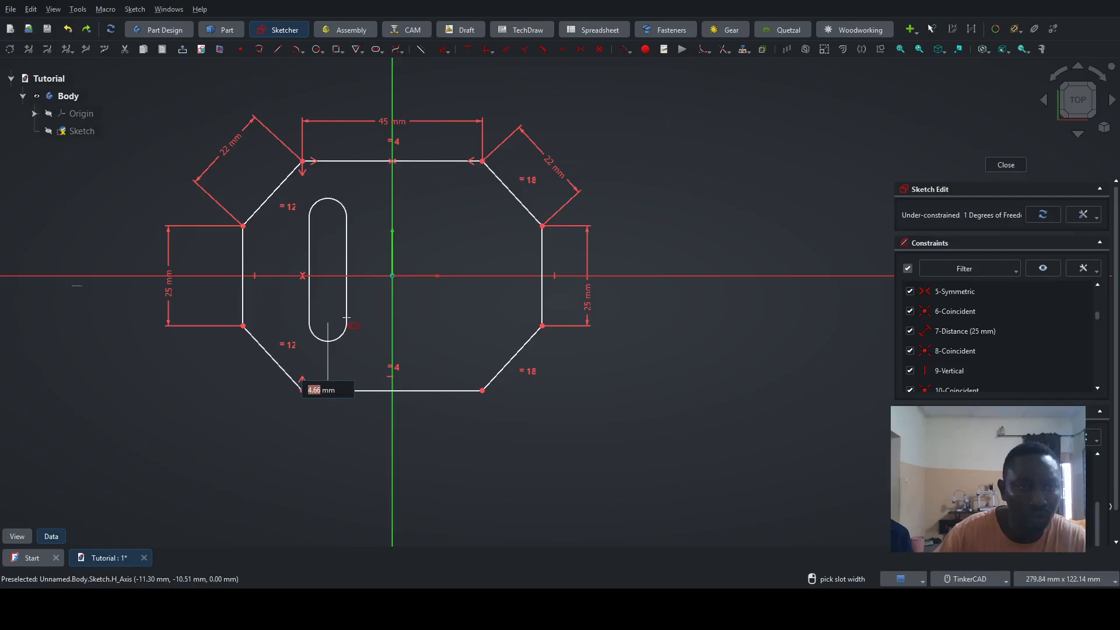
left_click(347, 318)
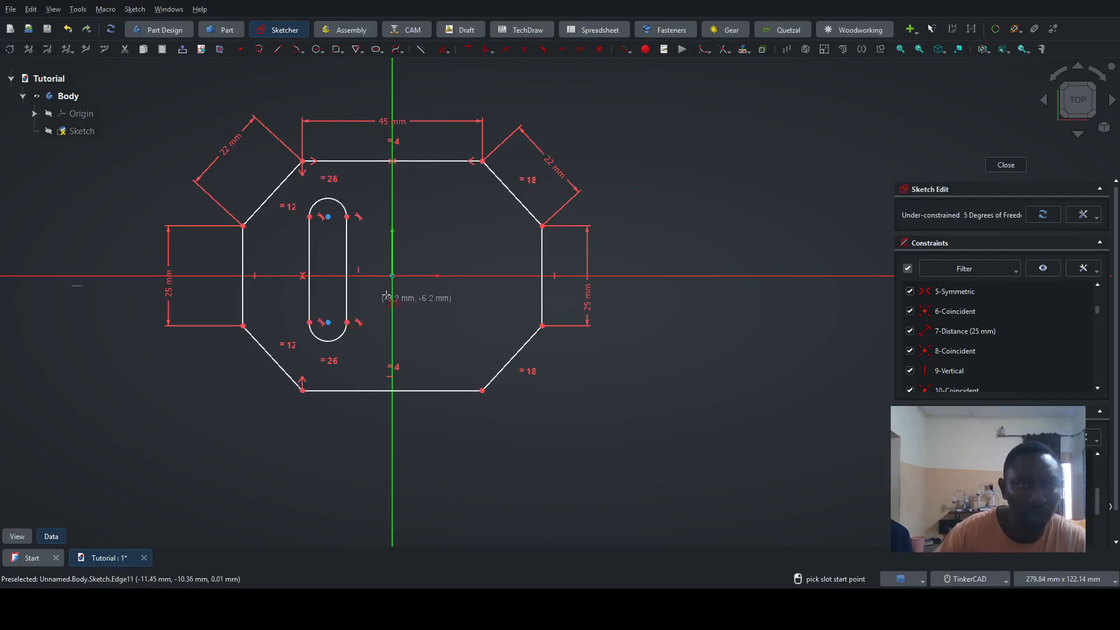
Step: Sketch a second vertical slot right of the vertical axis with arc centres about 27 mm apart, and leave the Slot tool
left_click(450, 207)
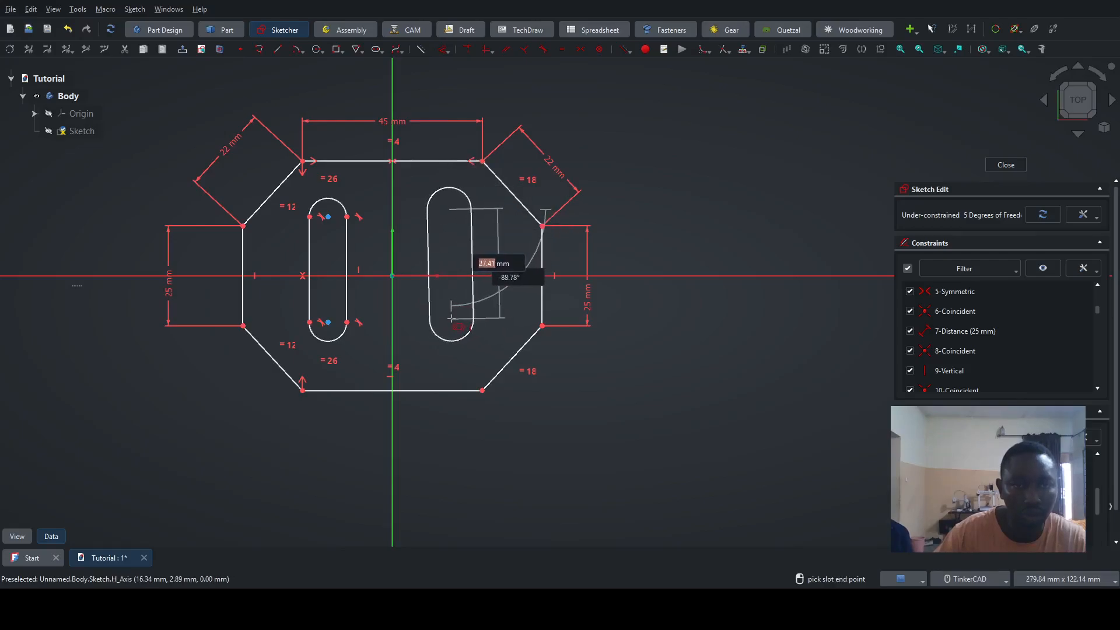
left_click(450, 315)
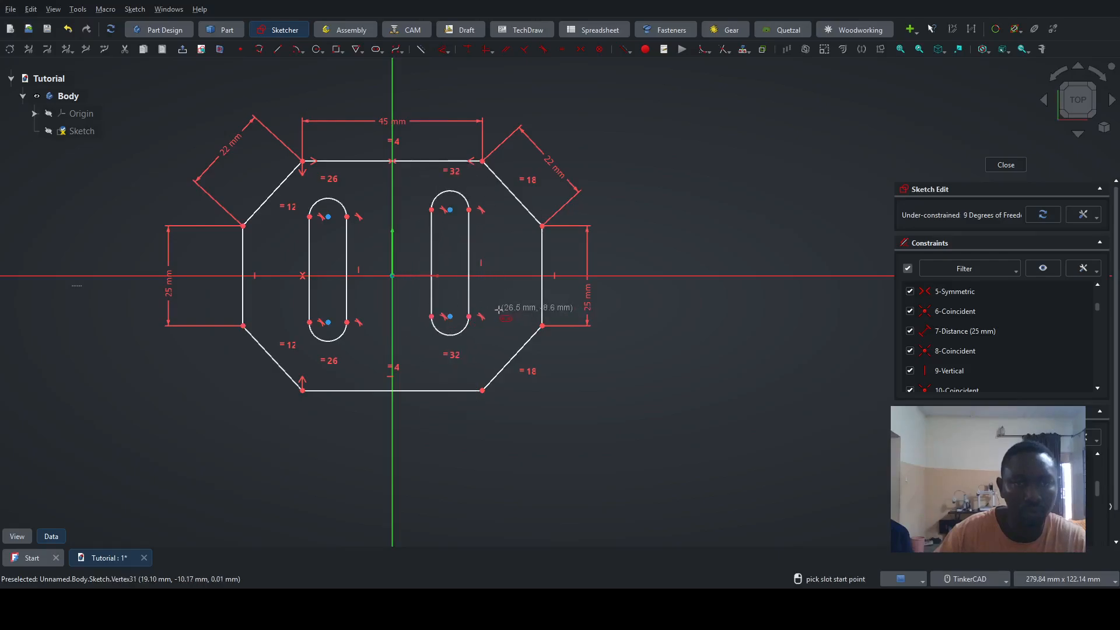
key("Escape")
Step: Inspect the vertical constraints on the two slots
scroll(433, 320, "up", 3)
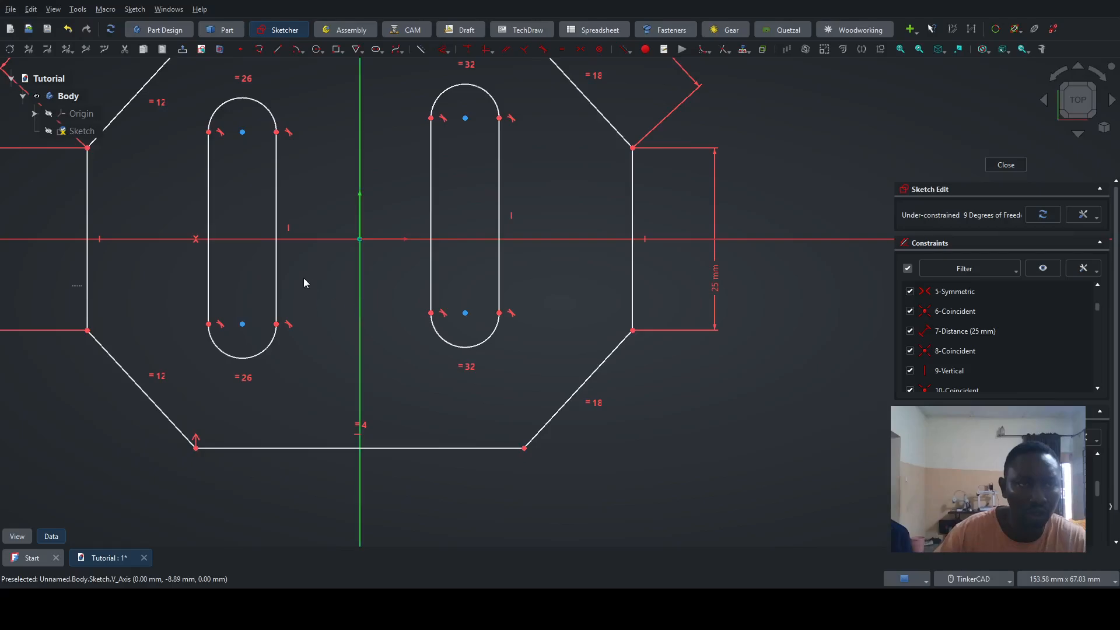
left_click(288, 228)
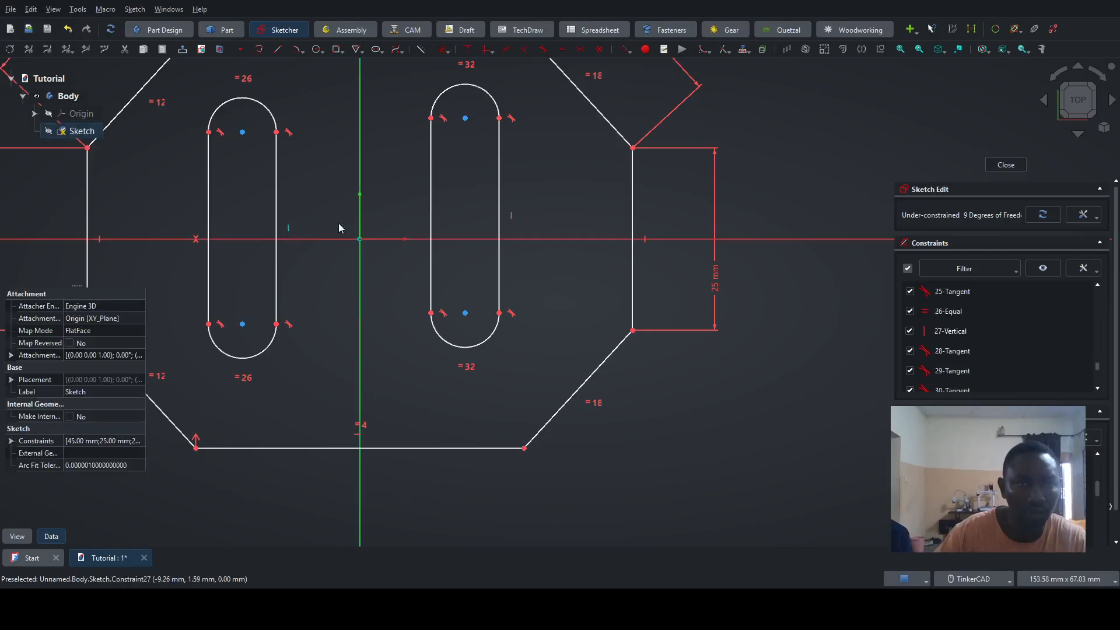
left_click(511, 216)
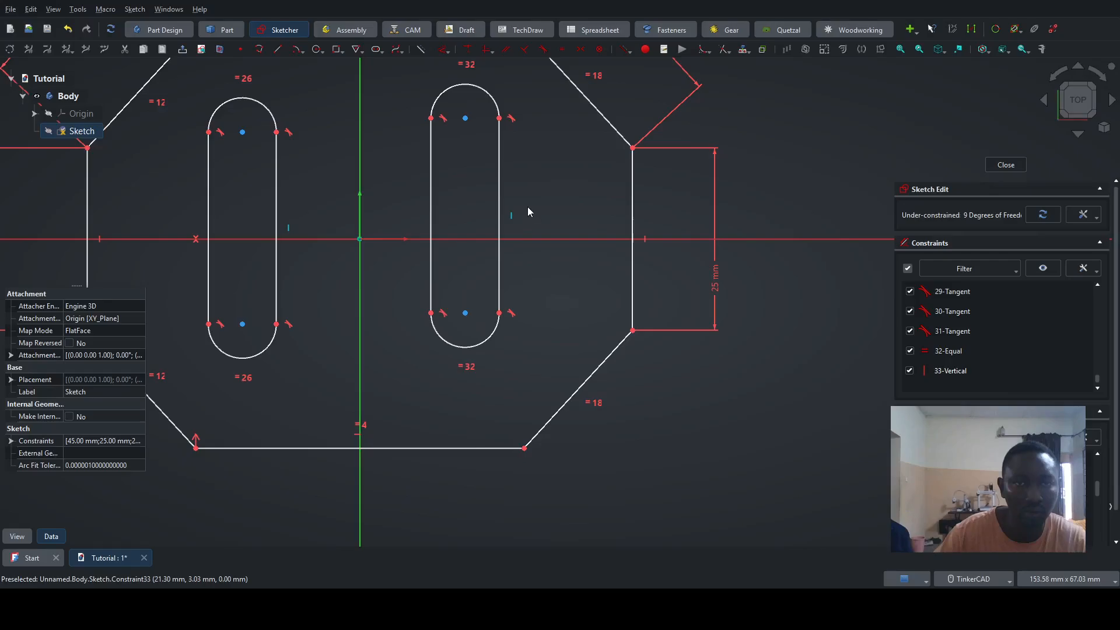
left_click(540, 187)
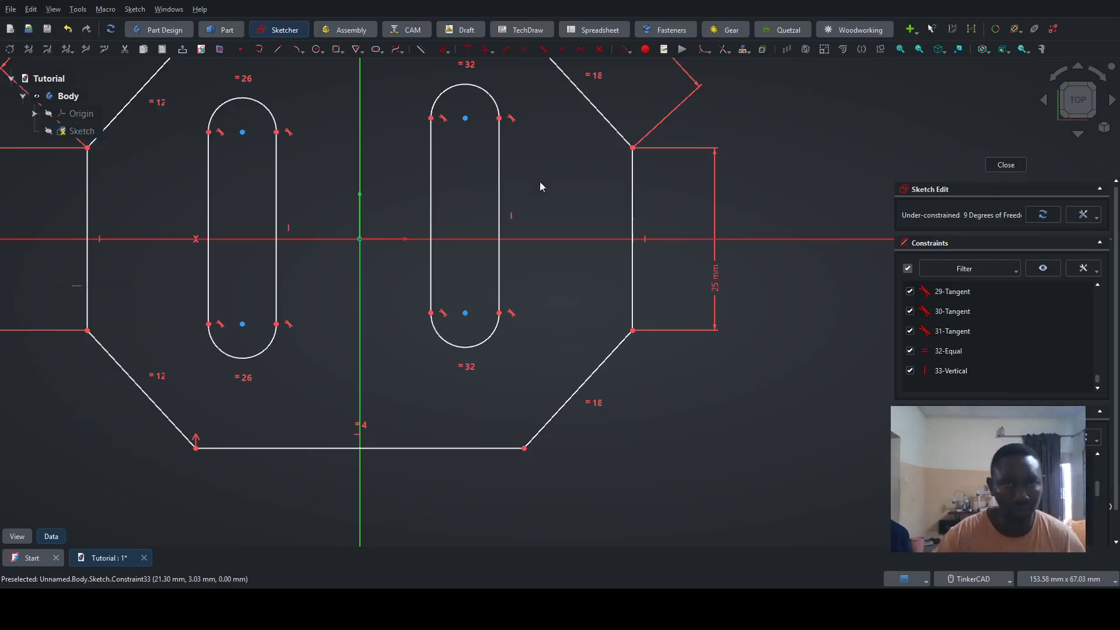
Step: Constrain the upper arcs of the two slots to equal radius
scroll(463, 194, "down", 1)
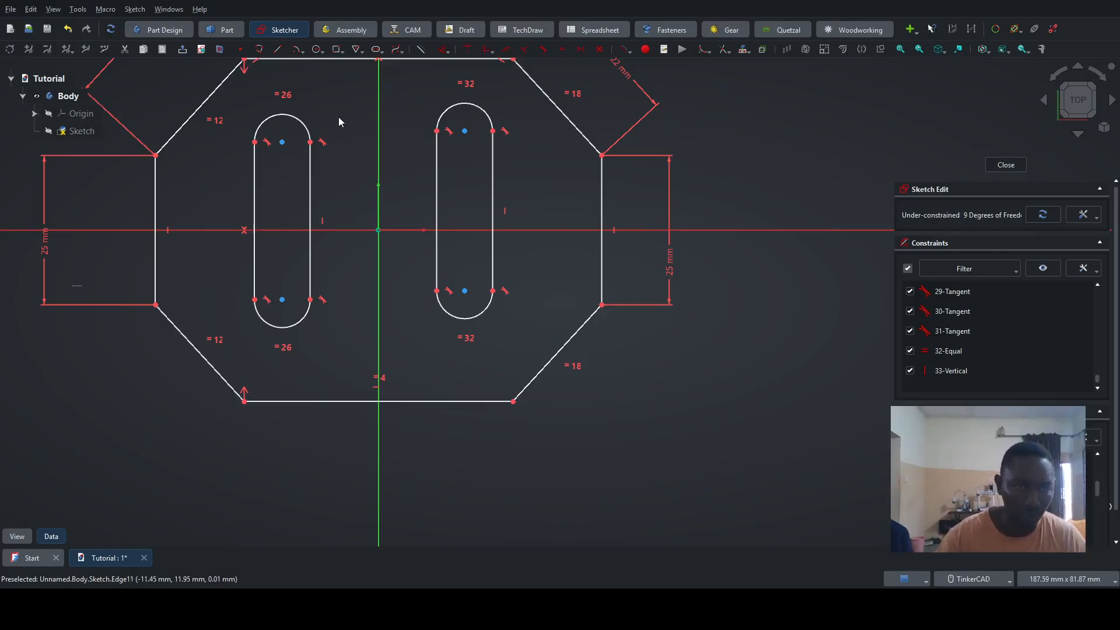
left_click(301, 120)
left_click(472, 108)
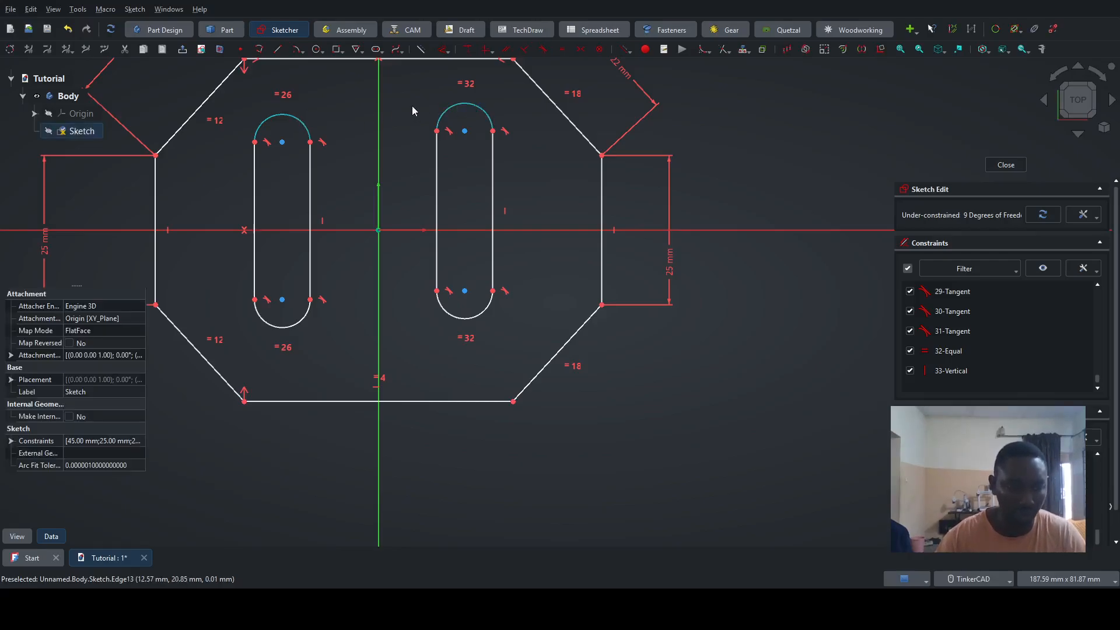
key("e")
left_click(437, 181)
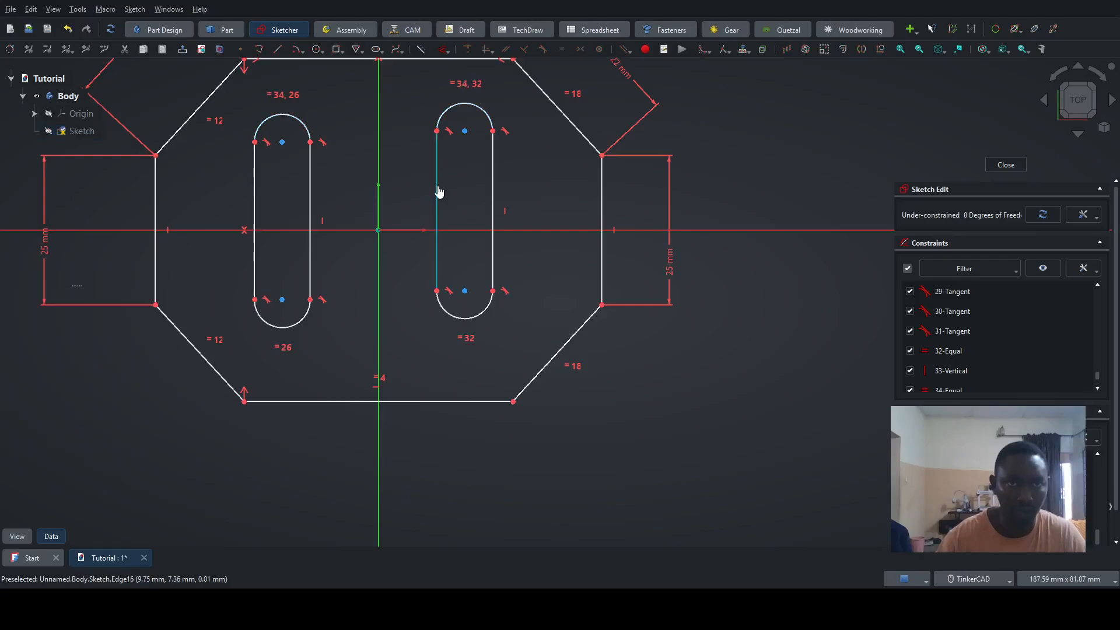
Step: Constrain the facing straight edges of the two slots to equal length and test by moving the right slot
left_click(311, 188)
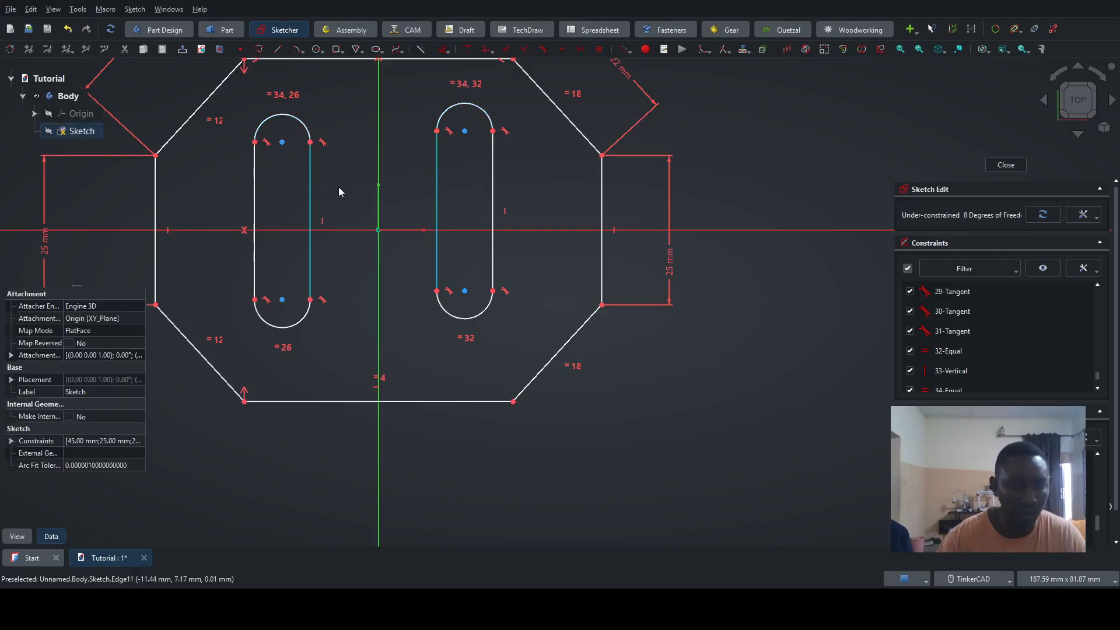
key("e")
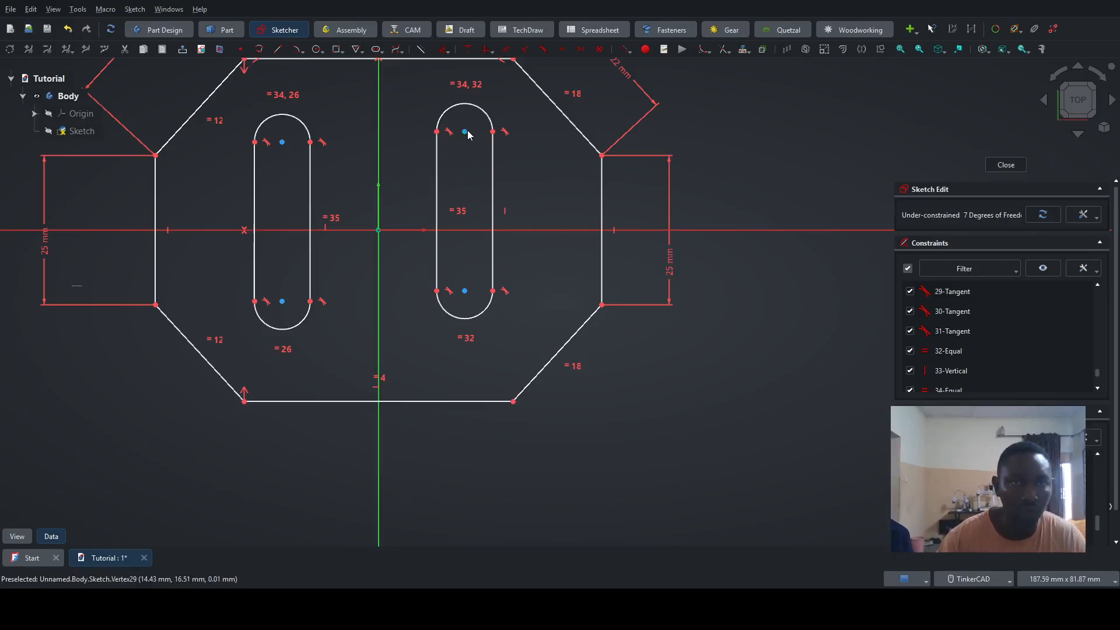
mouse_move(494, 171)
left_mouse_down()
mouse_move(493, 198)
mouse_move(500, 181)
left_mouse_up()
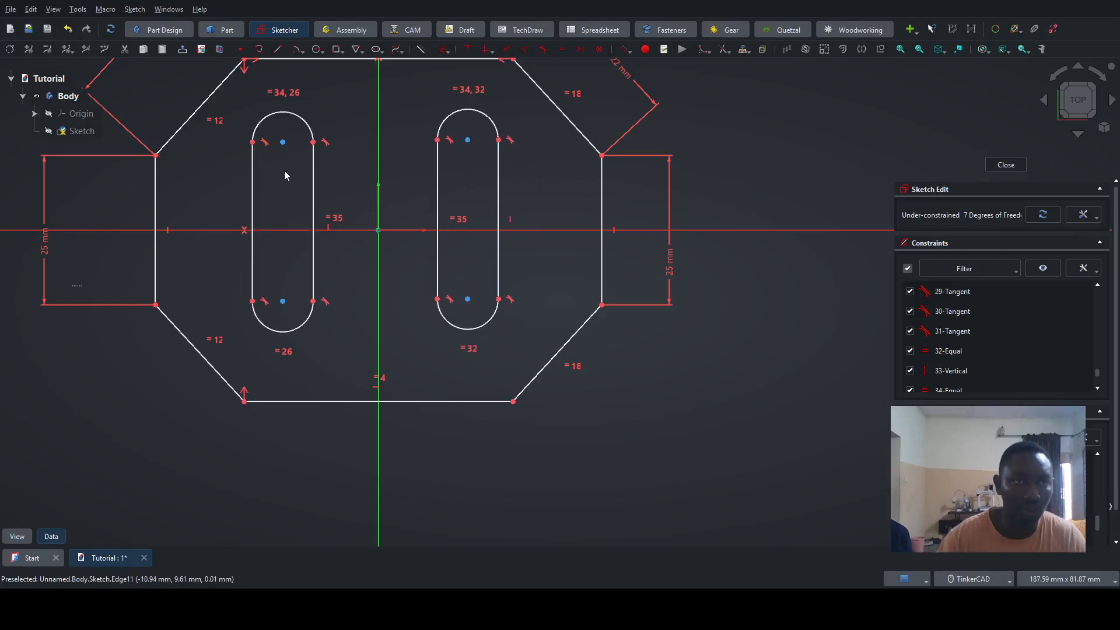
Step: Make the endpoints of the left slot's inner straight edge symmetric about the horizontal axis
left_click(313, 144)
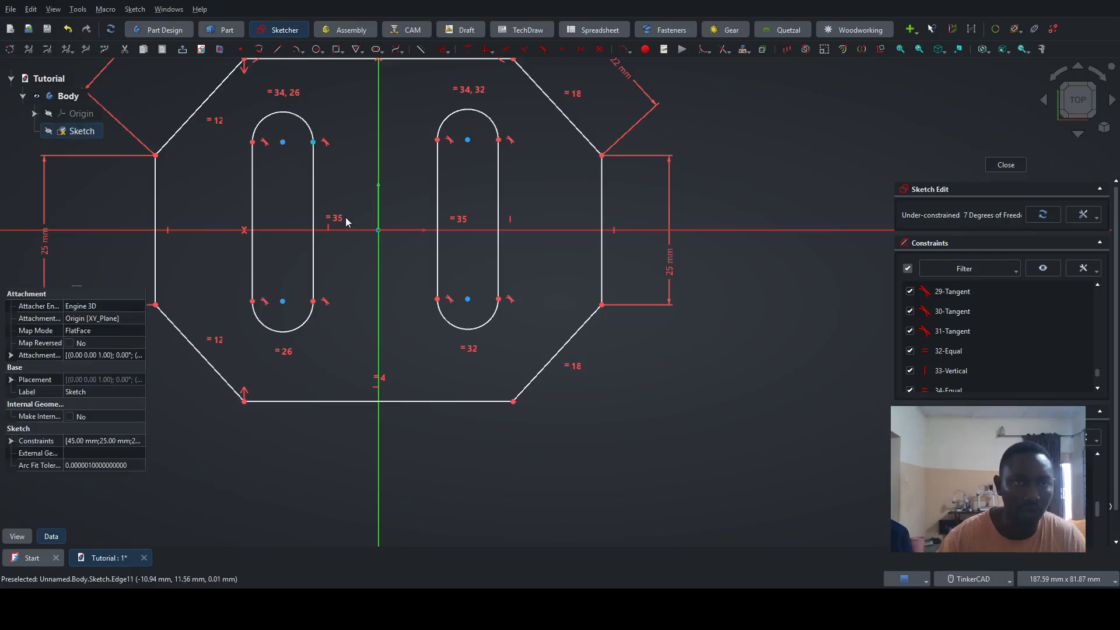
left_click(313, 302)
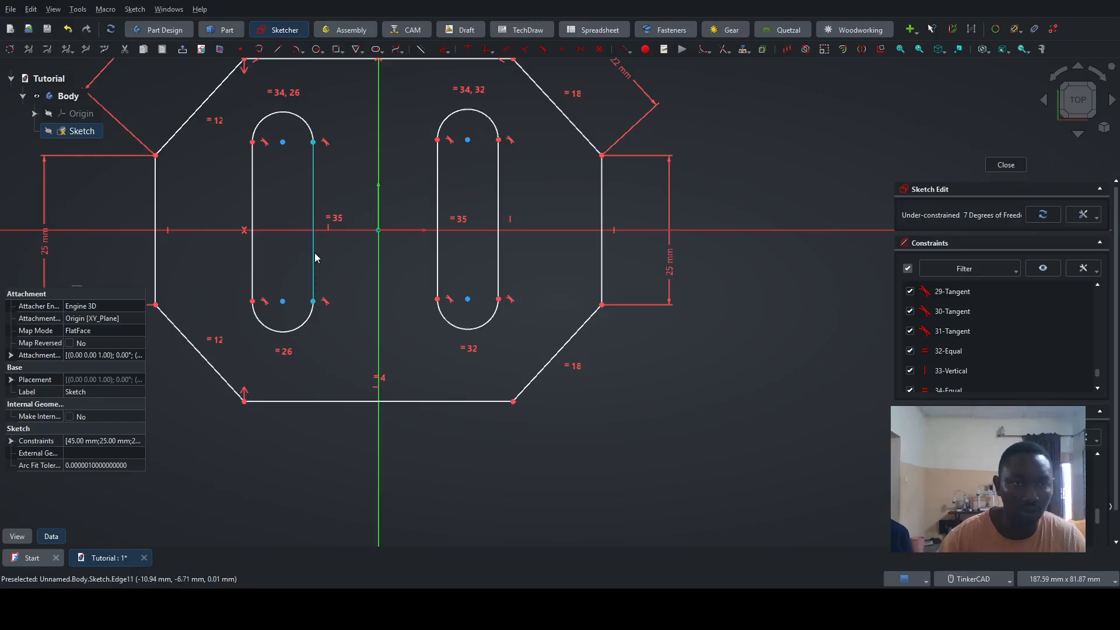
left_click(344, 231)
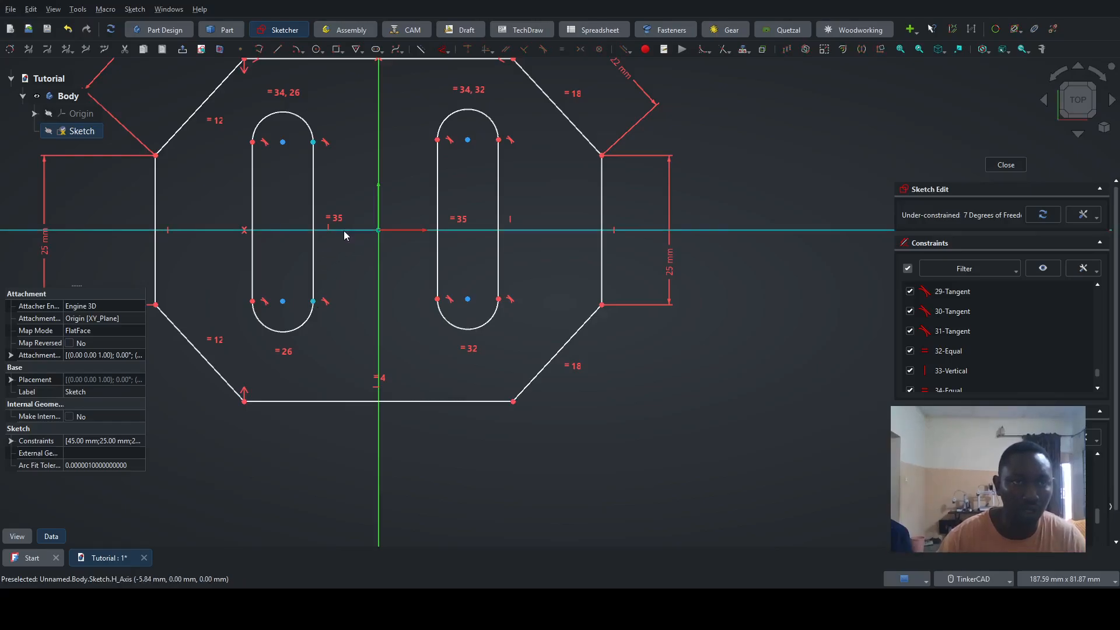
key("s")
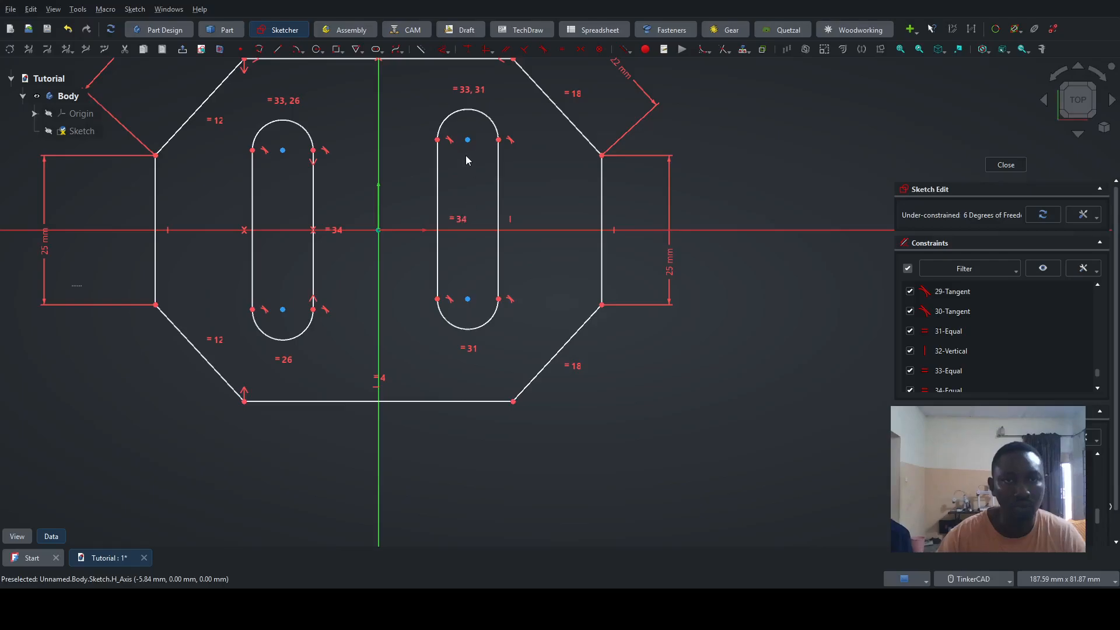
Step: Make the endpoints of the right slot's inner straight edge symmetric about the horizontal axis
left_click(438, 140)
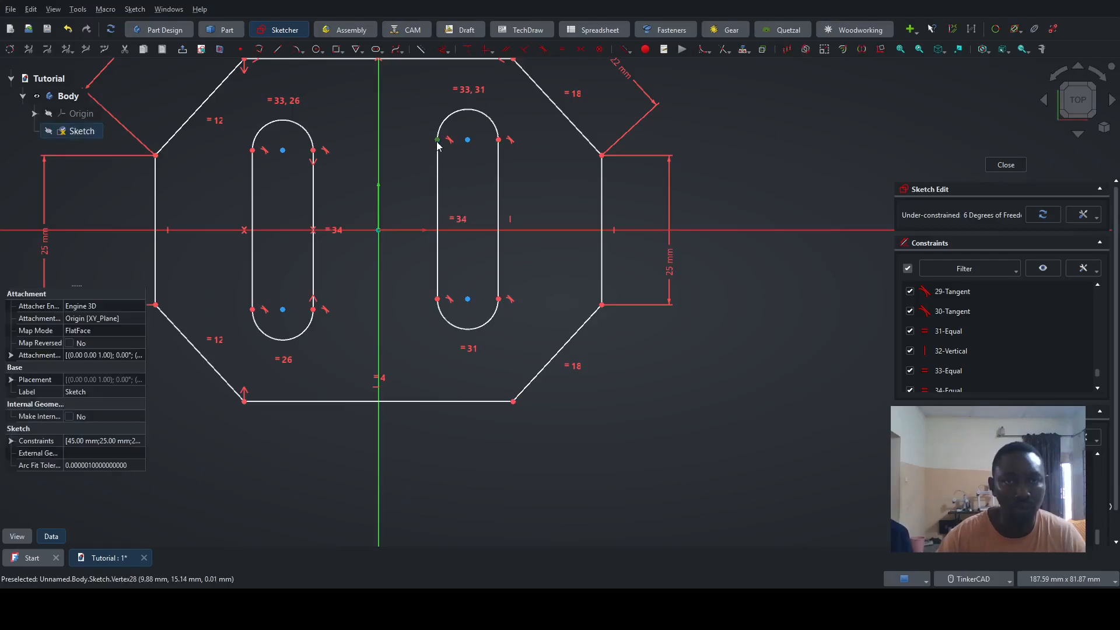
left_click(438, 299)
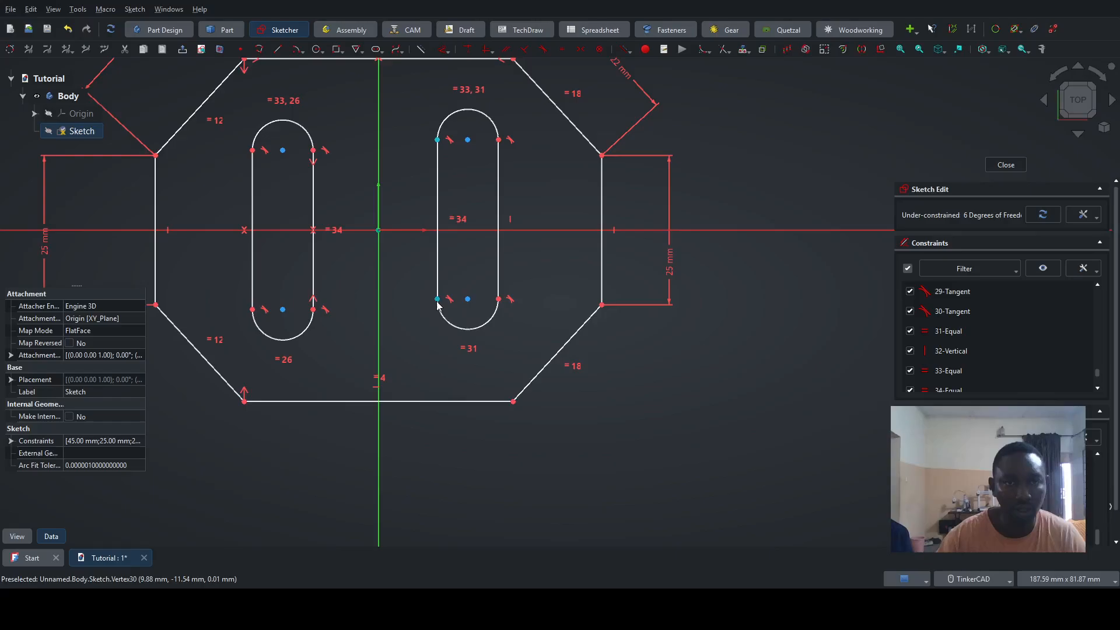
left_click(451, 233)
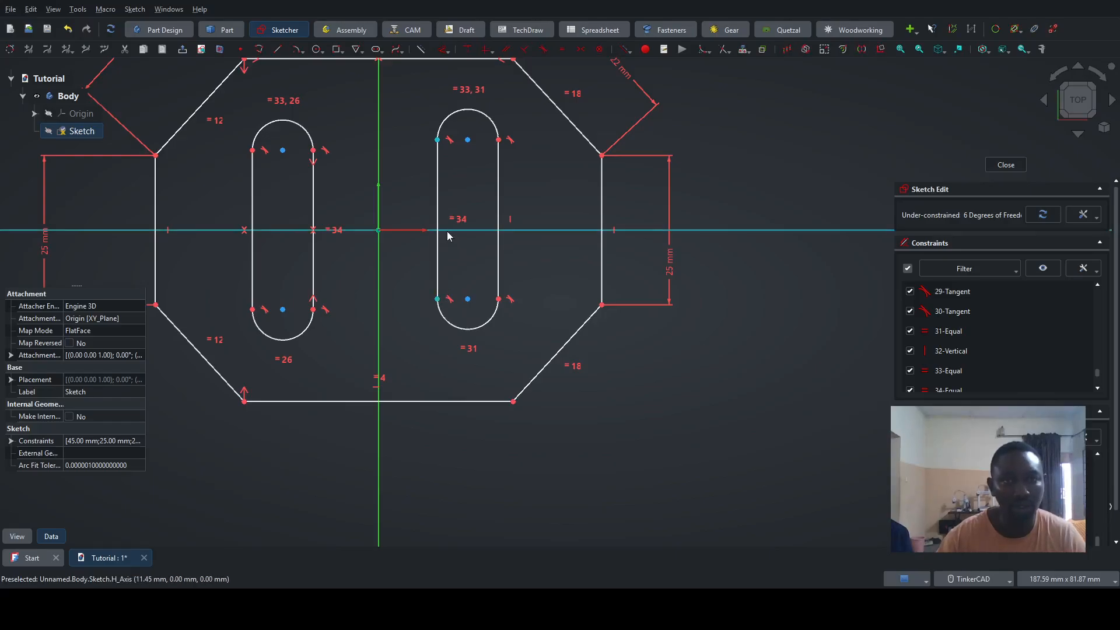
key("s")
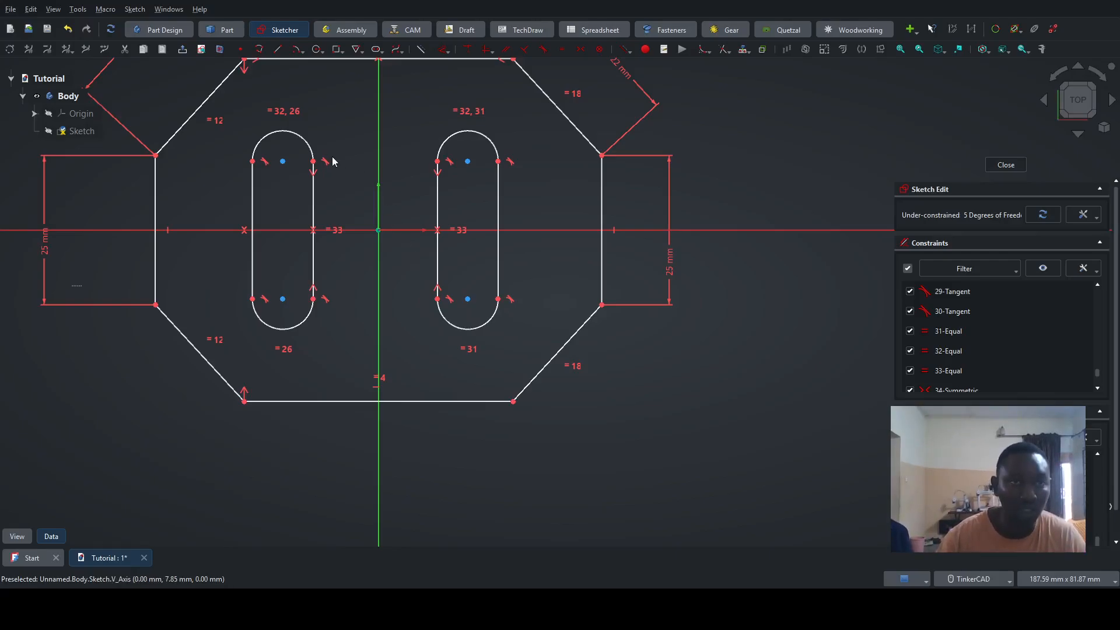
Step: Dimension the distance between the upper endpoints of the slots' inner edges as 32 mm
left_click(313, 162)
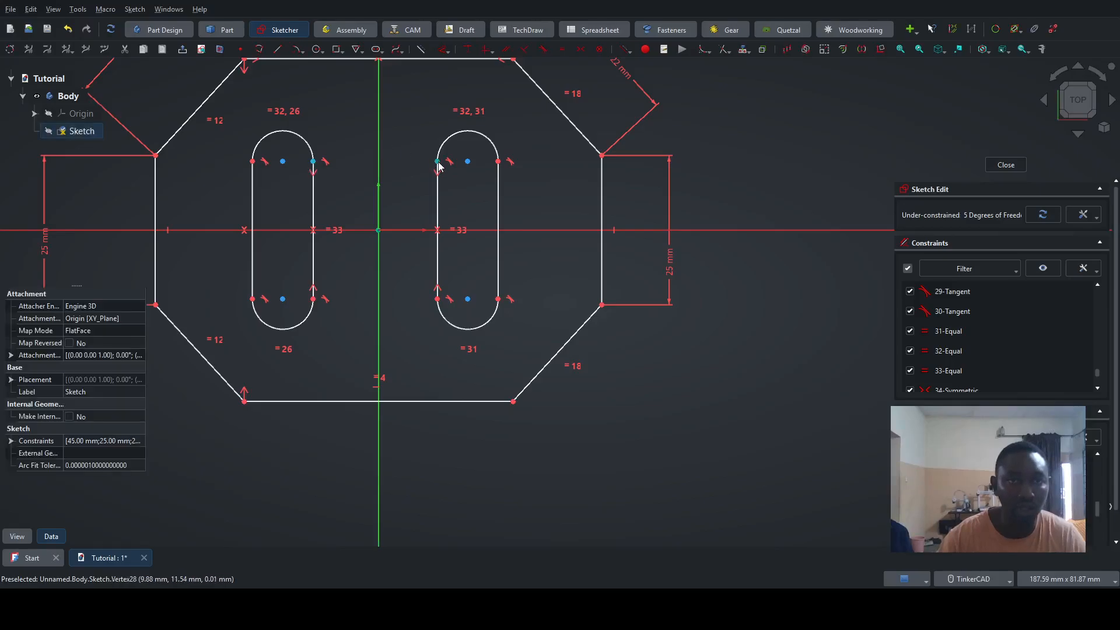
left_click(437, 162)
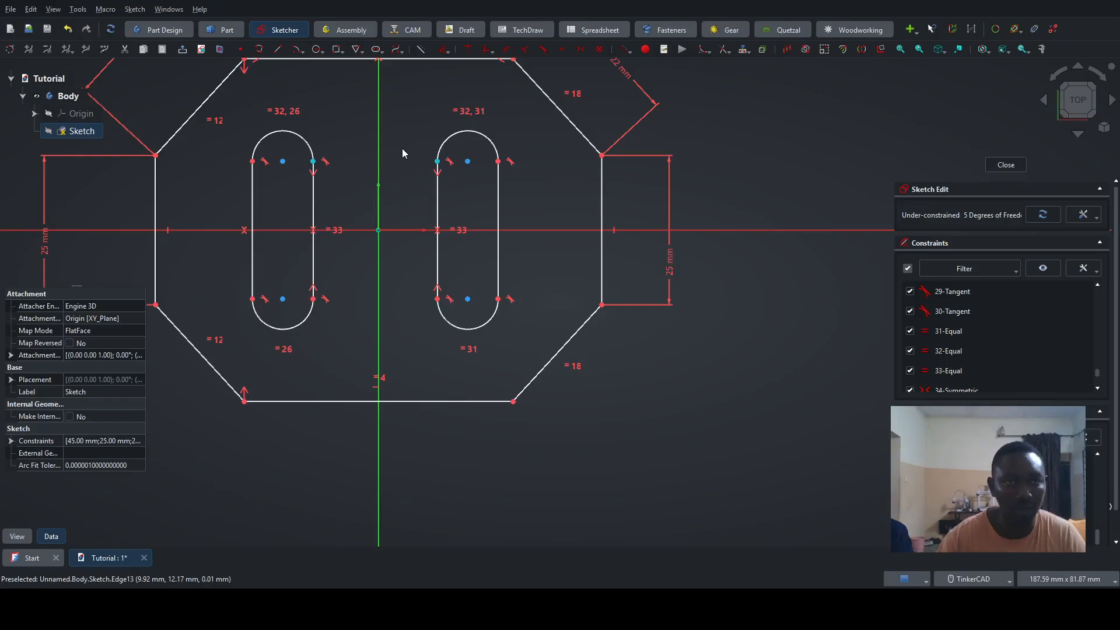
key("d")
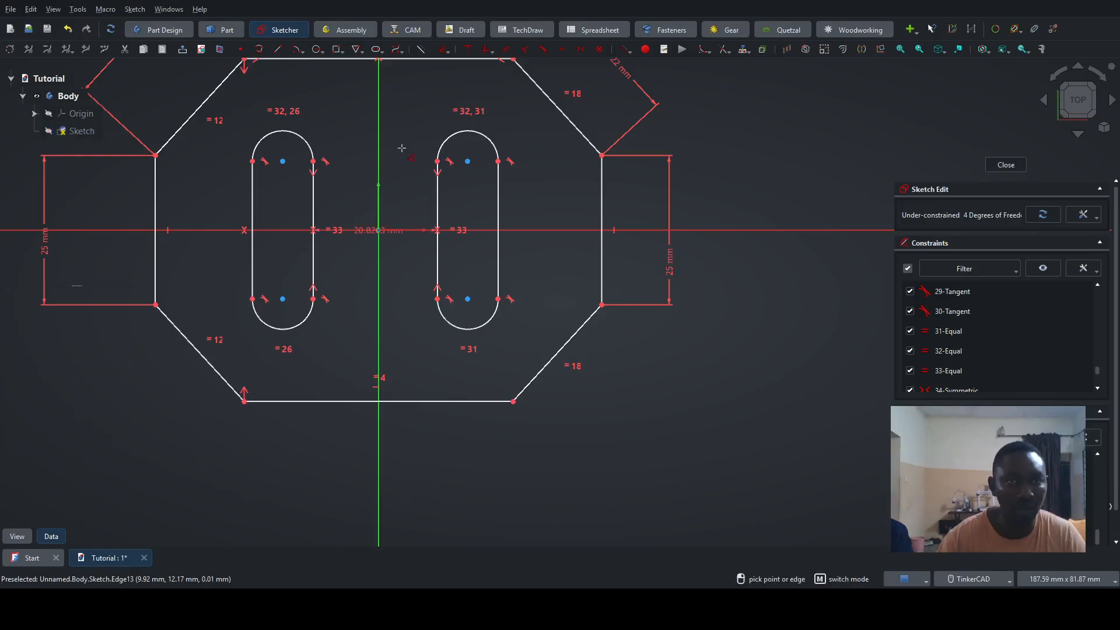
left_click(412, 109)
type("32")
key("Return")
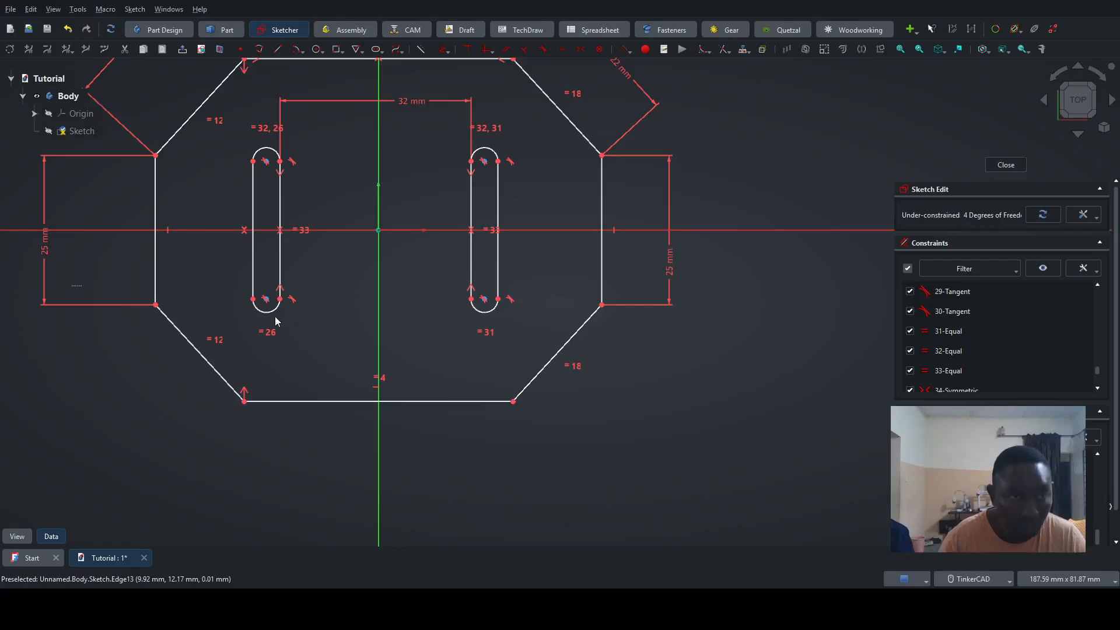
Step: Set a 13.5 mm horizontal distance from the octagon's upper-left side vertex to the upper end of the left slot's outer edge
left_click(254, 170)
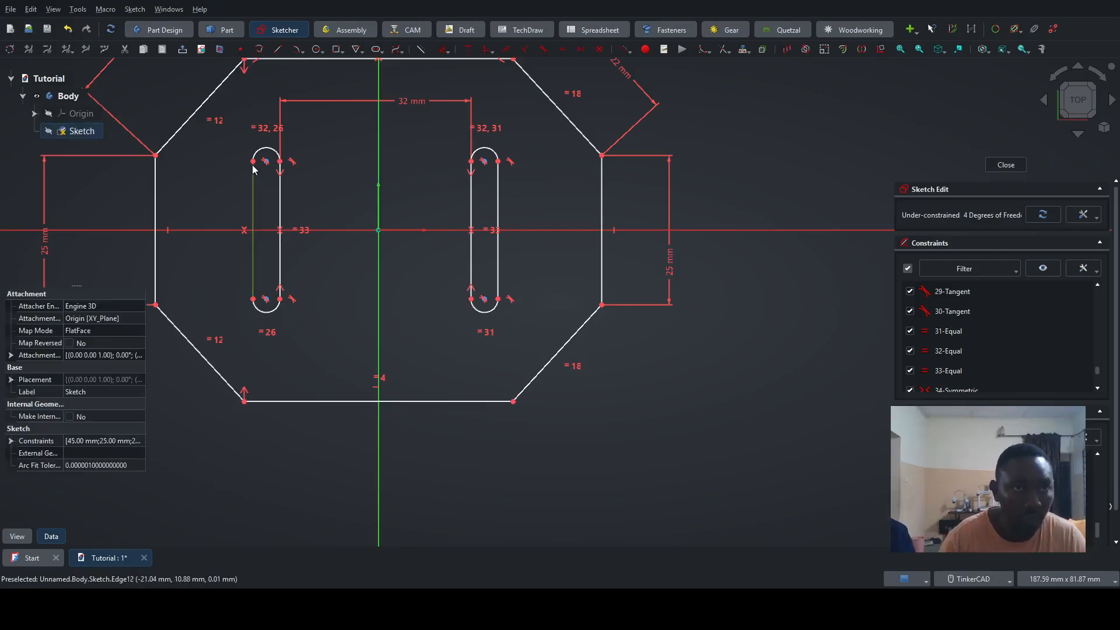
left_click(156, 155)
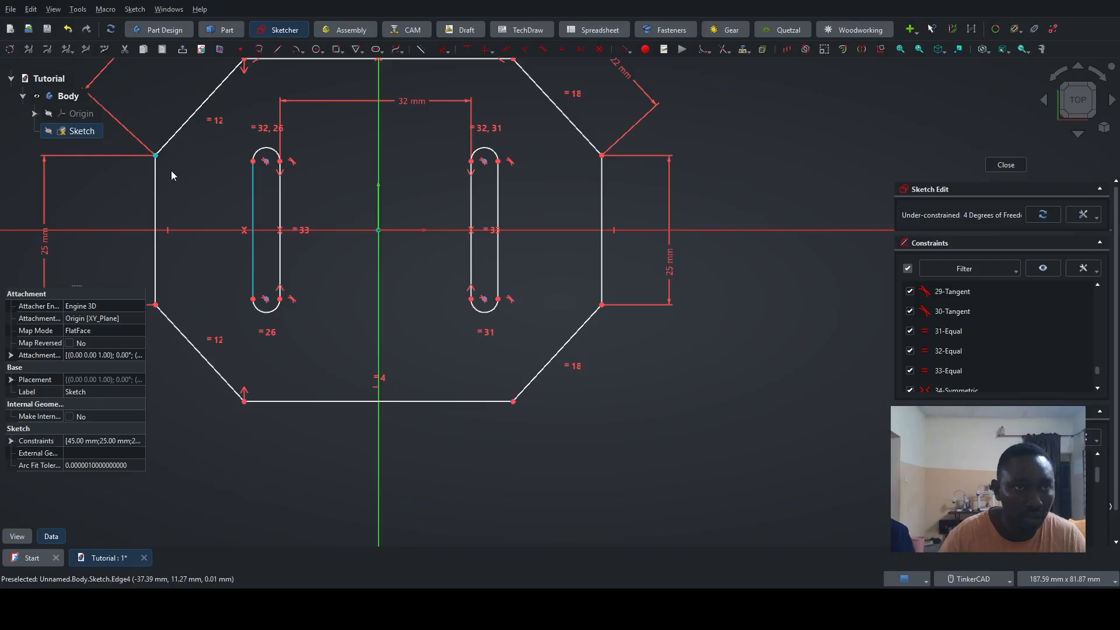
left_click(214, 189)
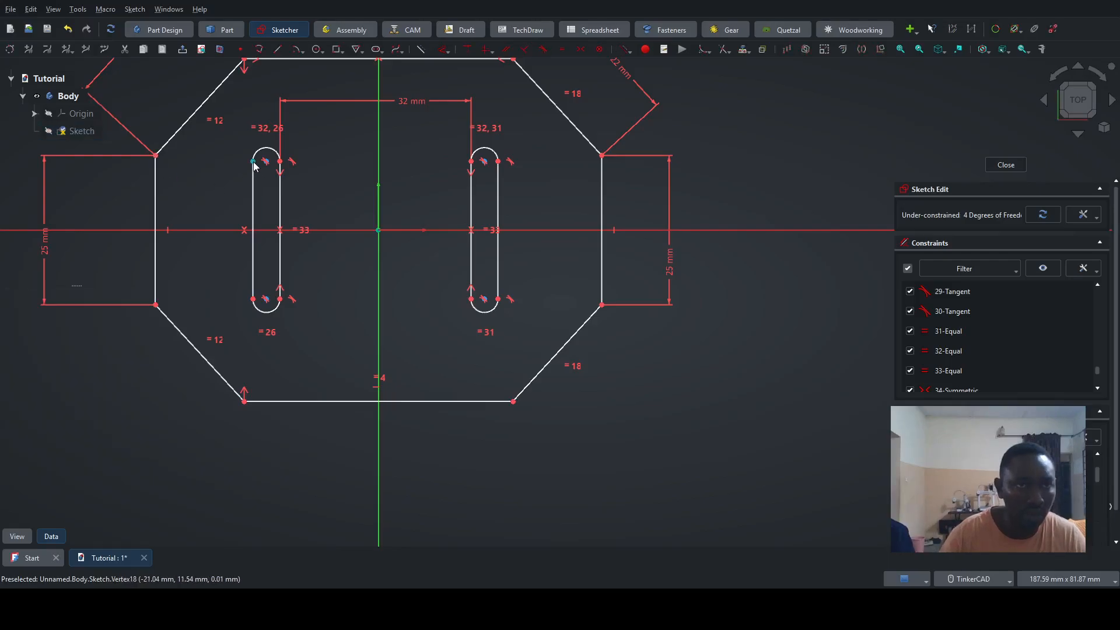
left_click(254, 165)
left_click(156, 155)
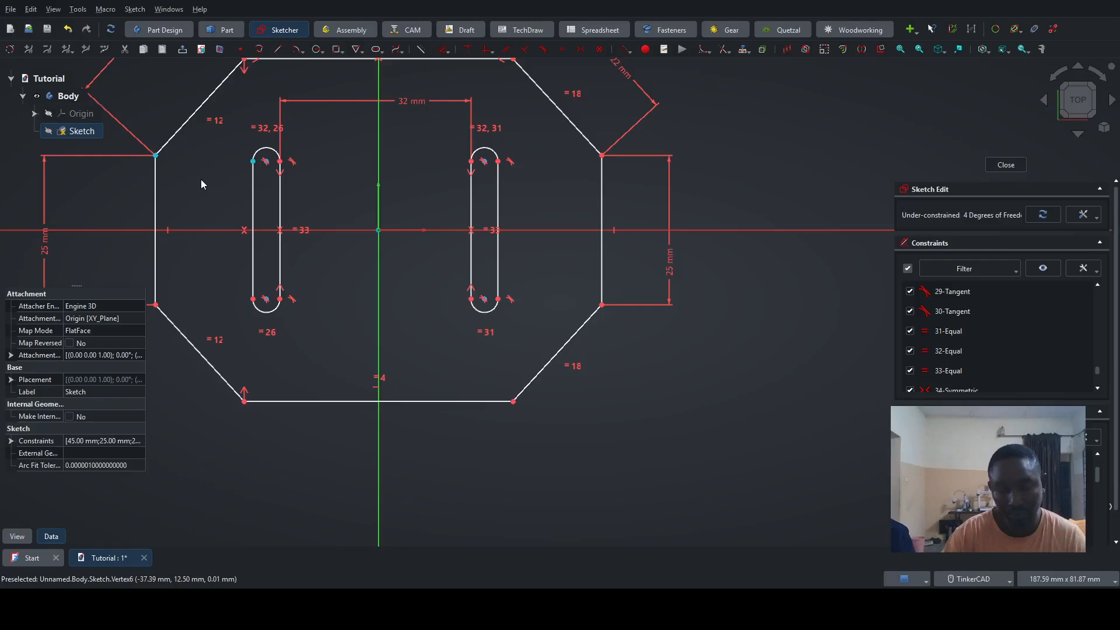
key("l")
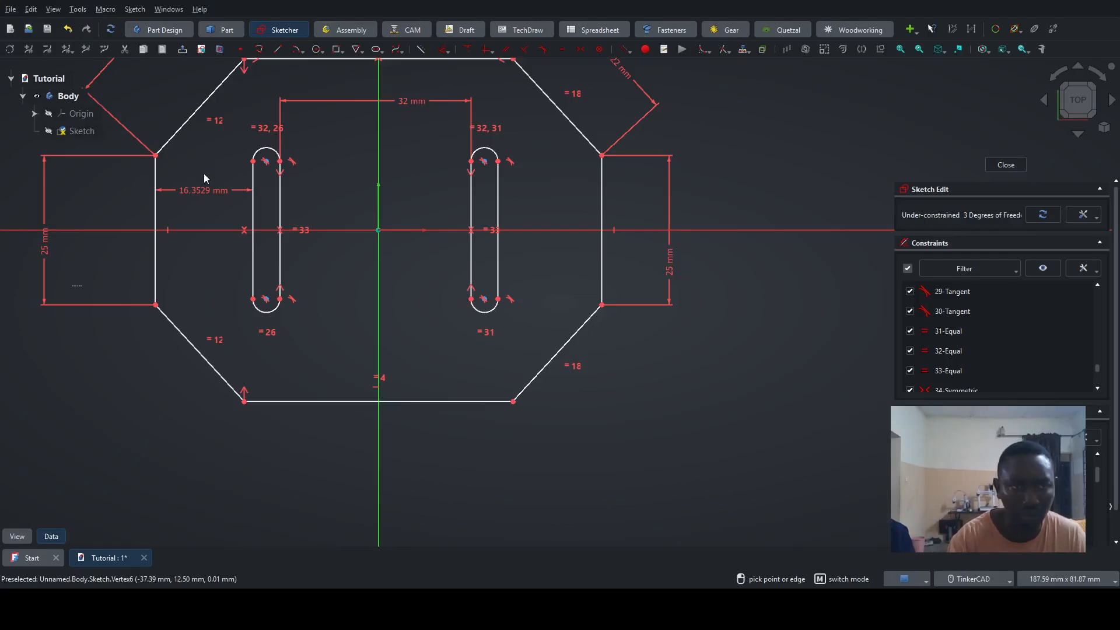
key("Return")
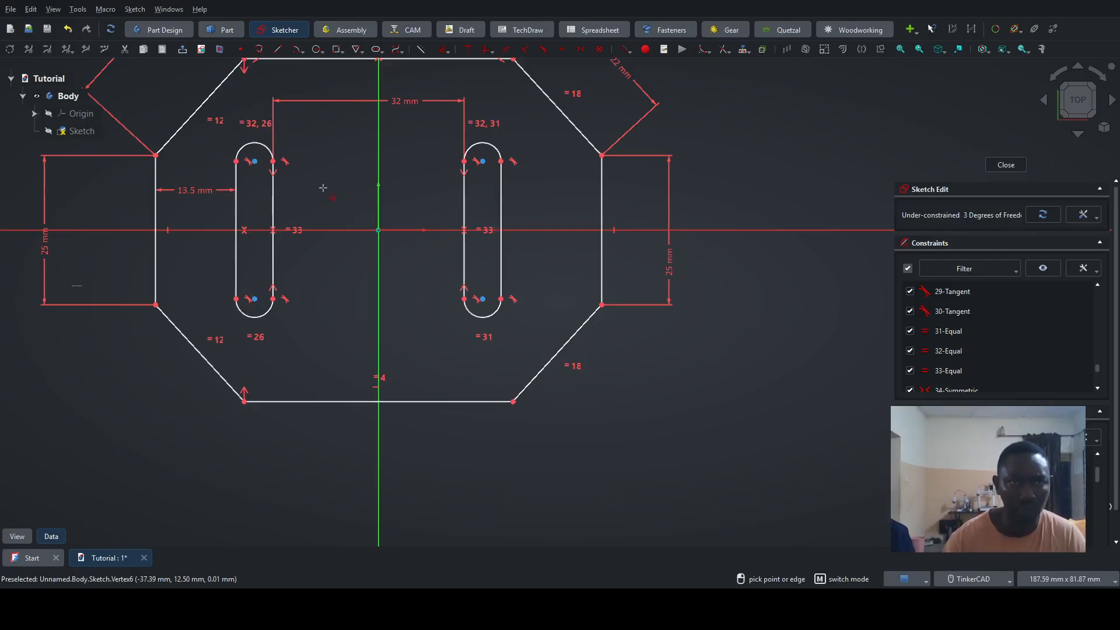
key("Escape")
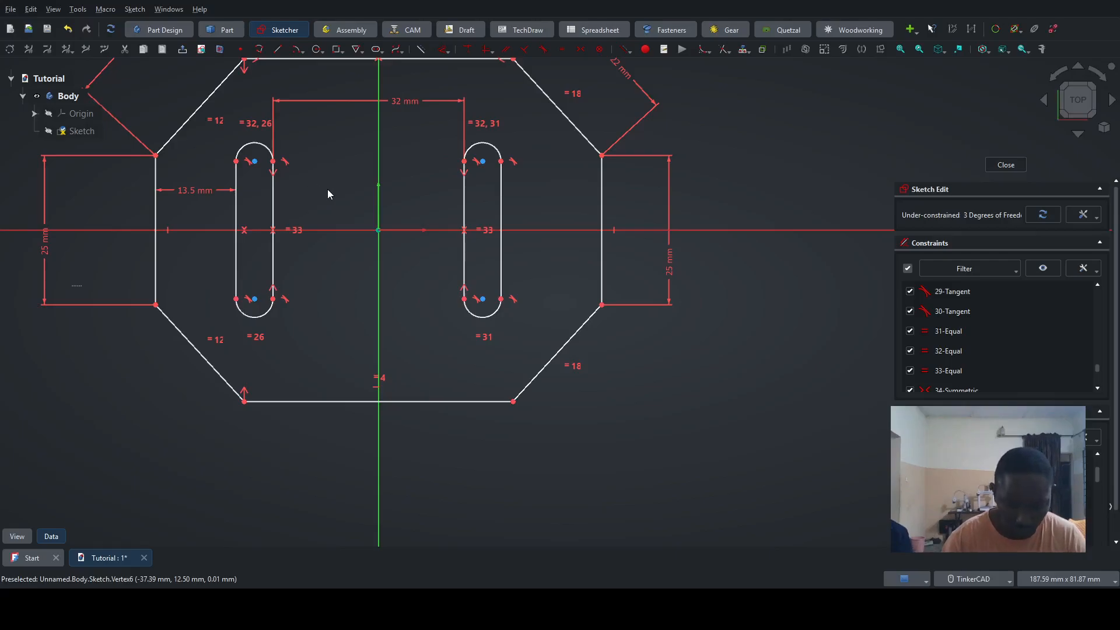
Step: Set the length of the left slot's inner straight edge to 25 mm
left_click(273, 170)
left_click(273, 170)
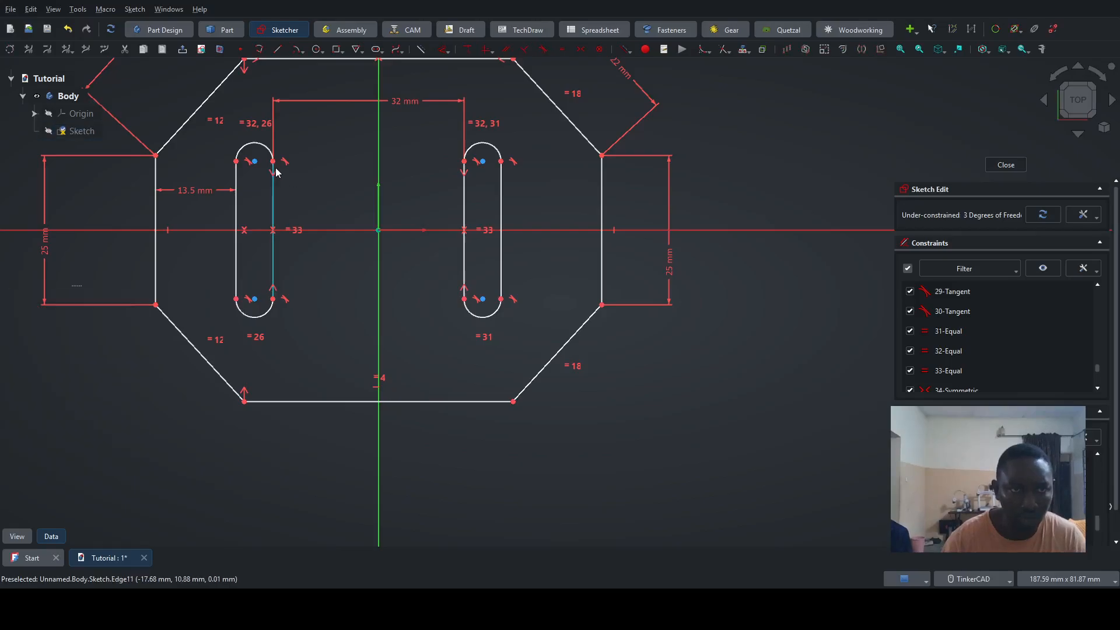
scroll(273, 185, "up", 5)
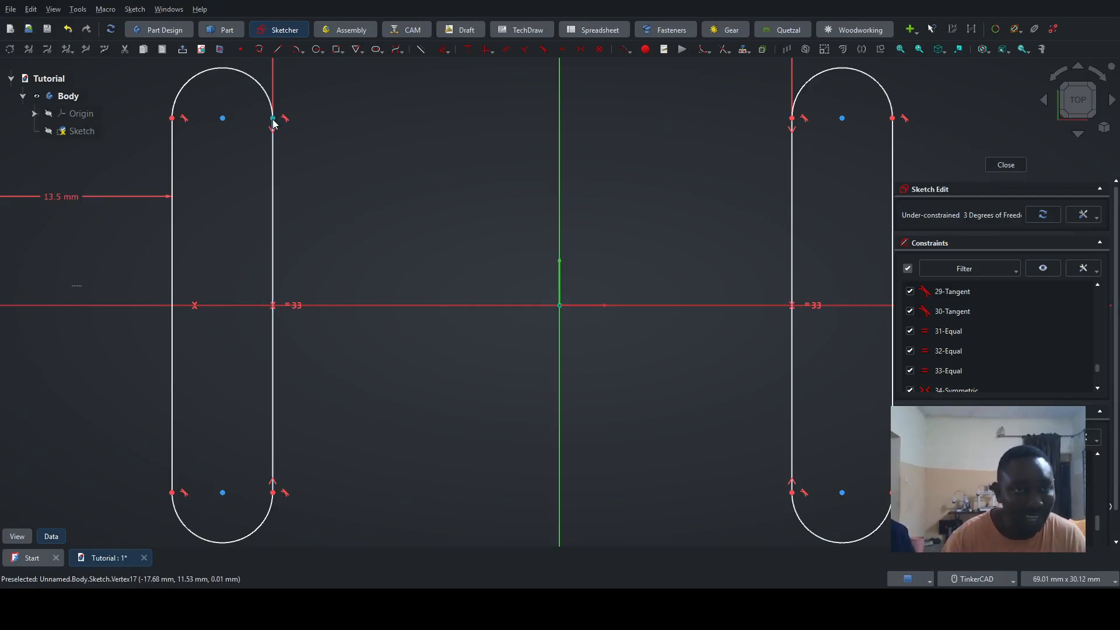
left_click(273, 118)
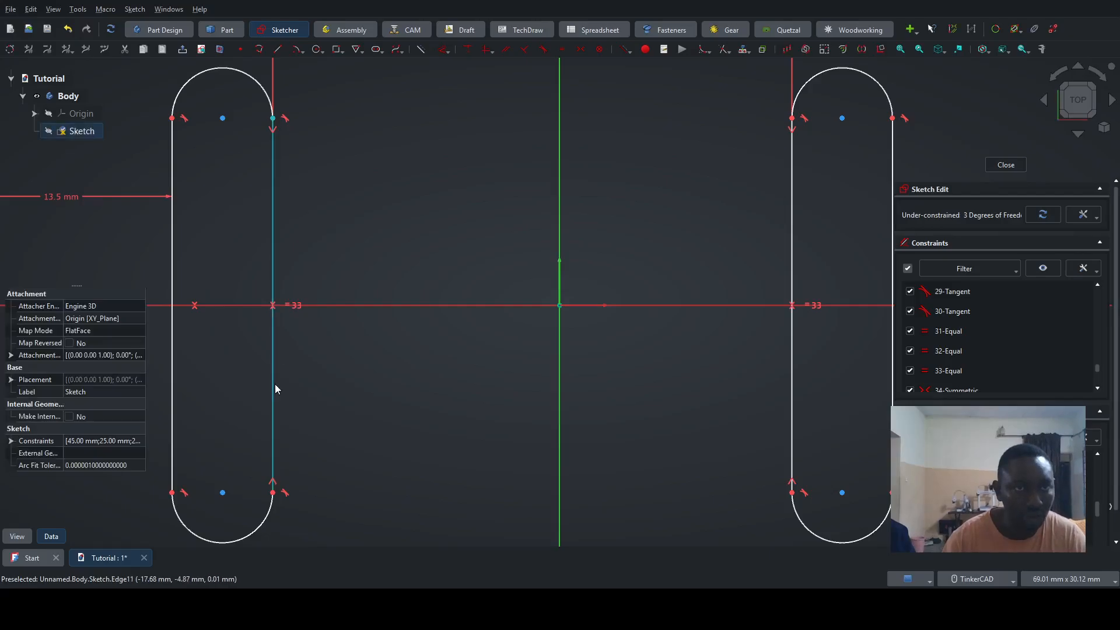
left_click(272, 493)
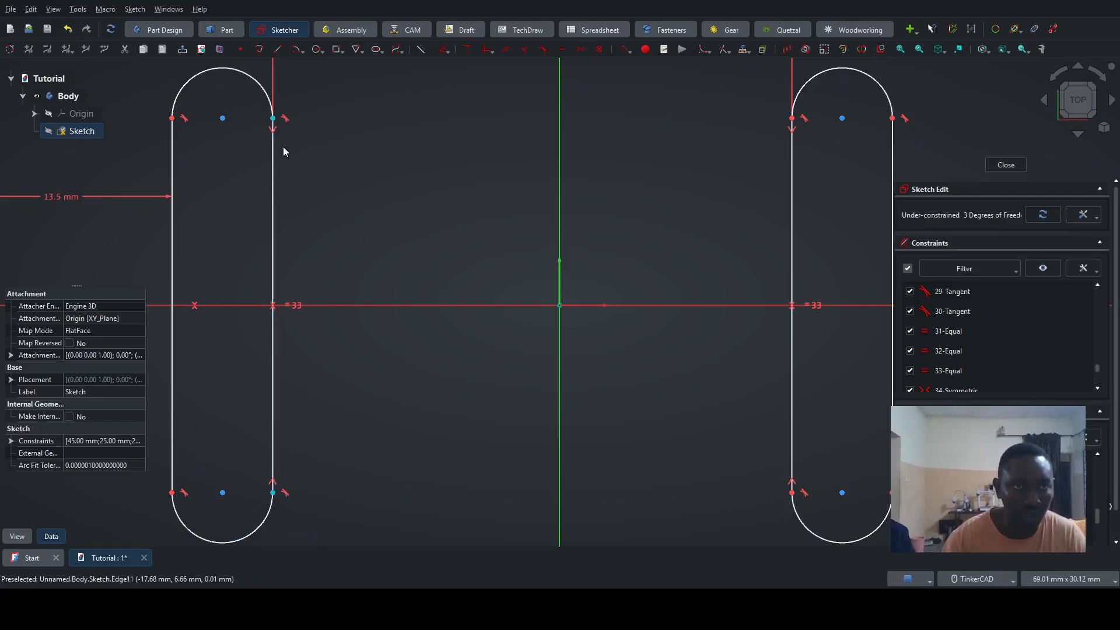
left_click(360, 251)
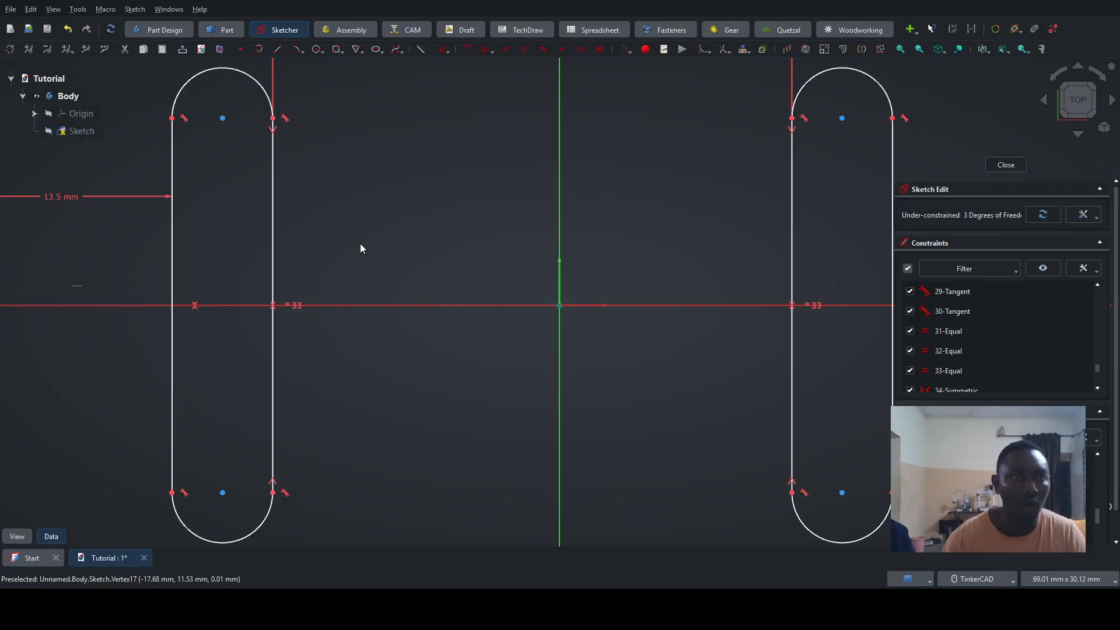
left_click(275, 235)
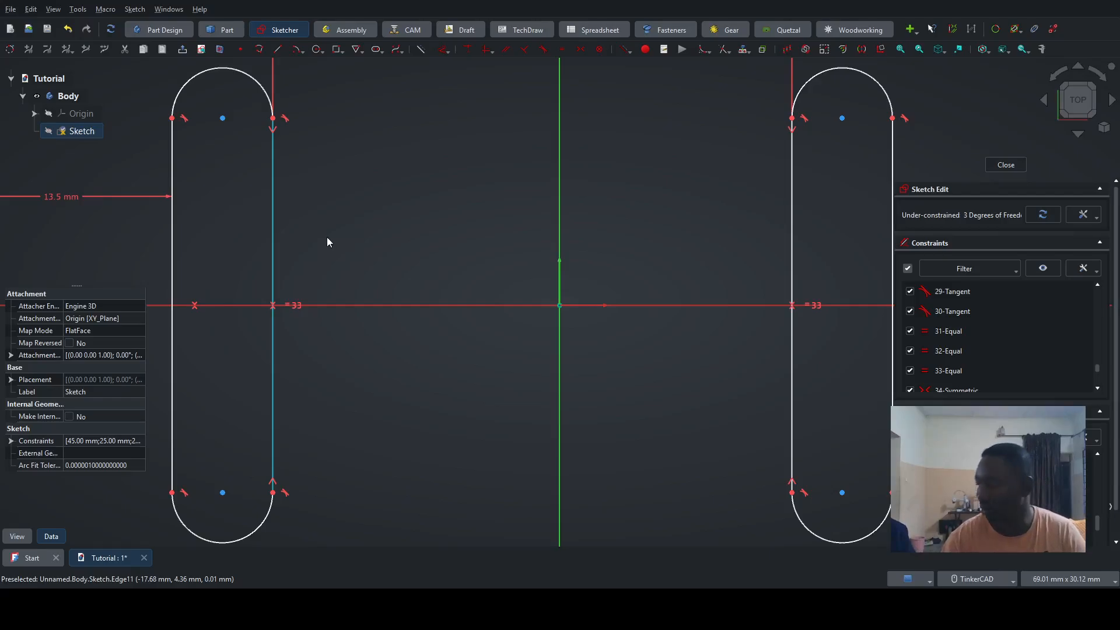
key("d")
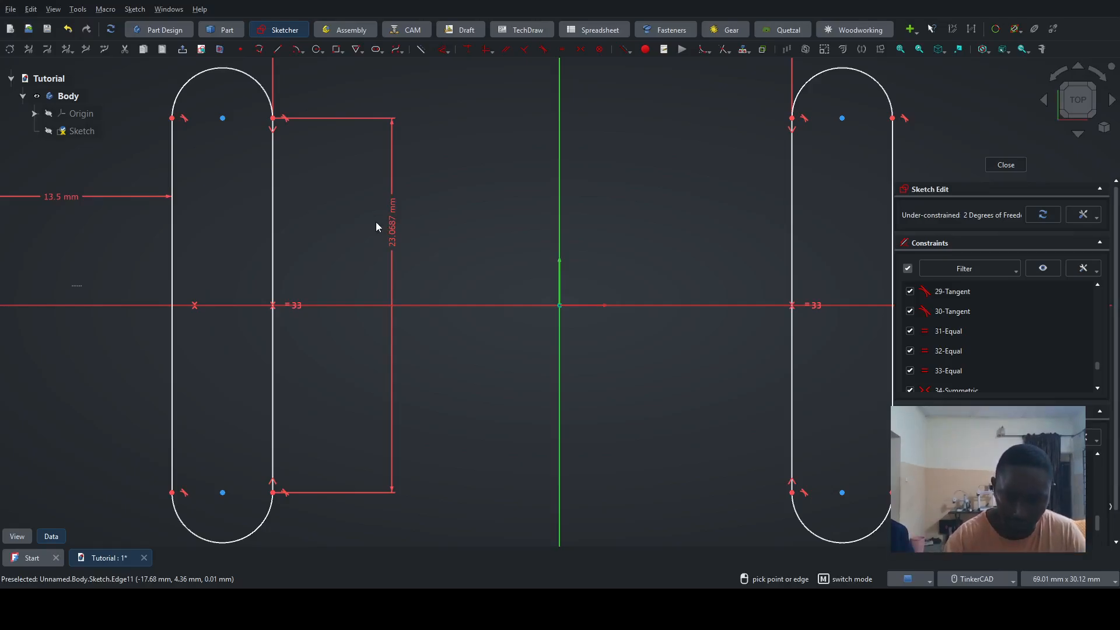
type("25")
key("Return")
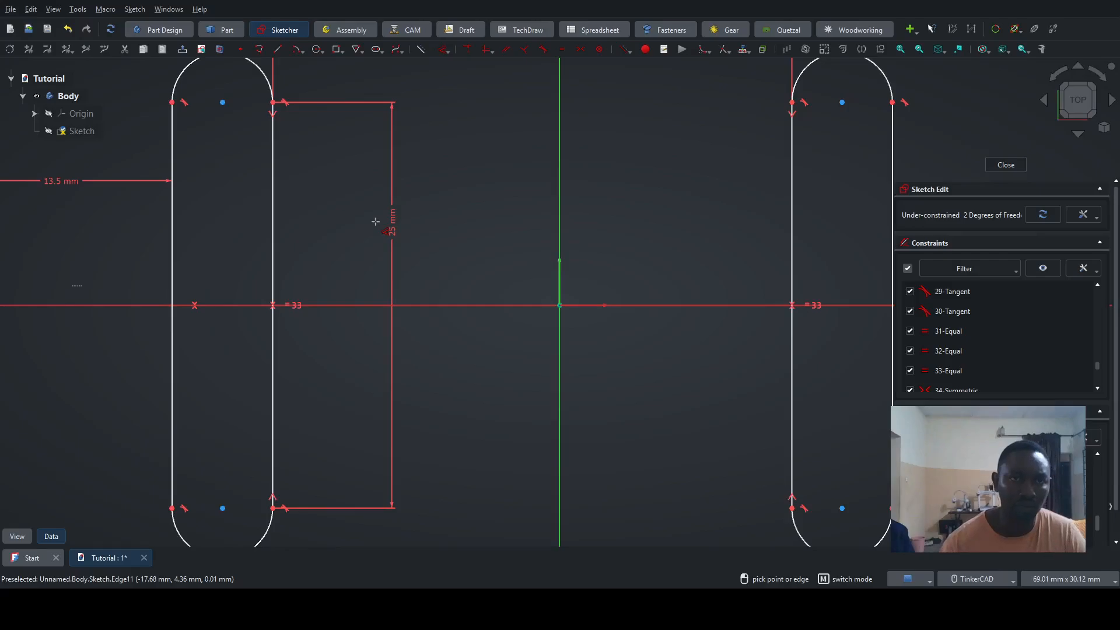
key("Escape")
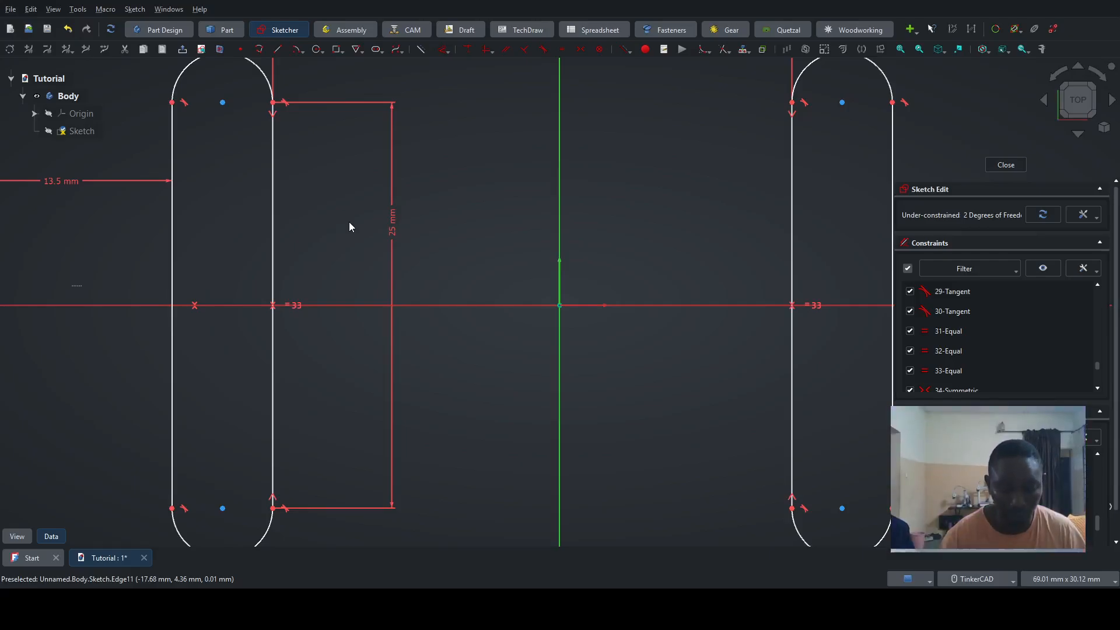
Step: Set the radius of the left slot's lower end arc to 4 mm
scroll(315, 210, "down", 3)
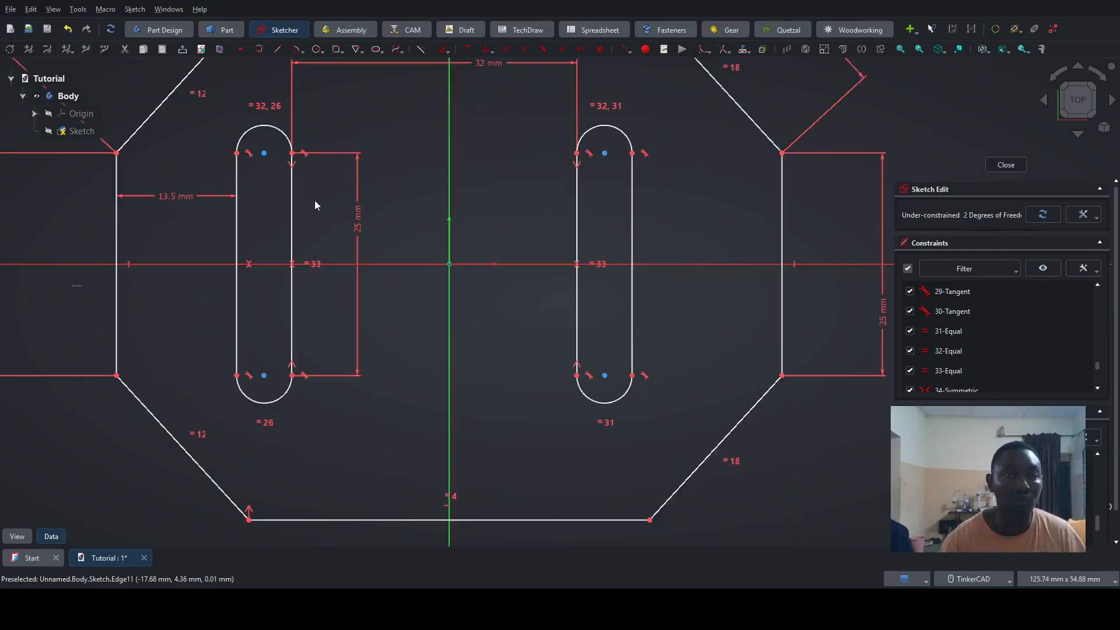
scroll(292, 245, "up", 2)
scroll(305, 271, "down", 4)
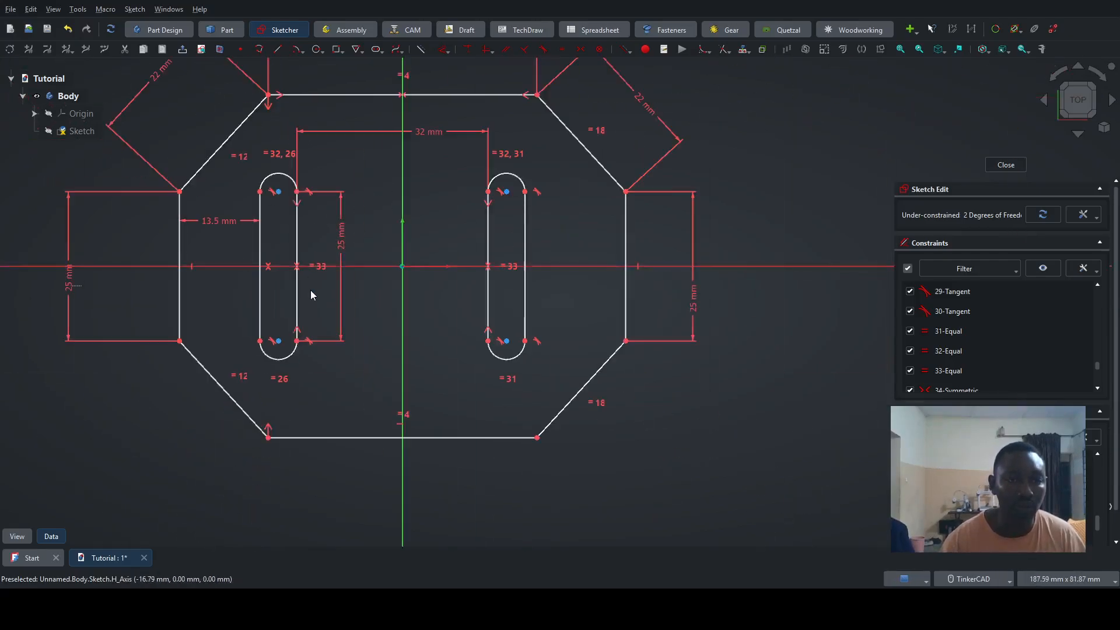
left_click(288, 360)
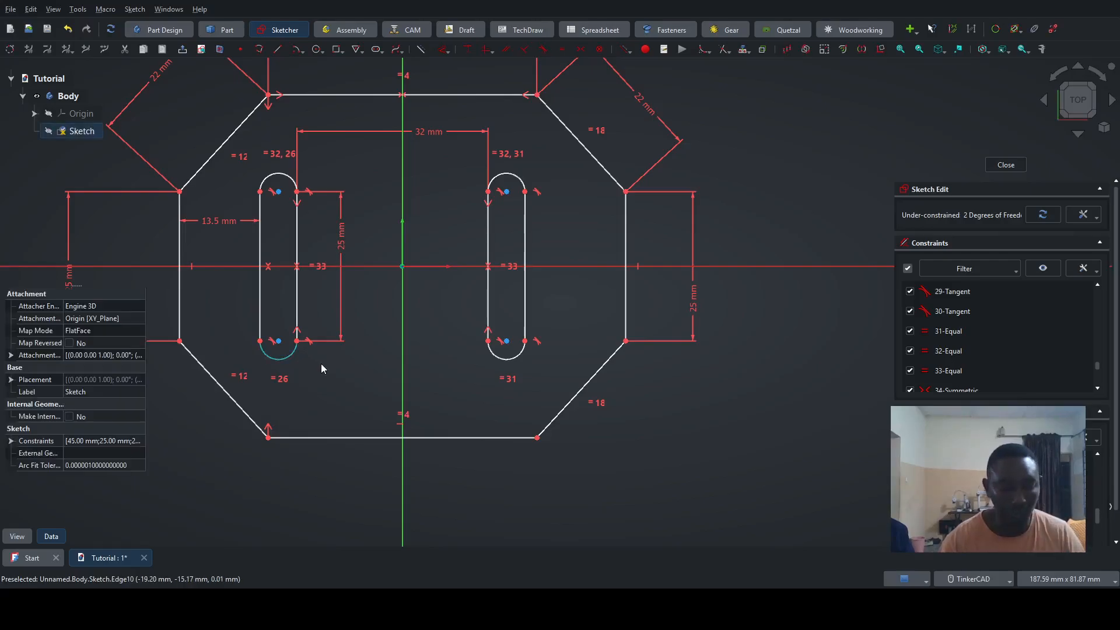
key("d")
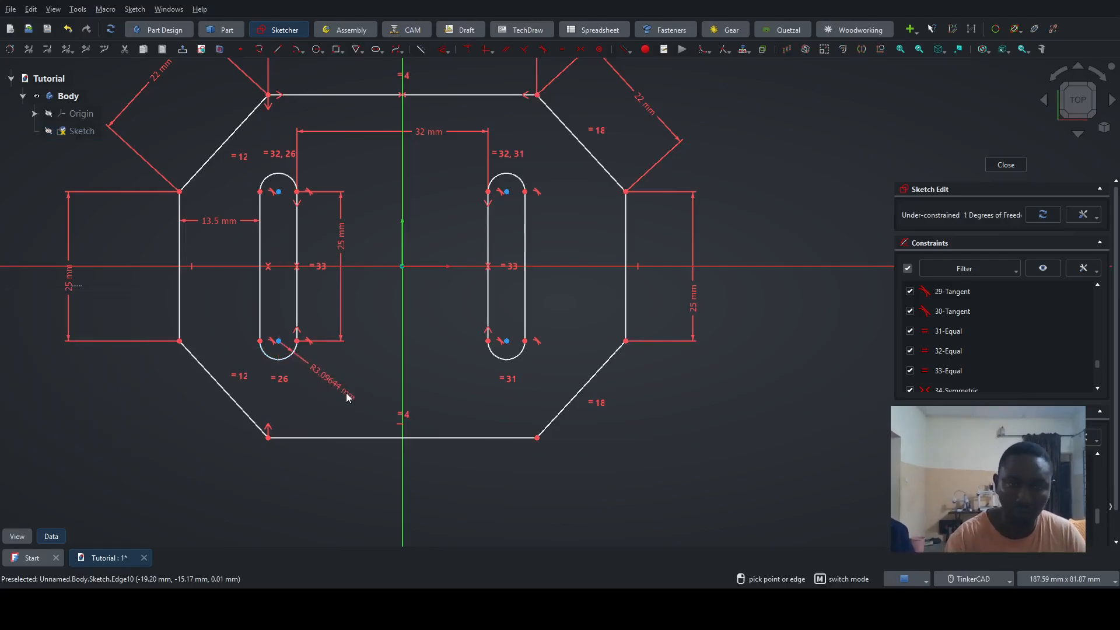
type("4")
key("Return")
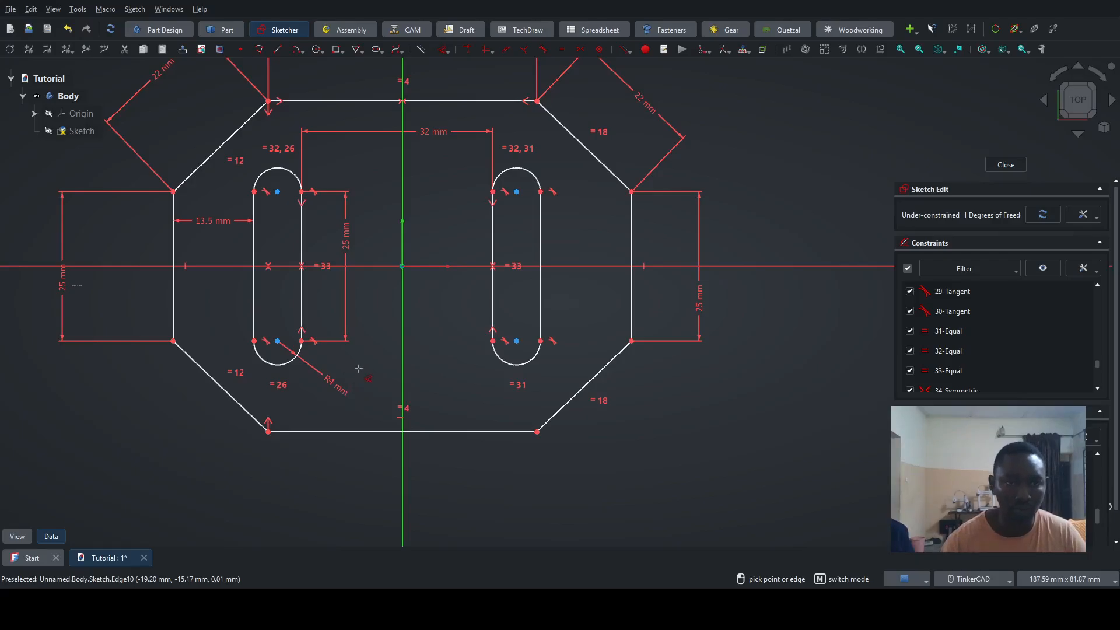
key("Escape")
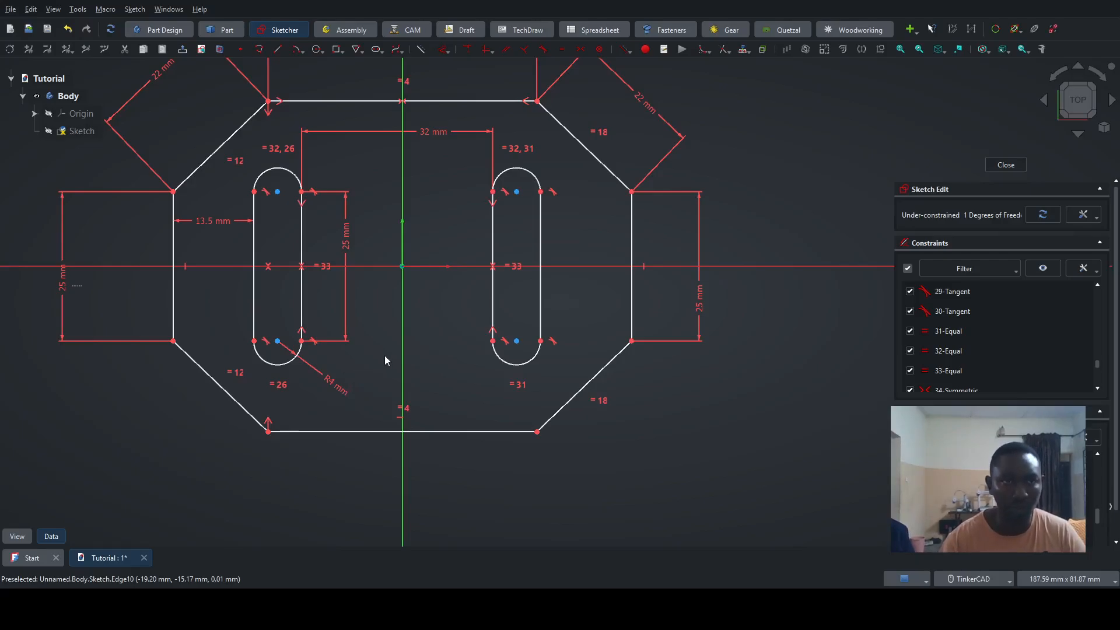
Step: Set a 13.5 mm horizontal distance from the upper end of the right slot's outer edge to the octagon's upper-right side vertex
mouse_move(541, 302)
left_mouse_down()
mouse_move(554, 301)
mouse_move(545, 301)
left_mouse_up()
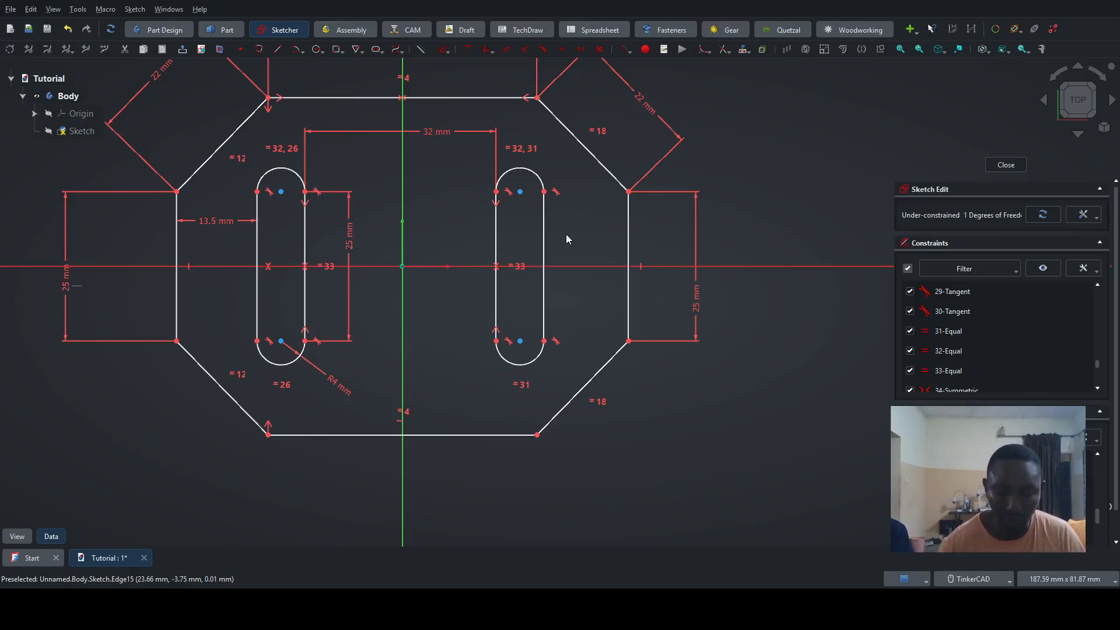
left_click(543, 194)
left_click(628, 192)
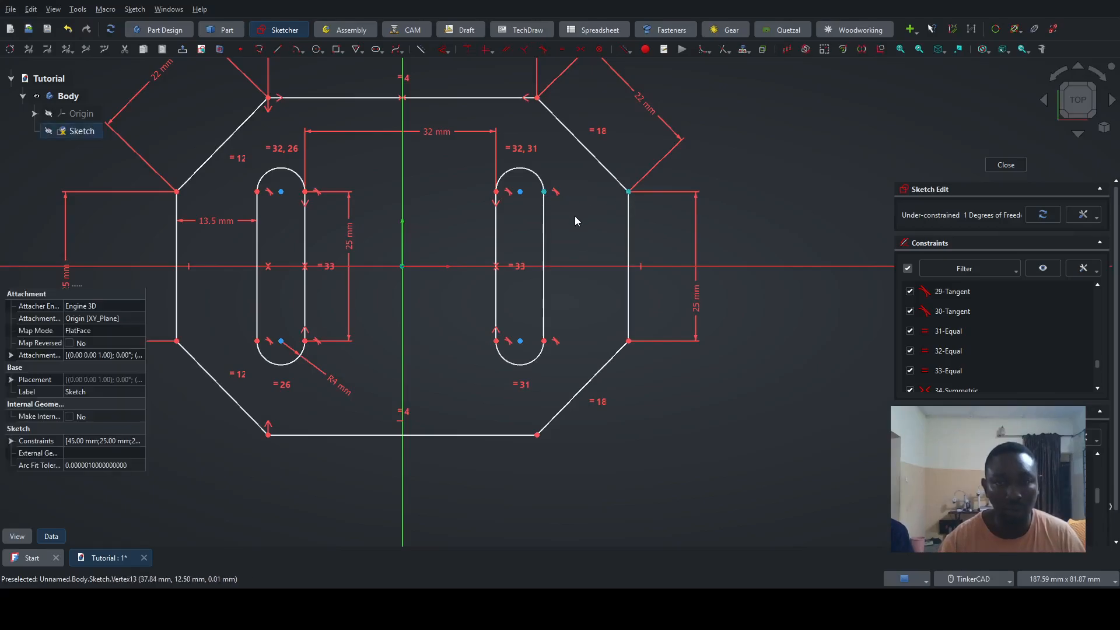
key("d")
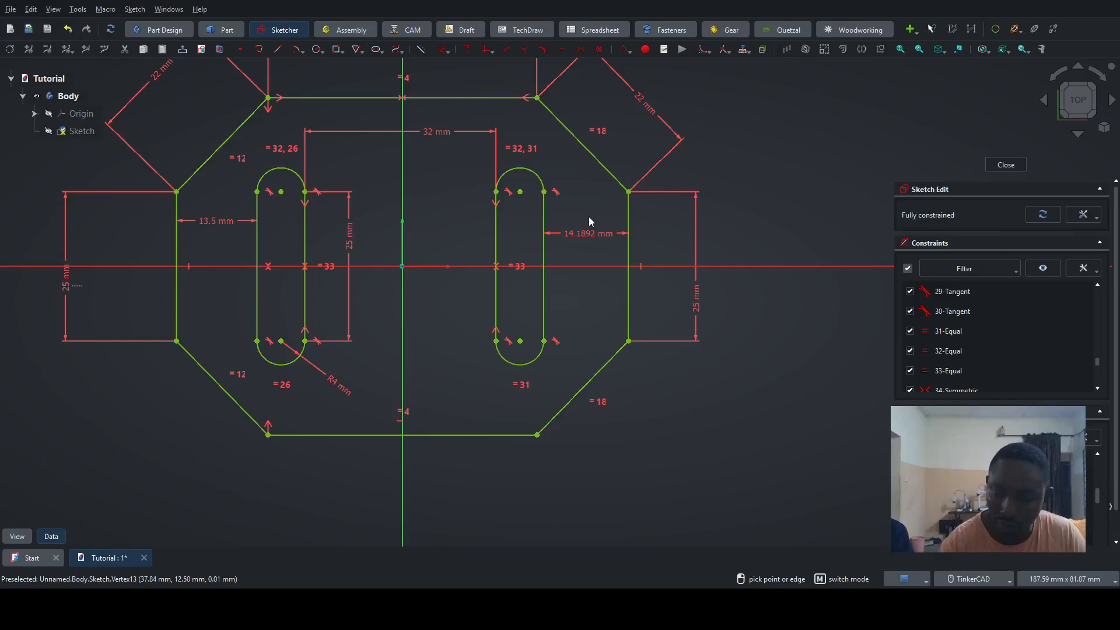
key("Return")
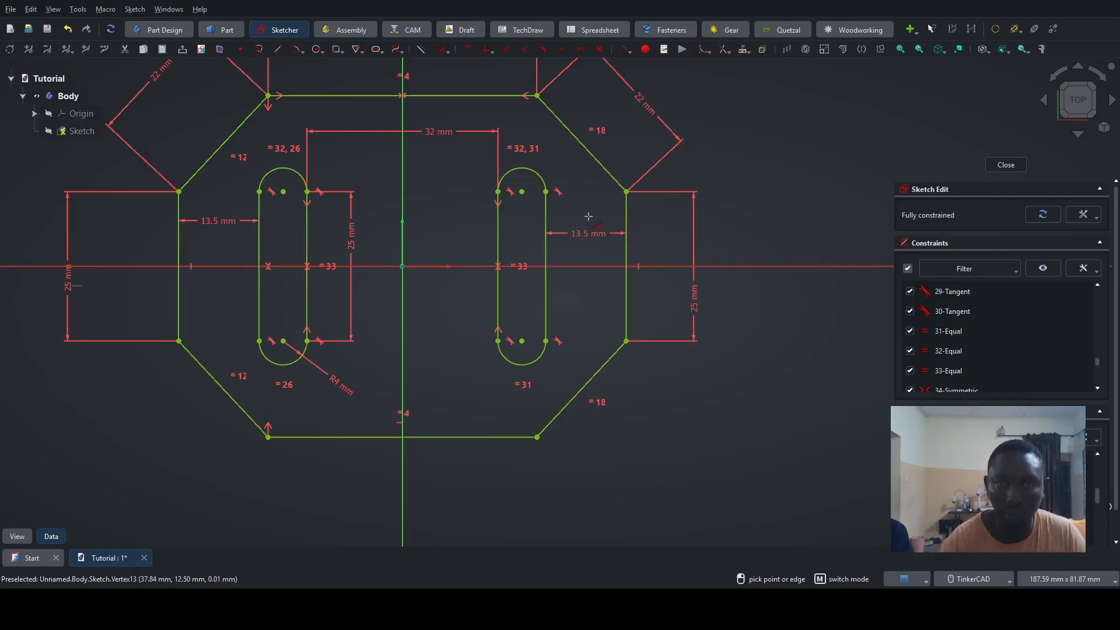
key("Escape")
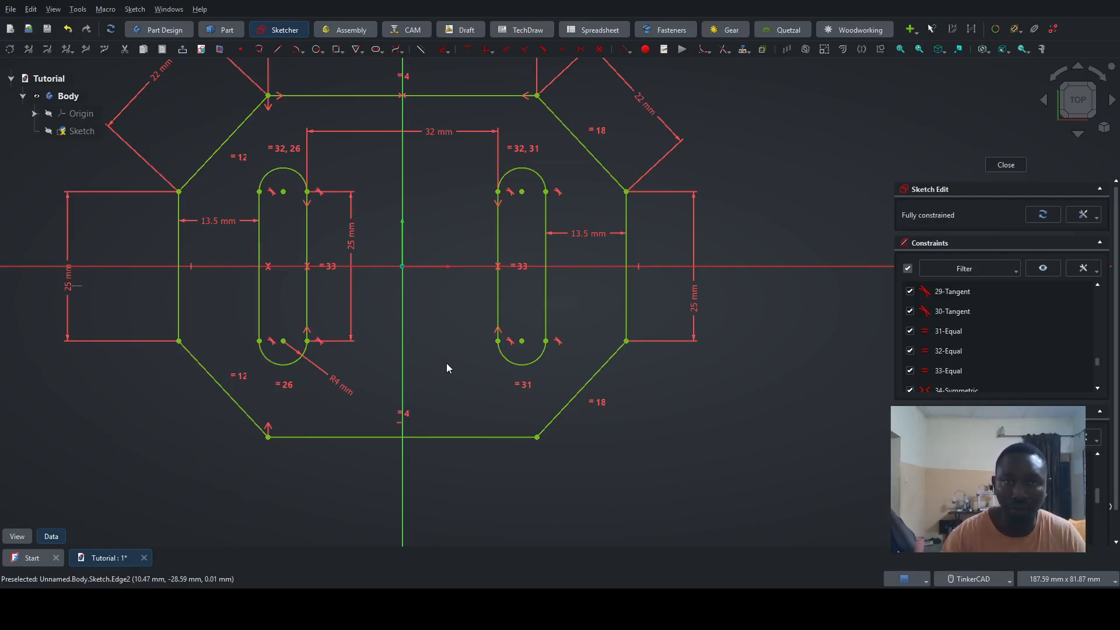
Step: Finish editing the octagon sketch and return to the 3D model of the body
scroll(414, 334, "down", 2)
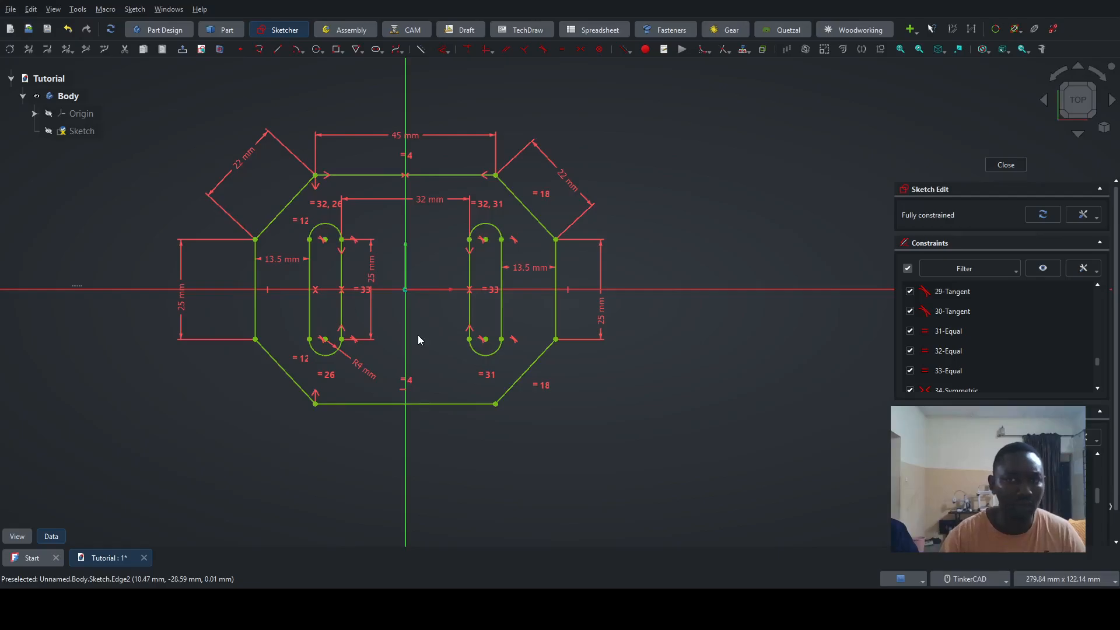
scroll(418, 340, "up", 3)
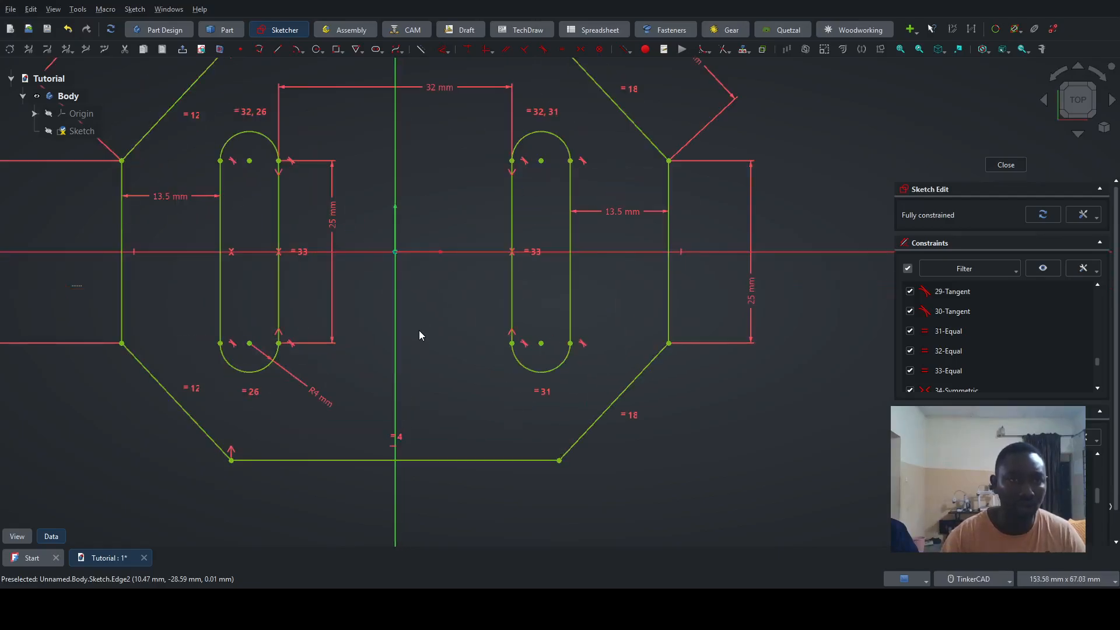
mouse_move(420, 335)
middle_mouse_down()
mouse_move(500, 395)
mouse_move(477, 399)
middle_mouse_up()
scroll(490, 399, "down", 2)
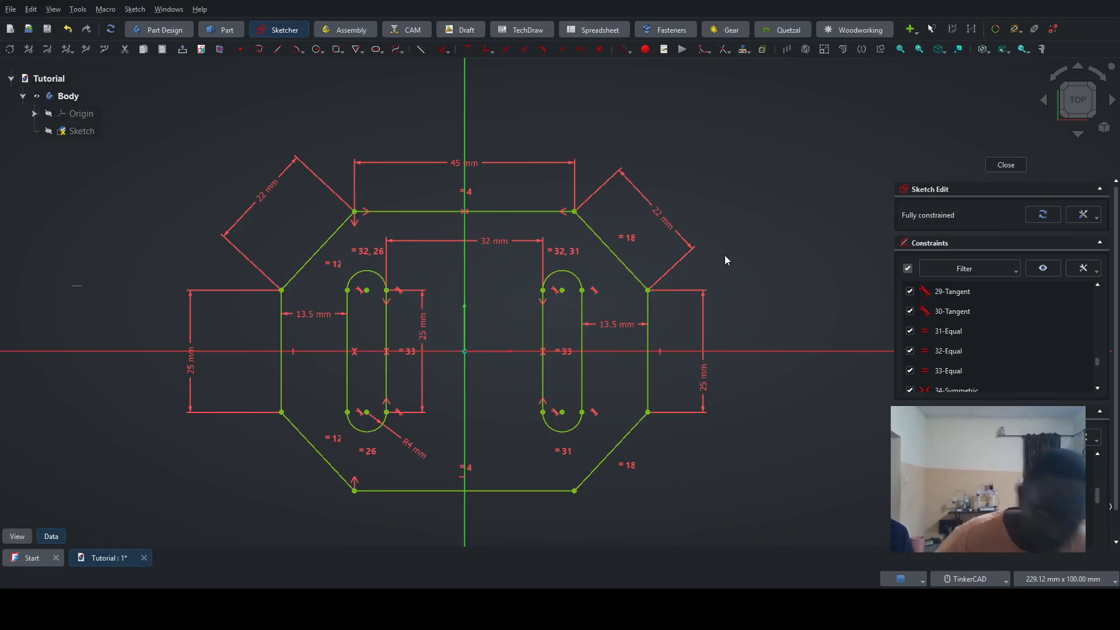
left_click(1005, 169)
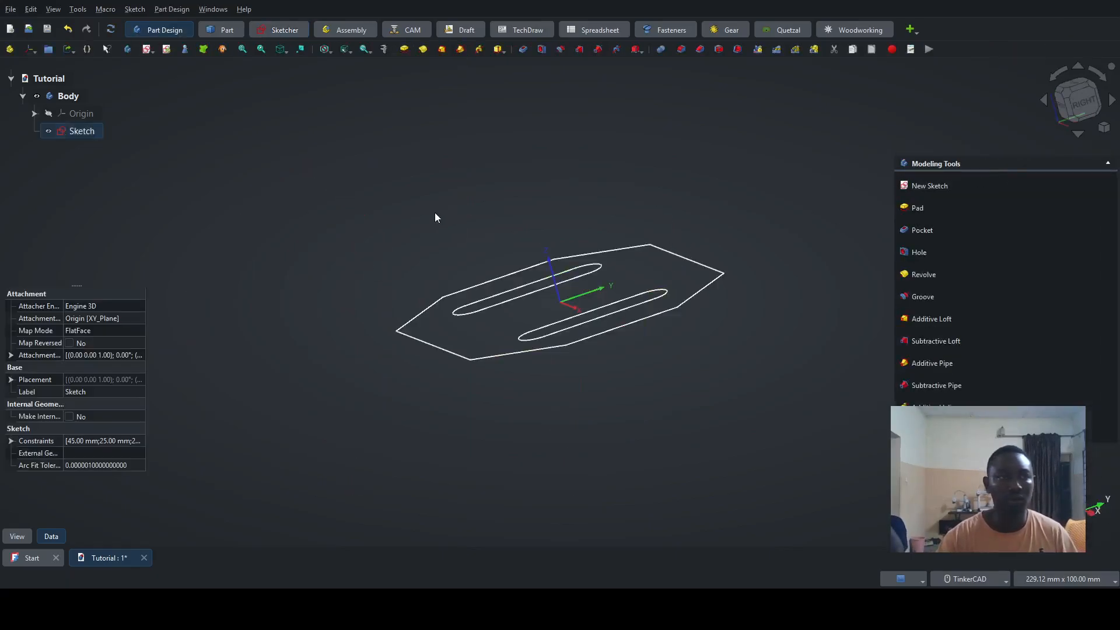
Step: Rename the octagon sketch in the model tree as "First skecth" and deselect it
left_click(76, 134)
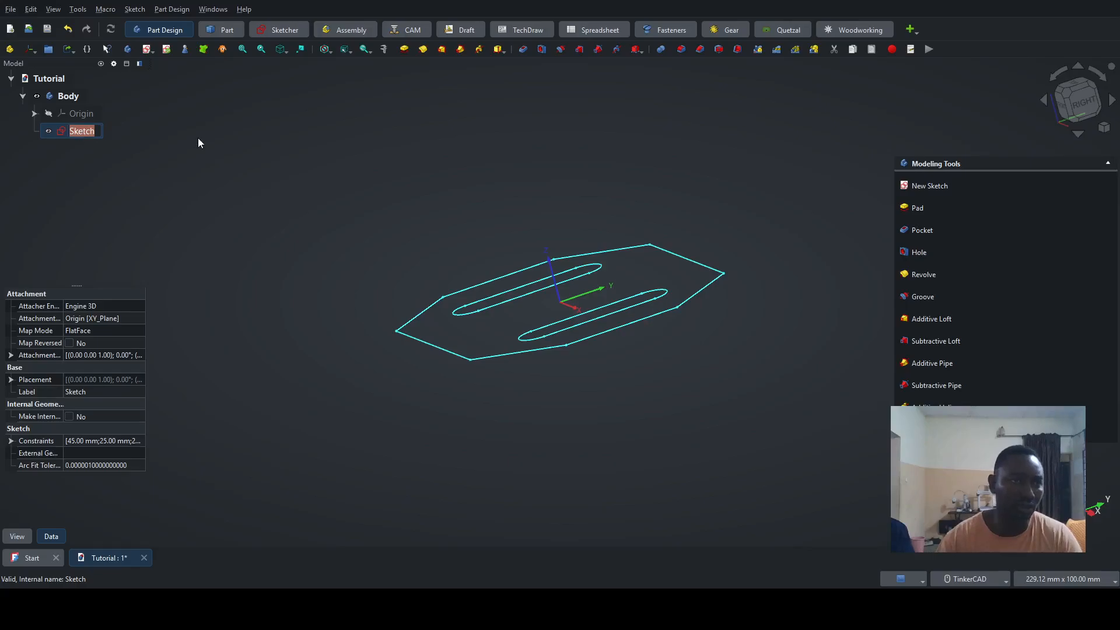
left_click(198, 137)
left_click(81, 130)
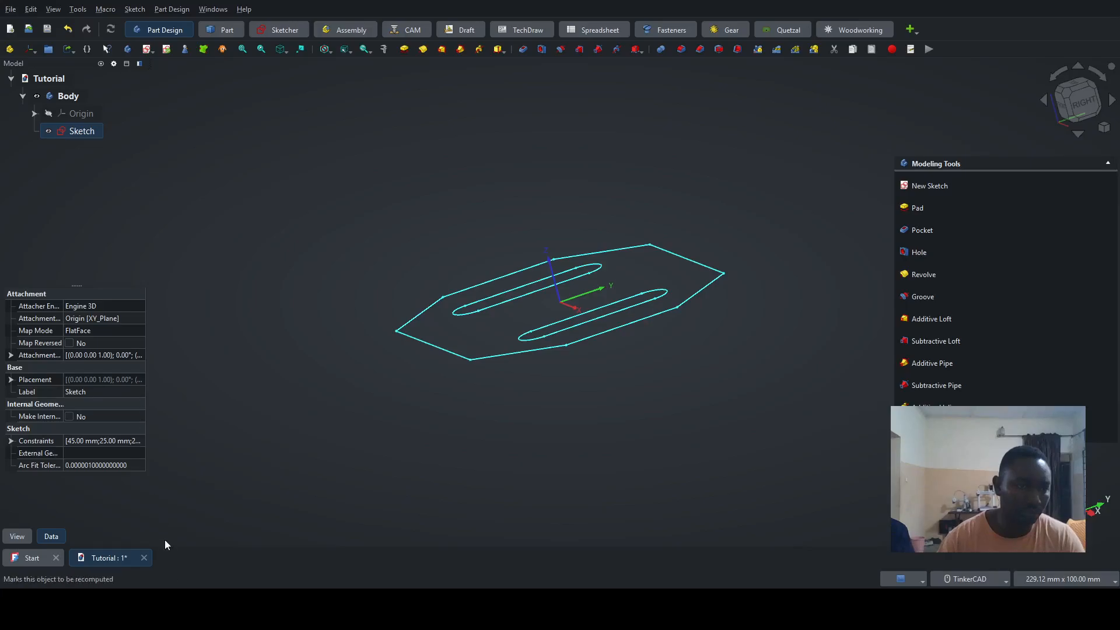
key("F2")
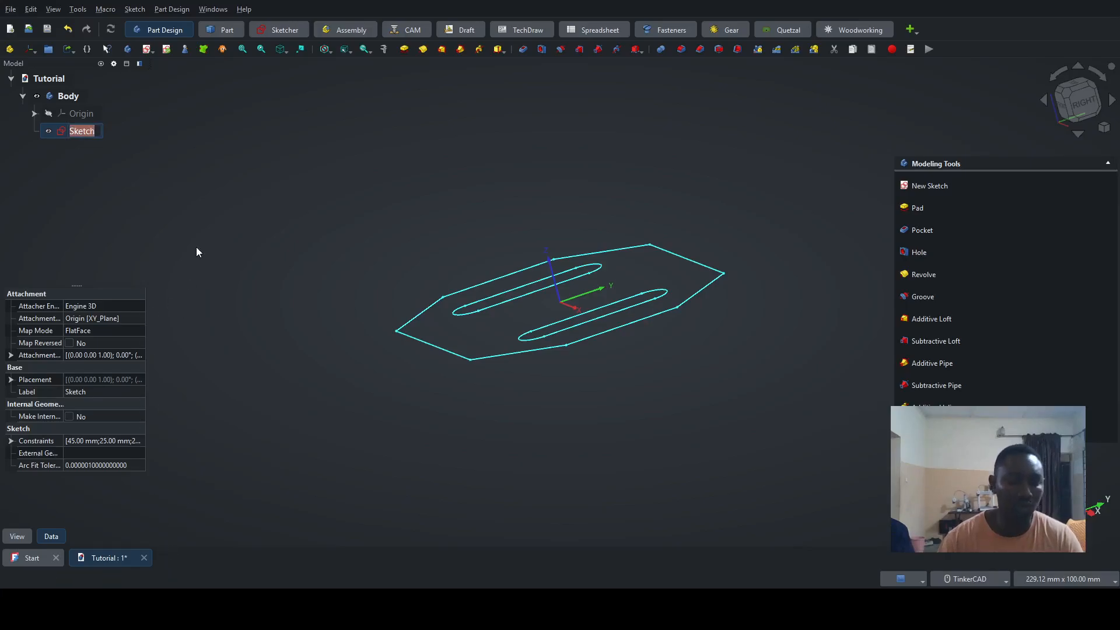
type("Fi")
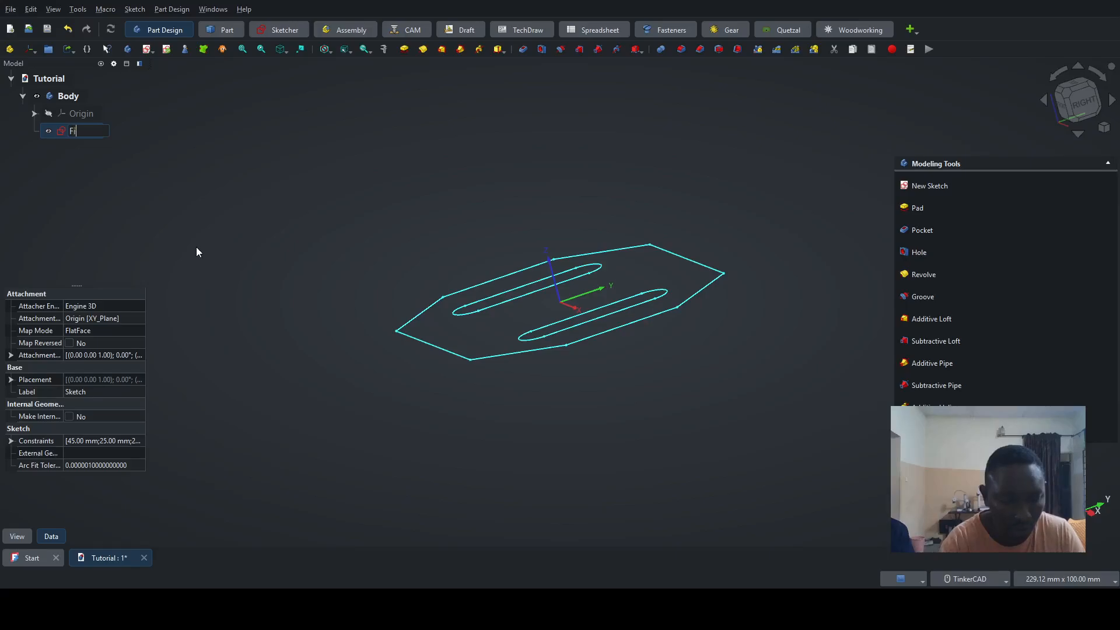
type("rst sk")
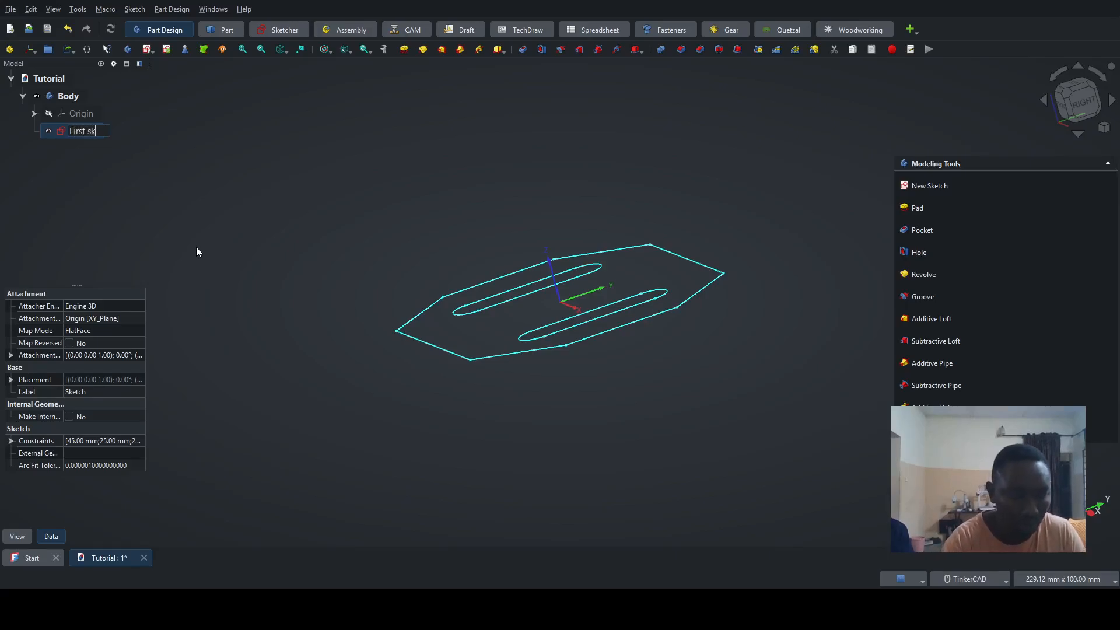
type("ecth")
key("Return")
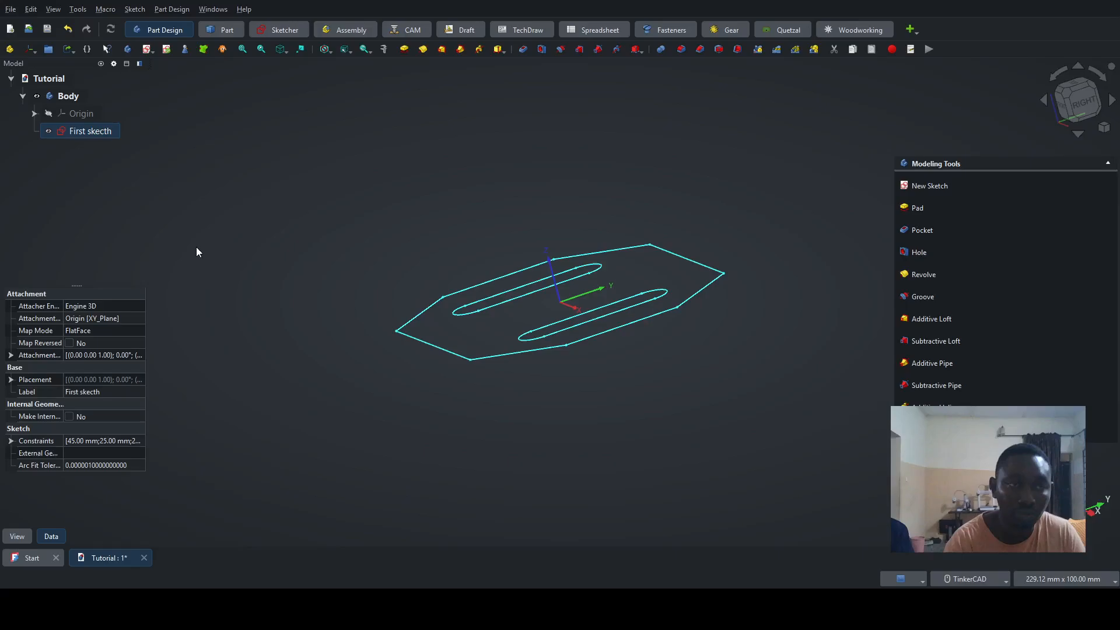
left_click(197, 244)
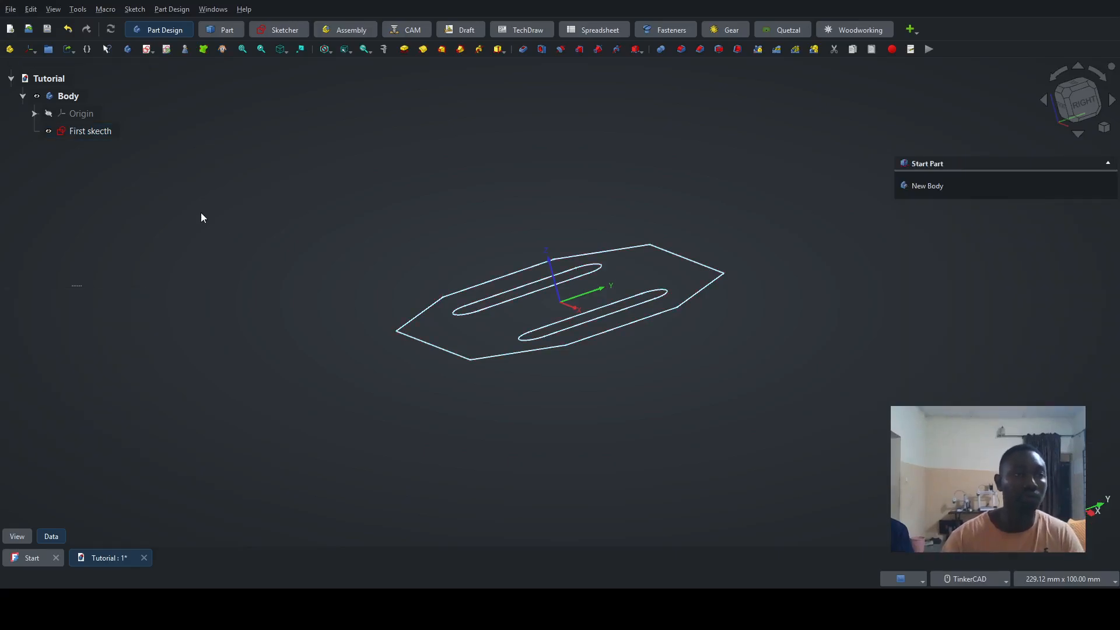
Step: Toggle the body's visibility off and on several times, leaving it shown and expanded in the model tree
left_click(21, 97)
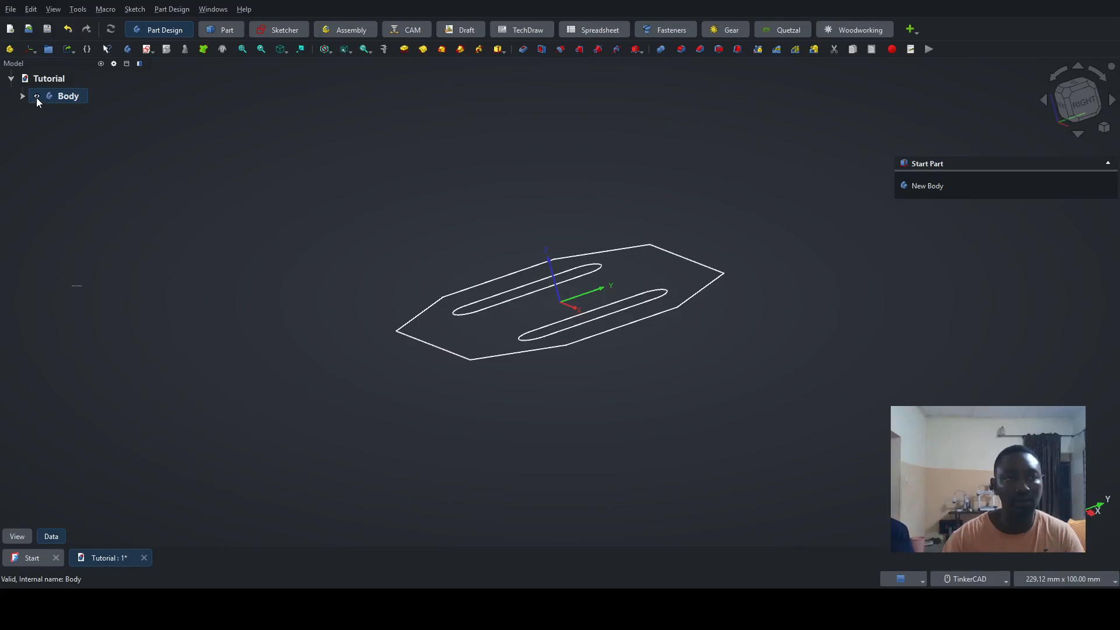
left_click(36, 97)
left_click(36, 97)
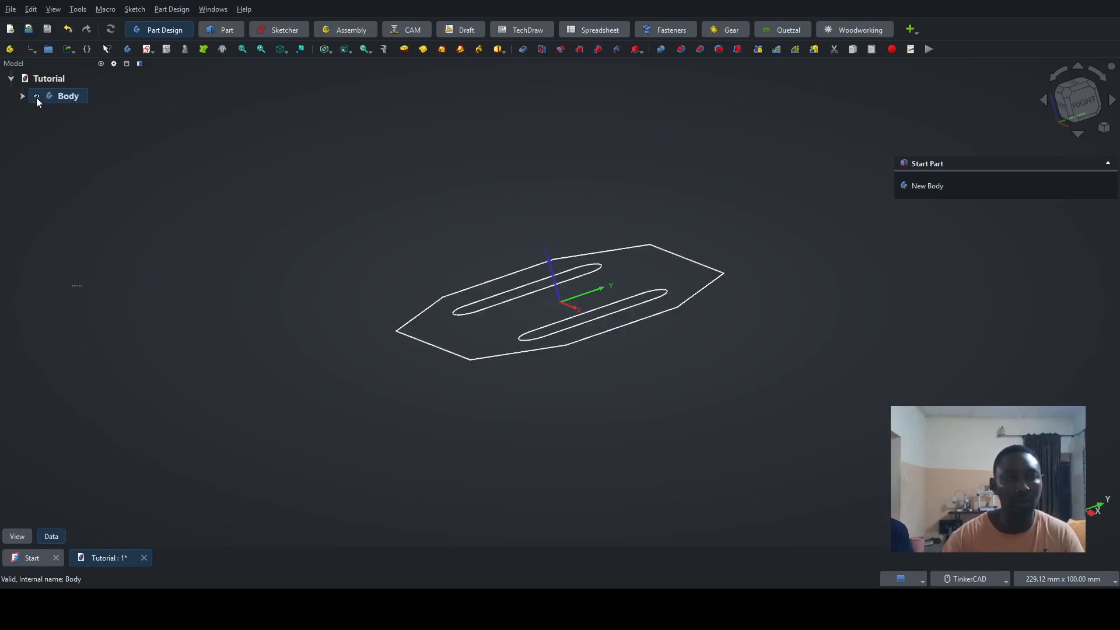
left_click(69, 101)
key("space")
key("space")
key("space")
key("space")
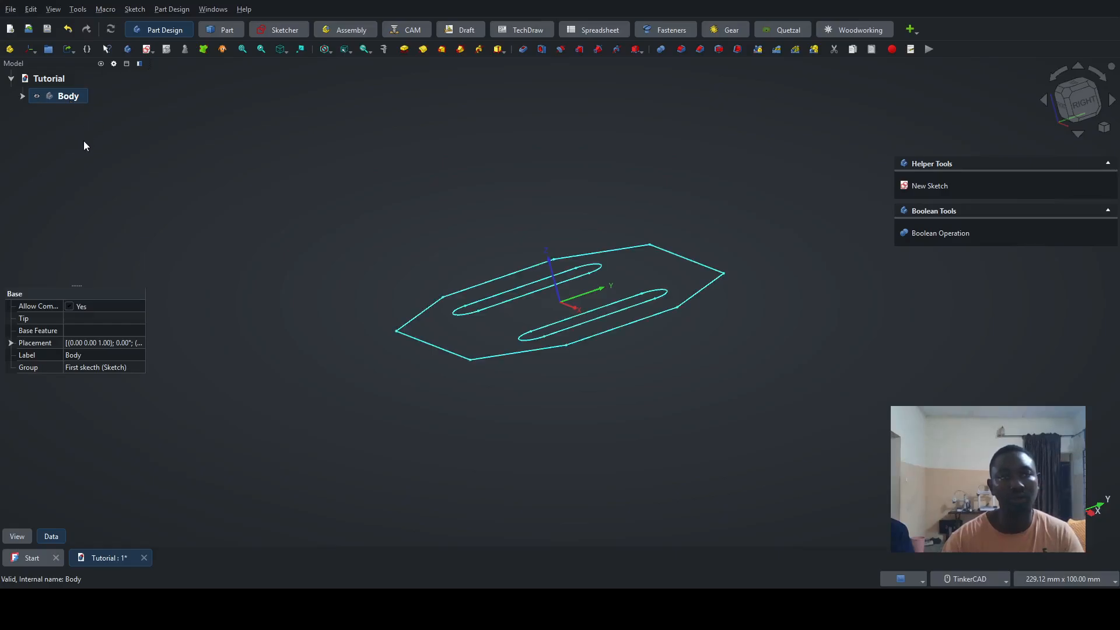
key("space")
key("space")
key("space")
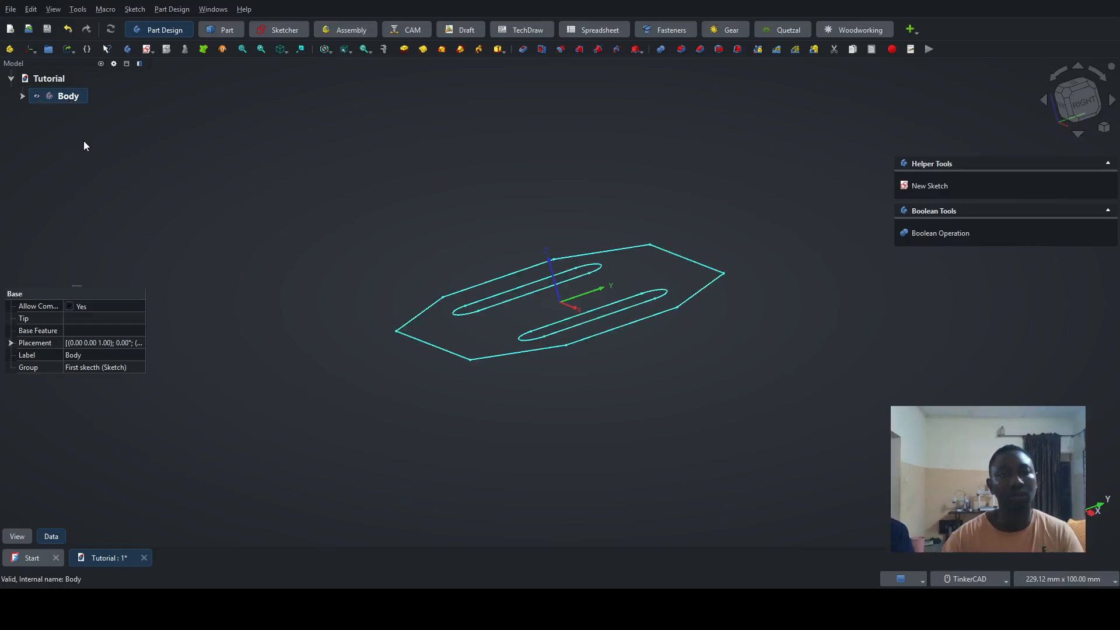
key("space")
key("space")
key("space")
key("space")
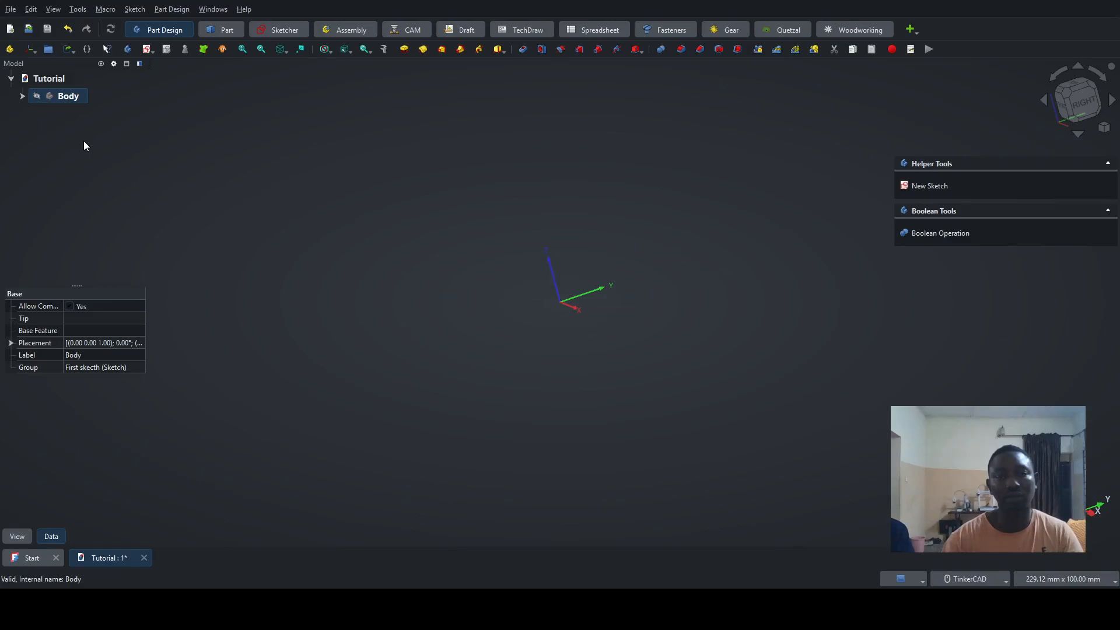
key("space")
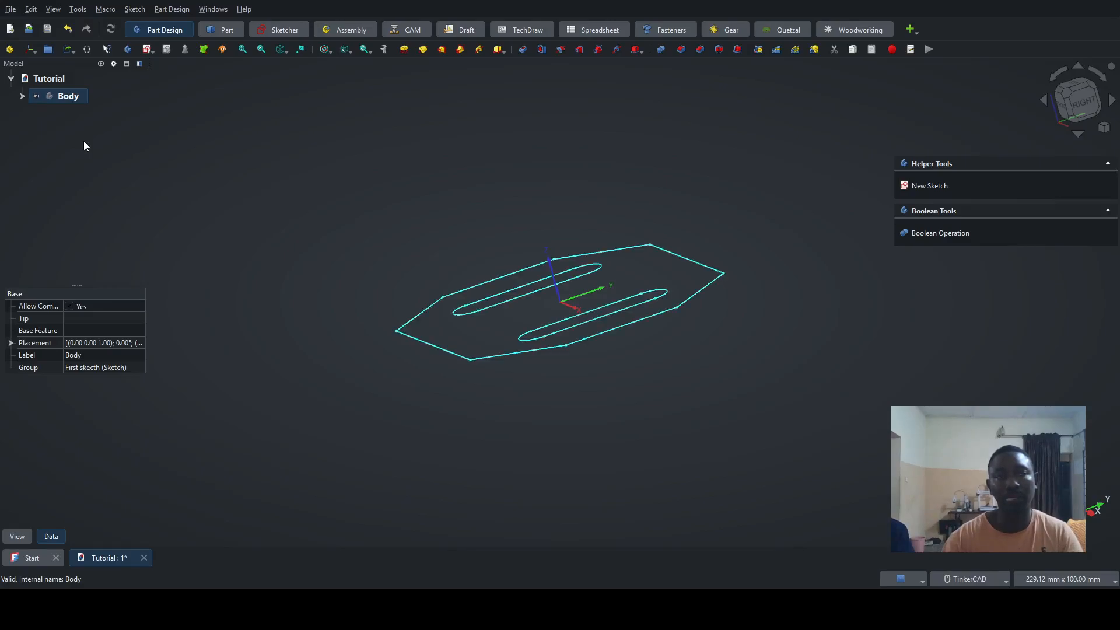
key("space")
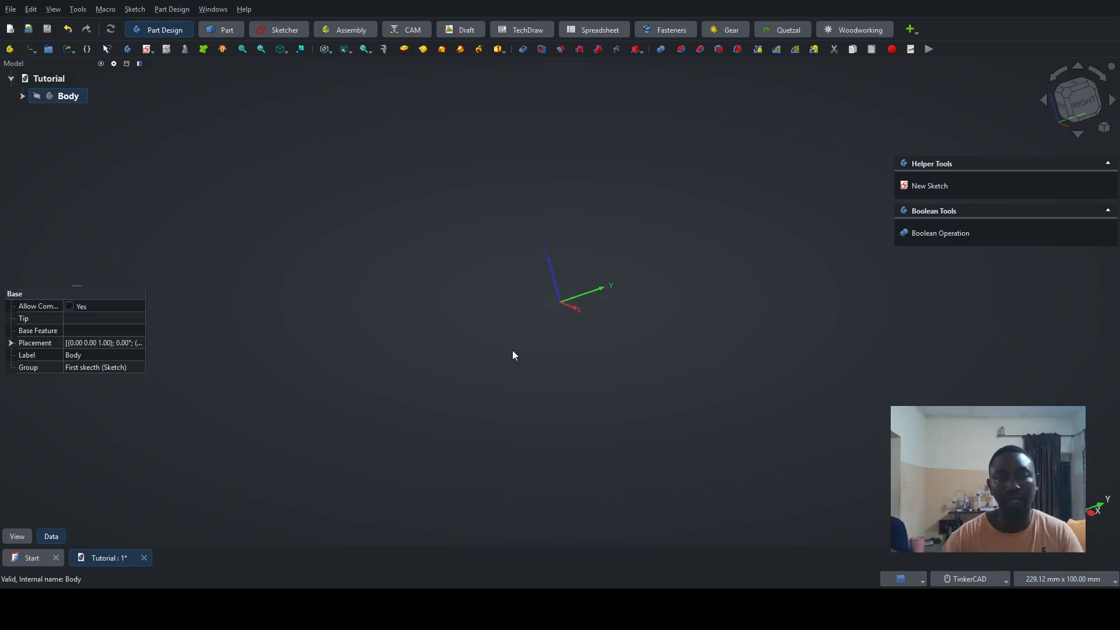
left_click(36, 97)
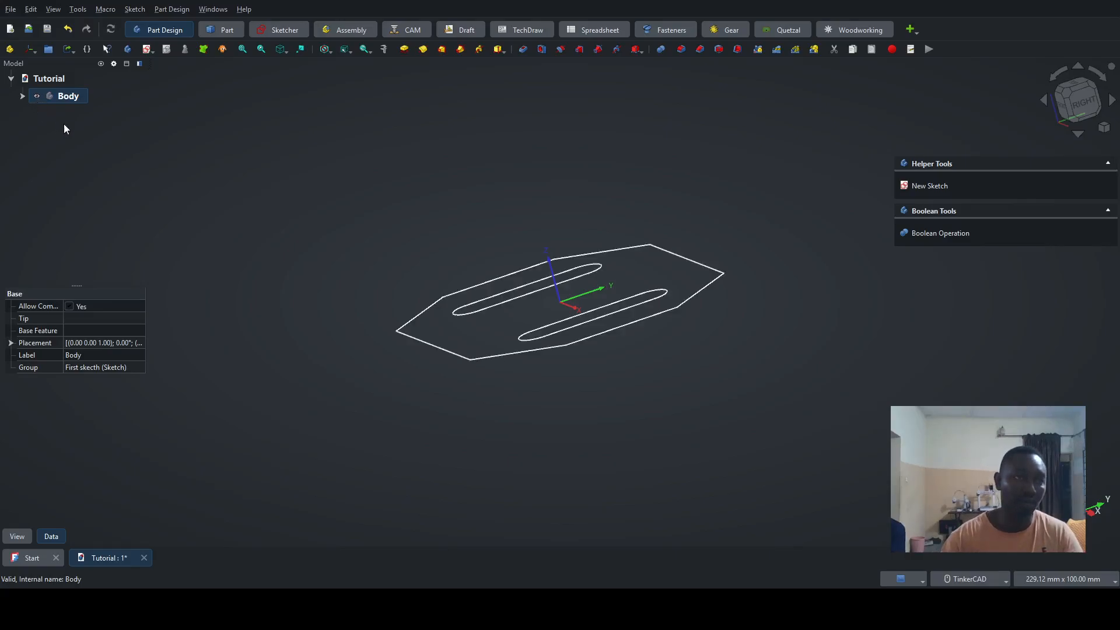
key("space")
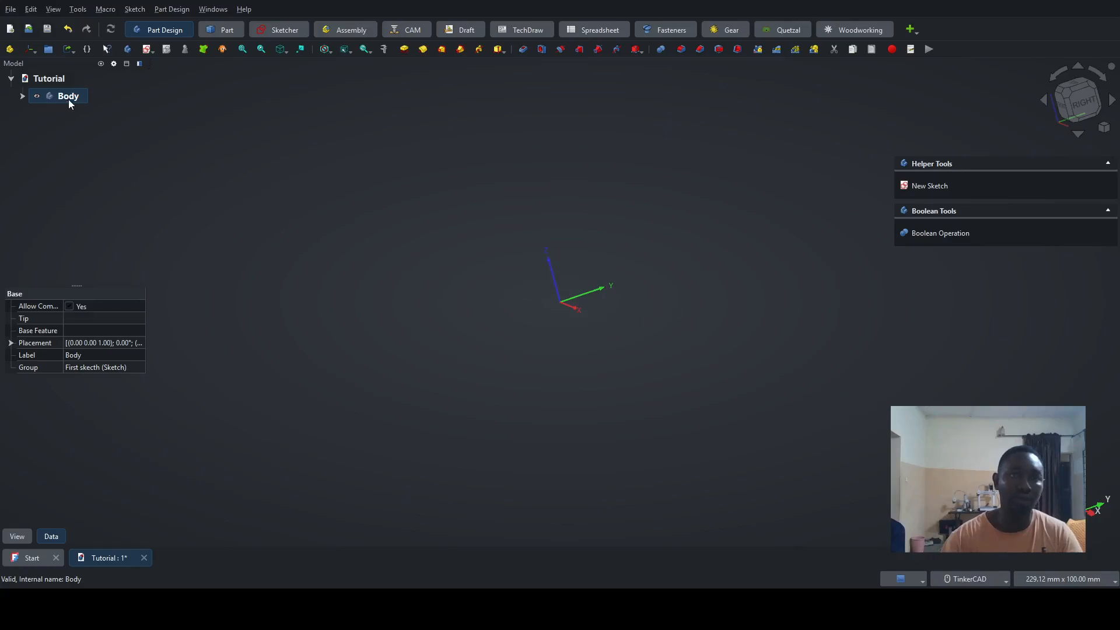
left_click(36, 97)
left_click(23, 97)
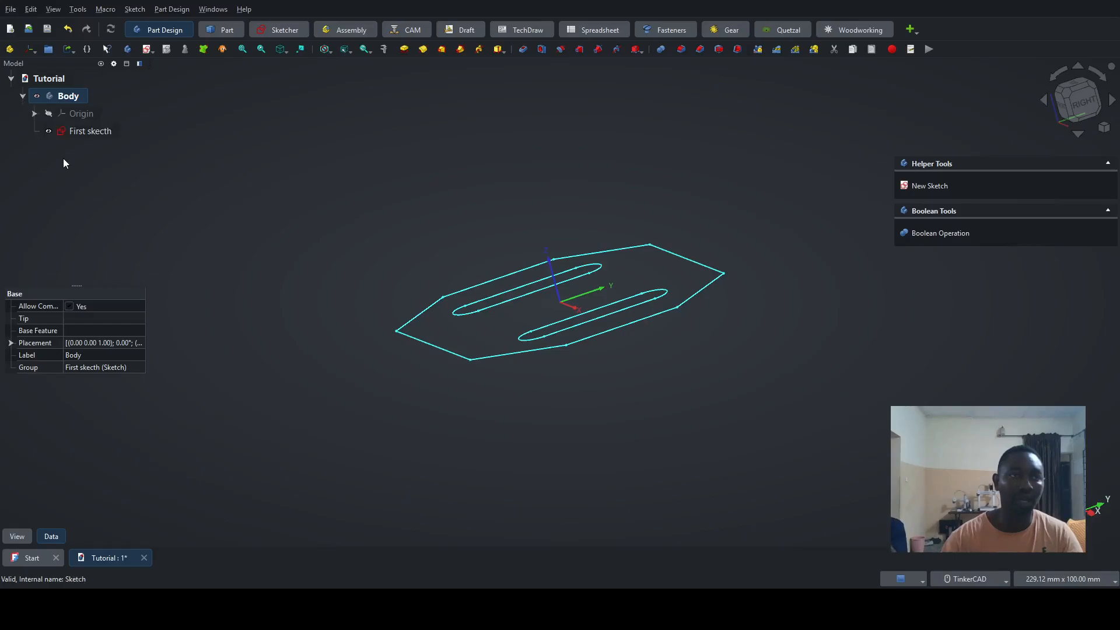
Step: Show the body's origin and toggle the visibility of First skecth, leaving the sketch shown
left_click(81, 134)
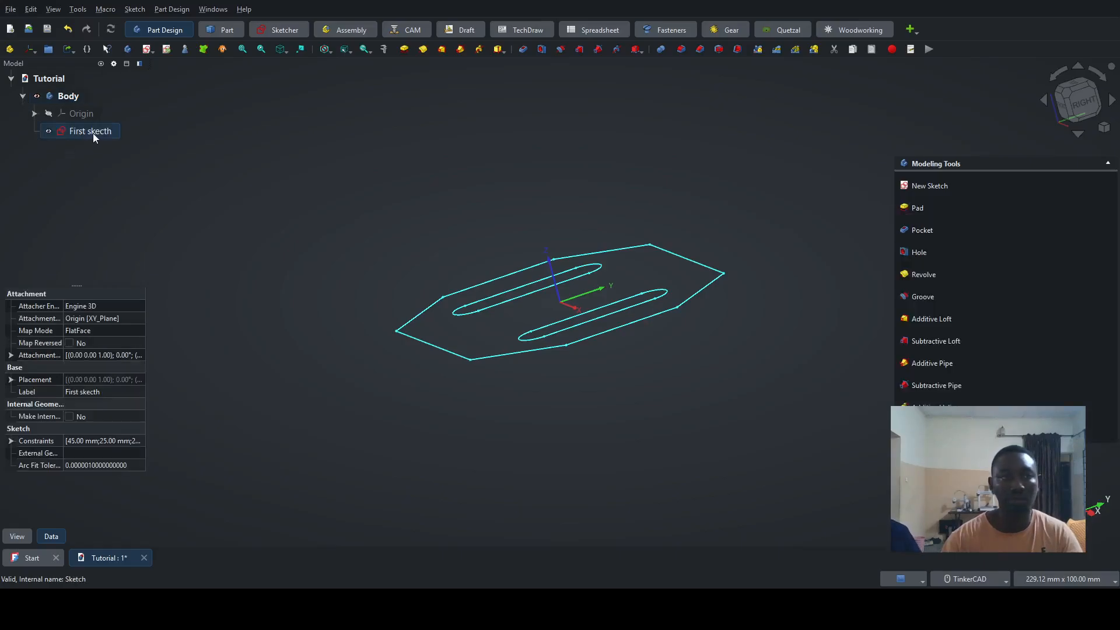
key("space")
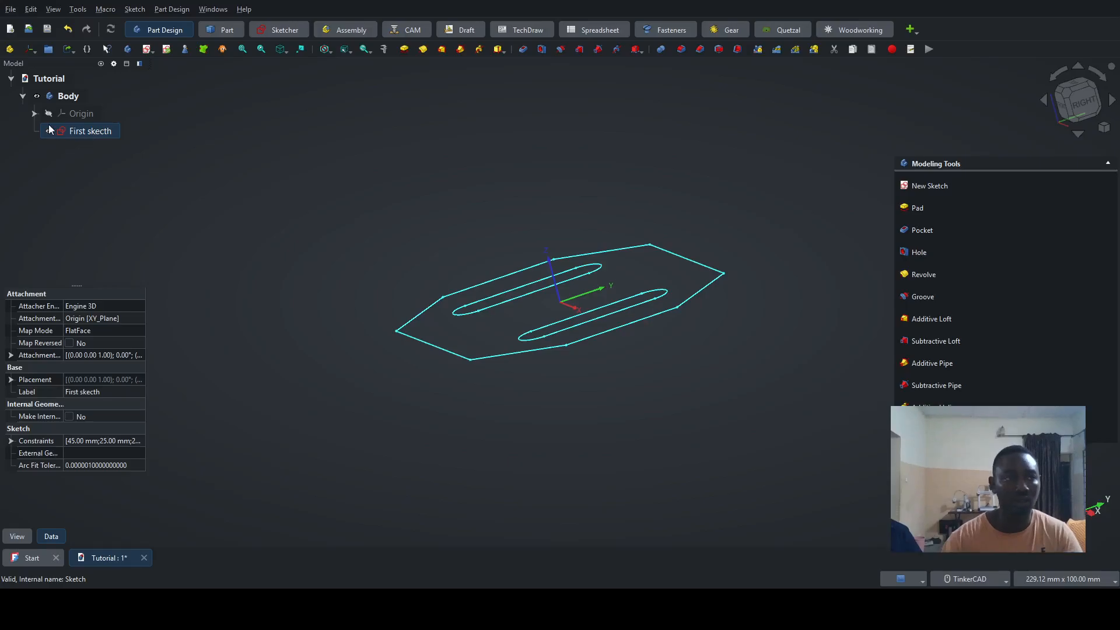
left_click(48, 114)
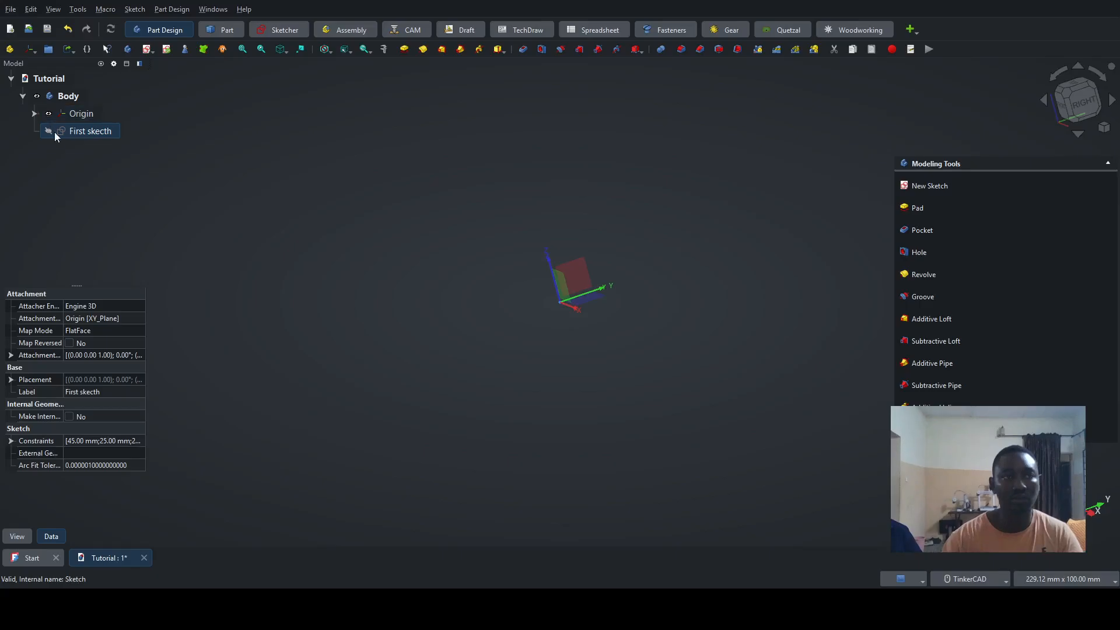
left_click(48, 131)
left_click(48, 131)
left_click(48, 131)
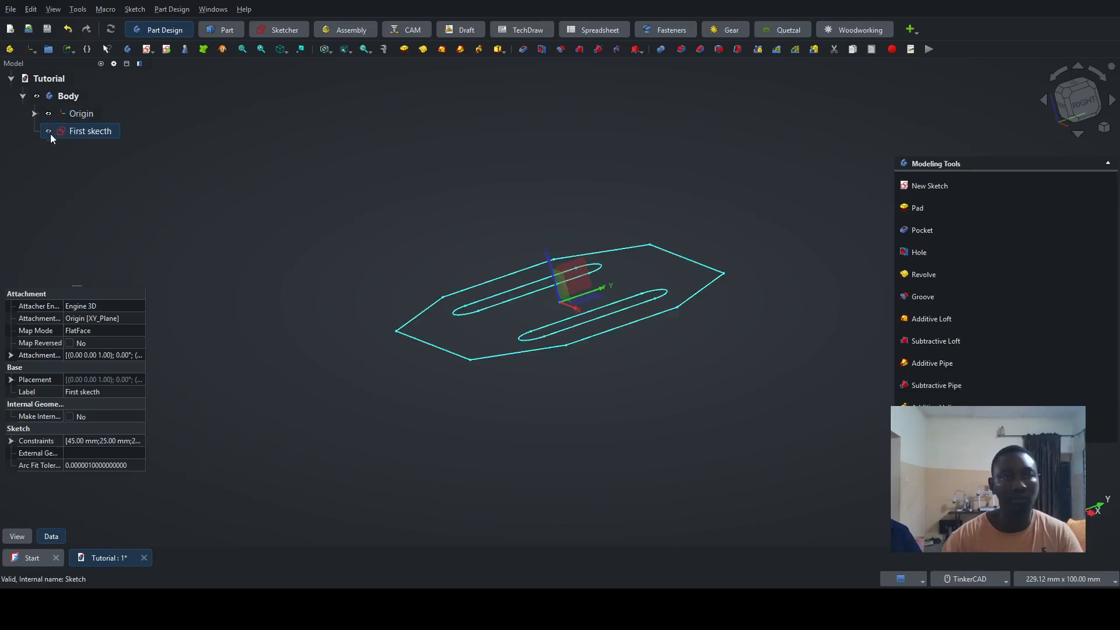
Step: Deselect the sketch, save the Tutorial document and close the program window
left_click(333, 190)
key("ctrl+s")
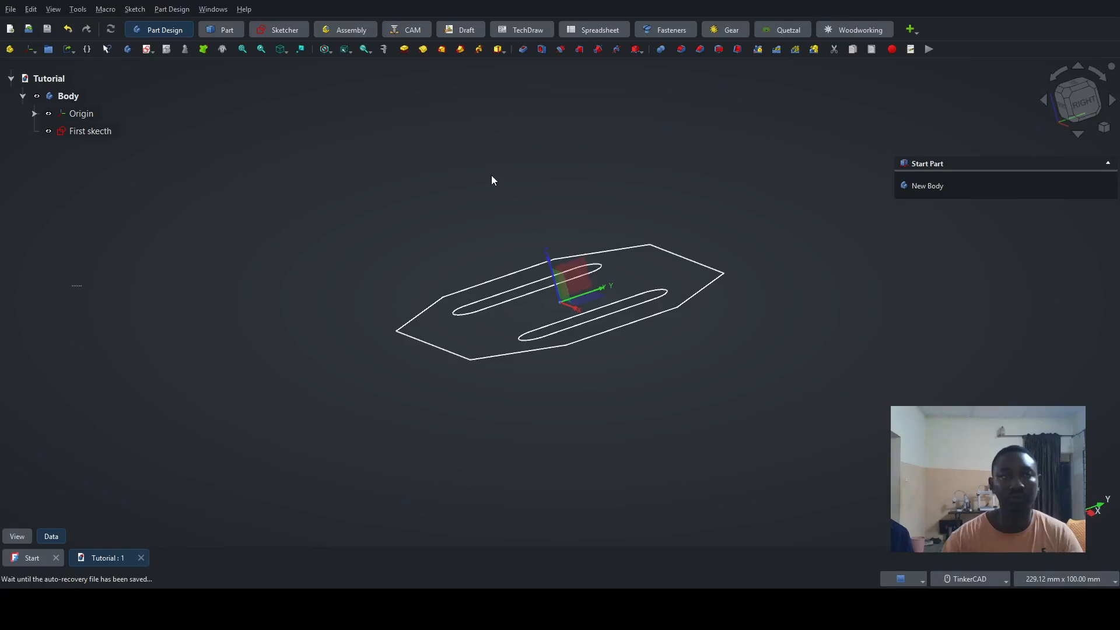
left_click(1101, 0)
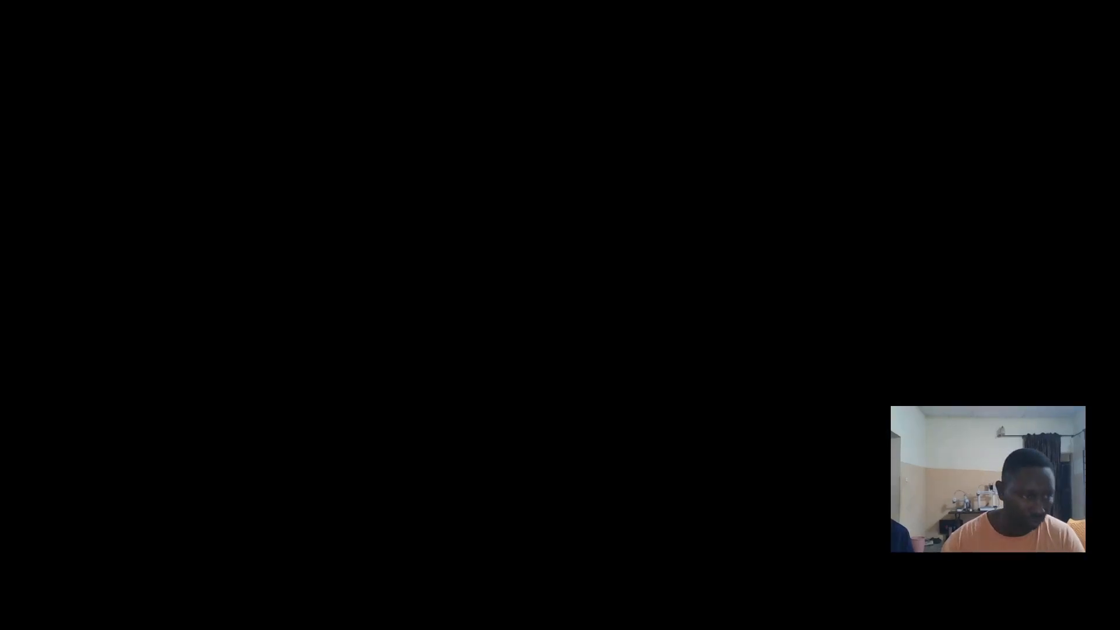